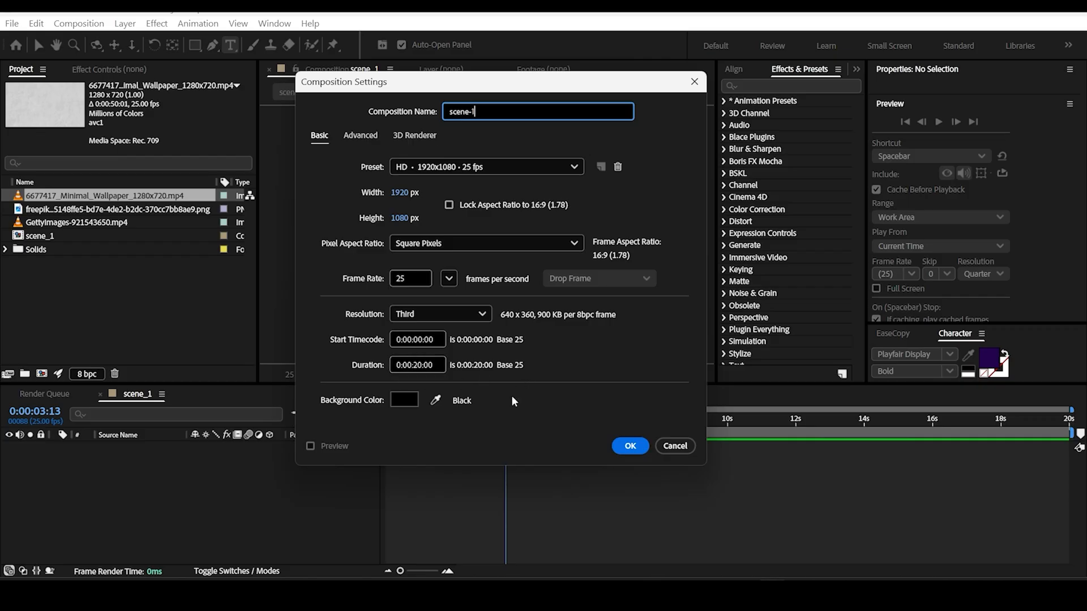
Step: Create the composition scene-1 at HD 1920x1080, 25 fps, with a duration of 20 seconds
{"action": "left_click", "coordinate": [635, 450]}
{"action": "scroll", "coordinate": [473, 270], "scroll_direction": "down", "scroll_amount": 2}
{"action": "scroll", "coordinate": [475, 273], "scroll_direction": "up", "scroll_amount": 1}
{"action": "left_click_drag", "start_coordinate": [602, 227], "coordinate": [619, 229]}
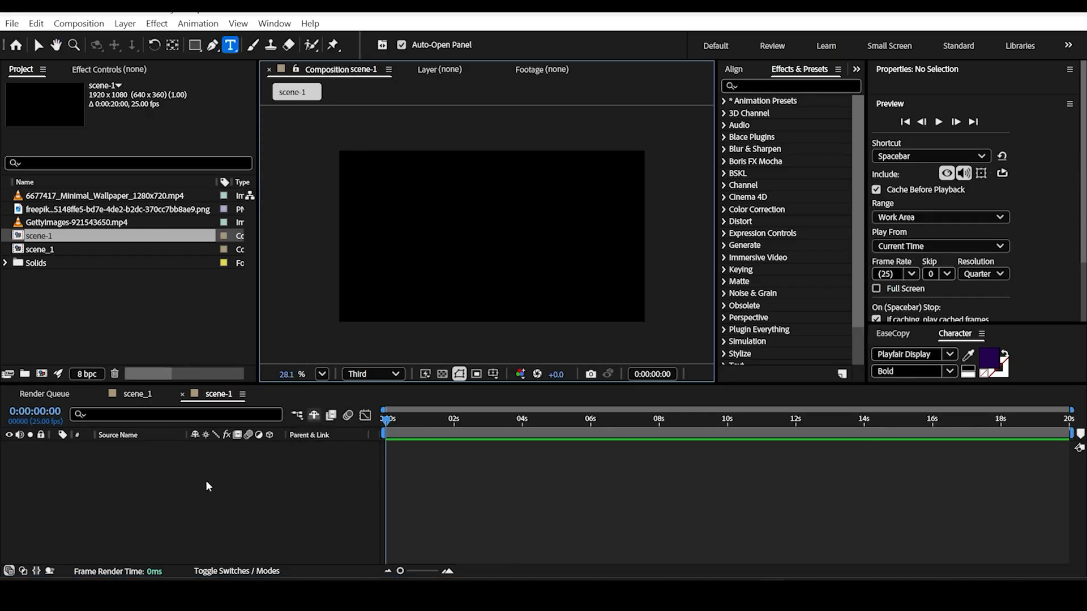
{"action": "left_click", "coordinate": [120, 320]}
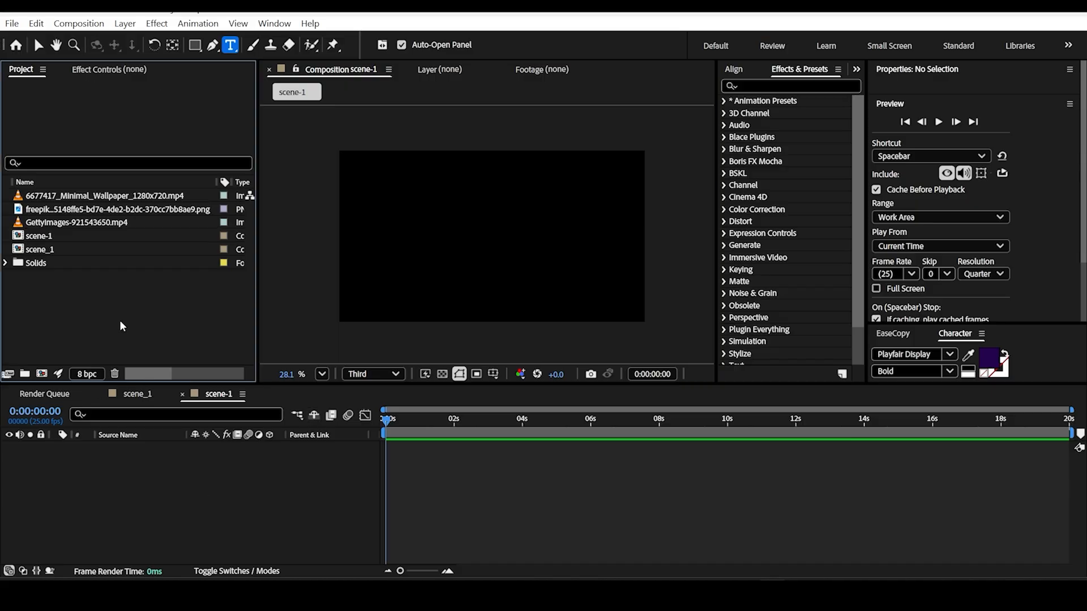
Step: Add 6677417_Minimal_Wallpaper_1280x720.mp4 as a layer in scene-1 and show its Scale of 157%
{"action": "left_click", "coordinate": [100, 224]}
{"action": "left_click", "coordinate": [115, 196]}
{"action": "left_click_drag", "start_coordinate": [116, 198], "coordinate": [256, 461]}
{"action": "key", "text": "s"}
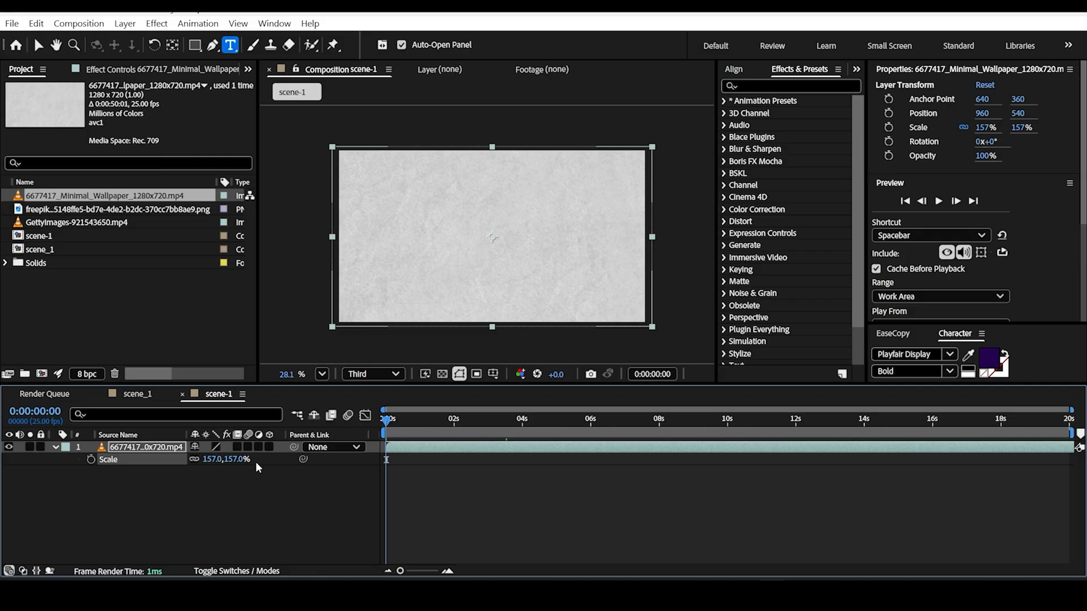
{"action": "left_click", "coordinate": [142, 448]}
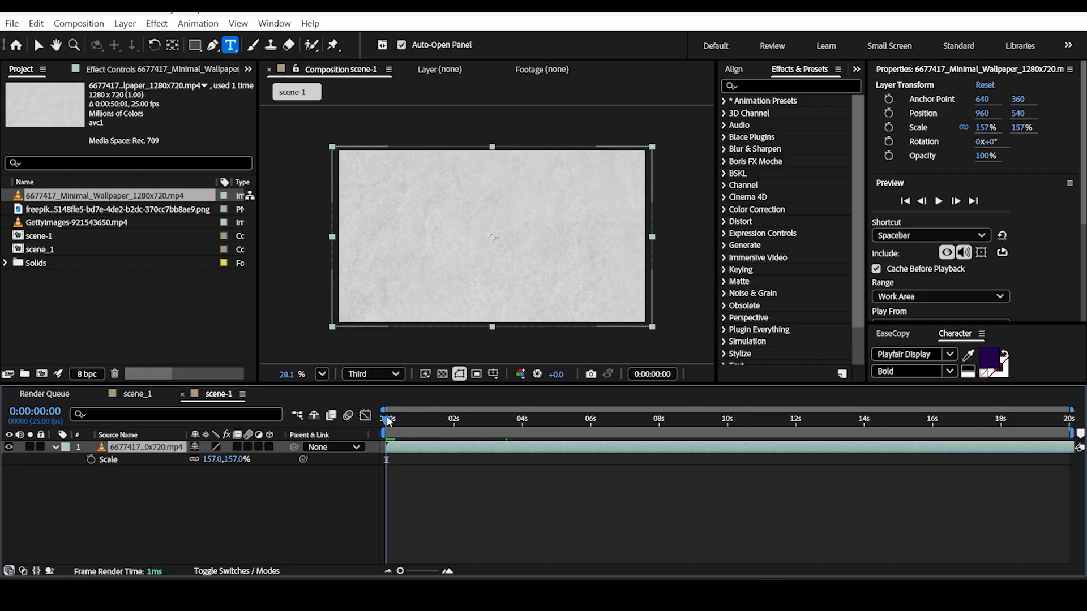
Step: Play a preview of the wallpaper background and return the playhead to the start
{"action": "left_click_drag", "start_coordinate": [388, 421], "coordinate": [396, 476]}
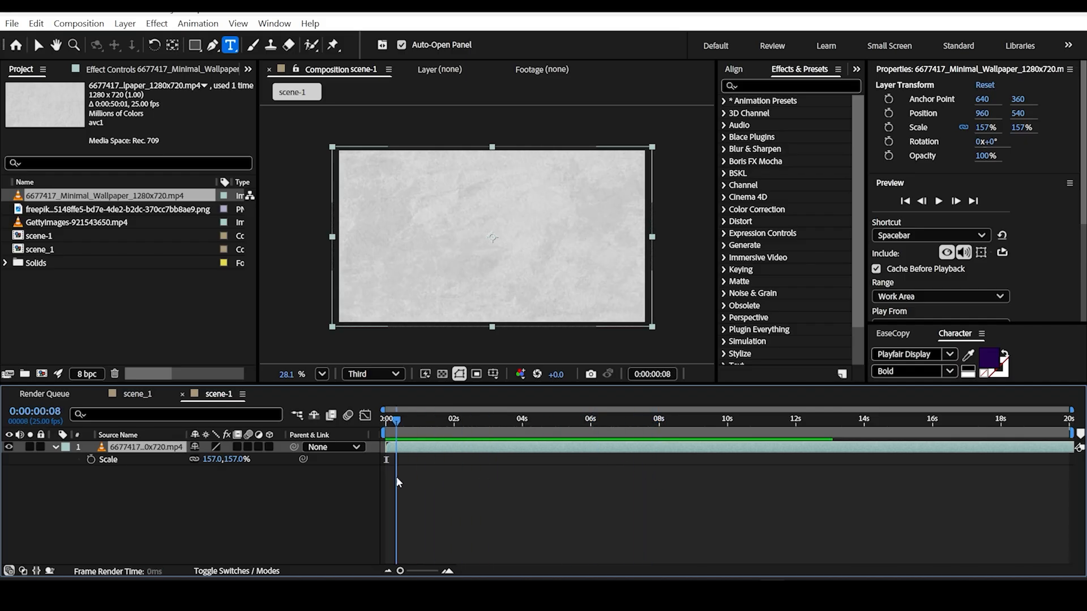
{"action": "key", "text": "space"}
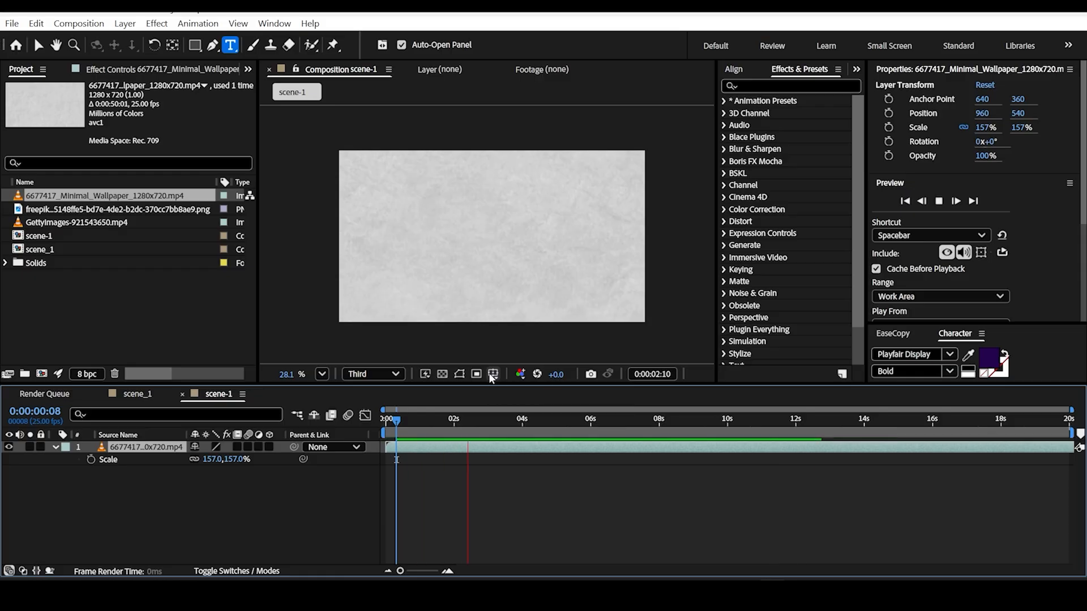
{"action": "key", "text": "space"}
{"action": "key", "text": "Home"}
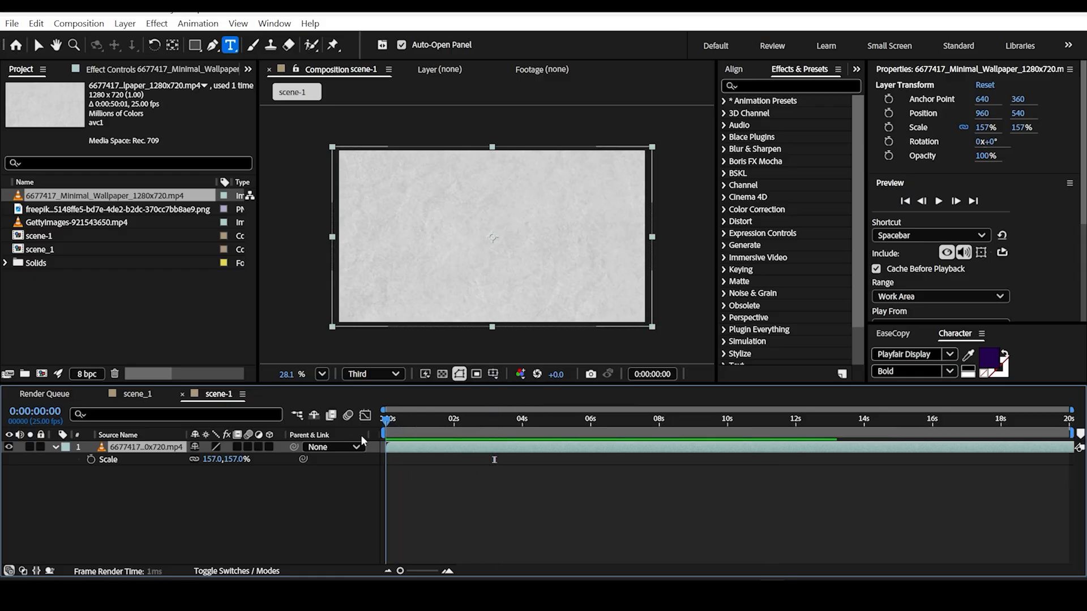
Step: Add GettyImages-921543650.mp4 above the wallpaper layer and scale it to 159% to fill the frame
{"action": "left_click", "coordinate": [117, 297]}
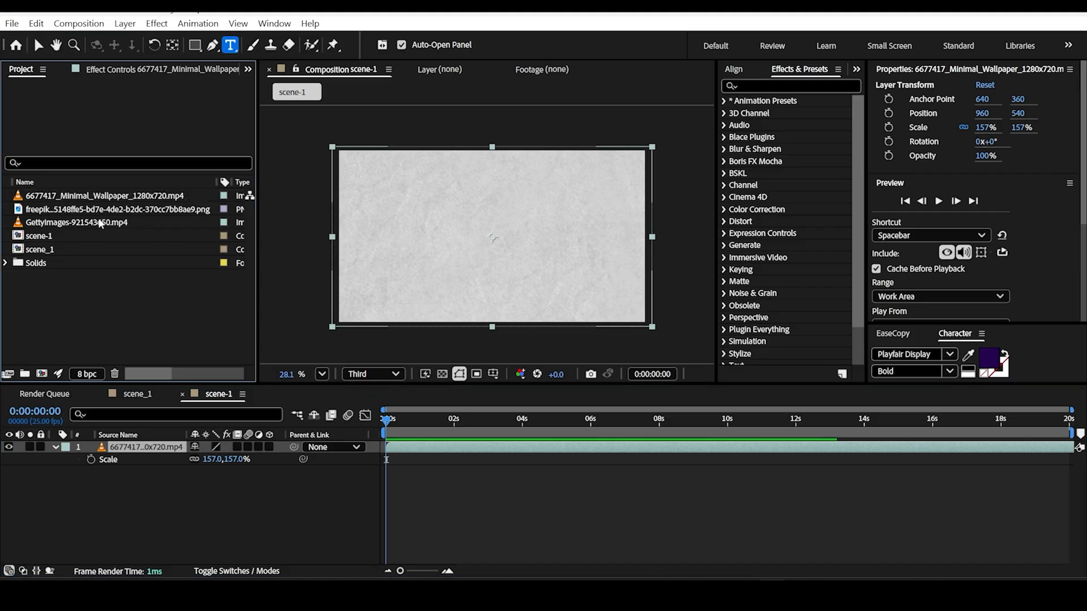
{"action": "left_click_drag", "start_coordinate": [81, 224], "coordinate": [125, 450]}
{"action": "left_click_drag", "start_coordinate": [385, 423], "coordinate": [405, 426]}
{"action": "key", "text": "s"}
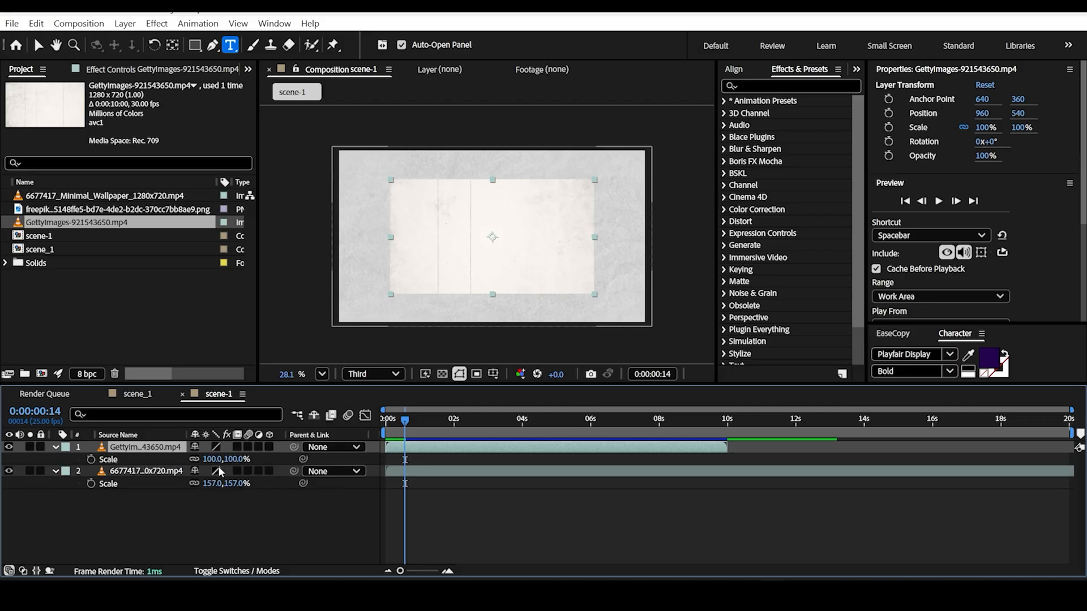
{"action": "left_click_drag", "start_coordinate": [211, 459], "coordinate": [246, 459]}
{"action": "left_click_drag", "start_coordinate": [405, 425], "coordinate": [372, 422]}
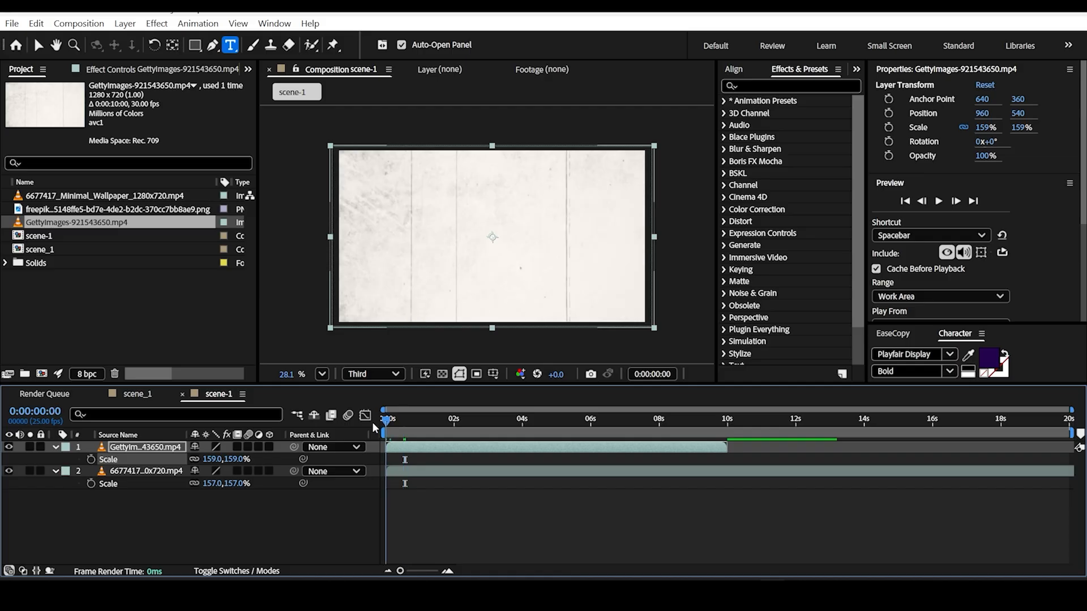
Step: Preview the GettyImages texture layer and set its blending mode to Multiply
{"action": "key", "text": "space"}
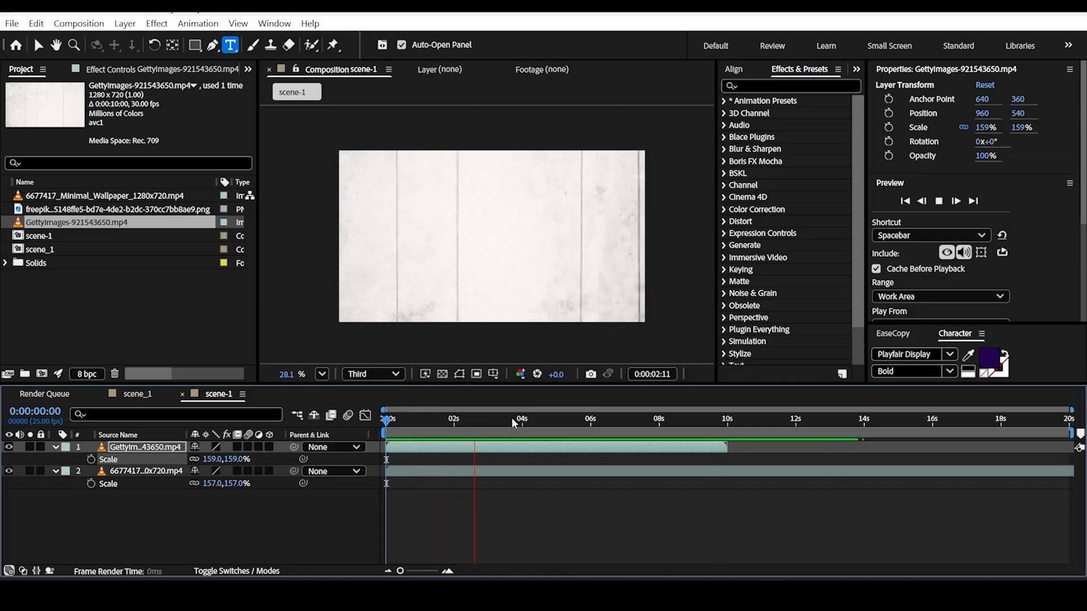
{"action": "left_click_drag", "start_coordinate": [433, 421], "coordinate": [403, 426]}
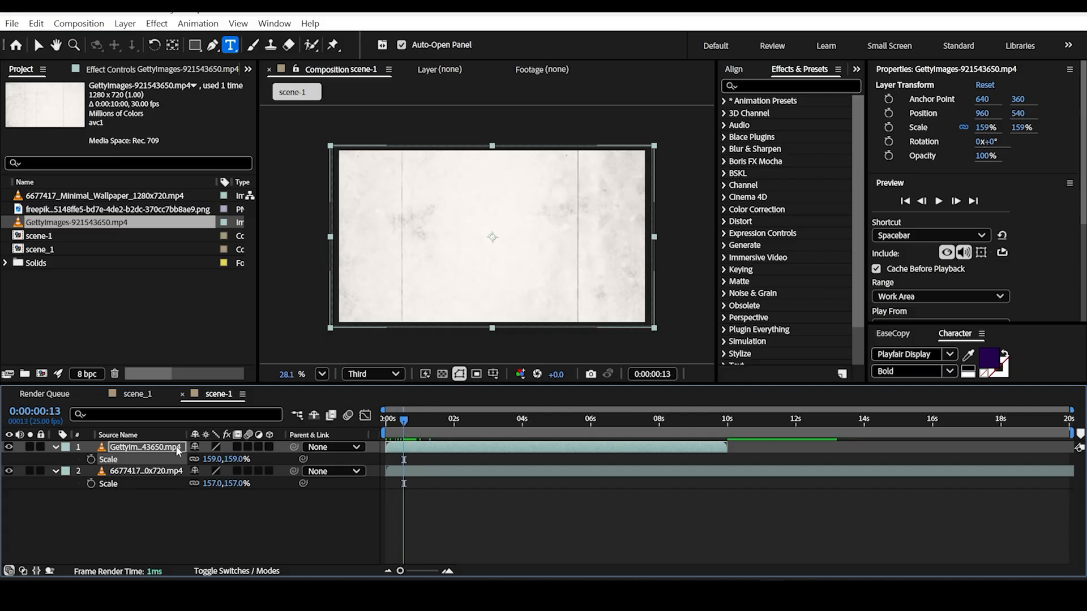
{"action": "right_click", "coordinate": [176, 448]}
{"action": "mouse_move", "coordinate": [240, 199]}
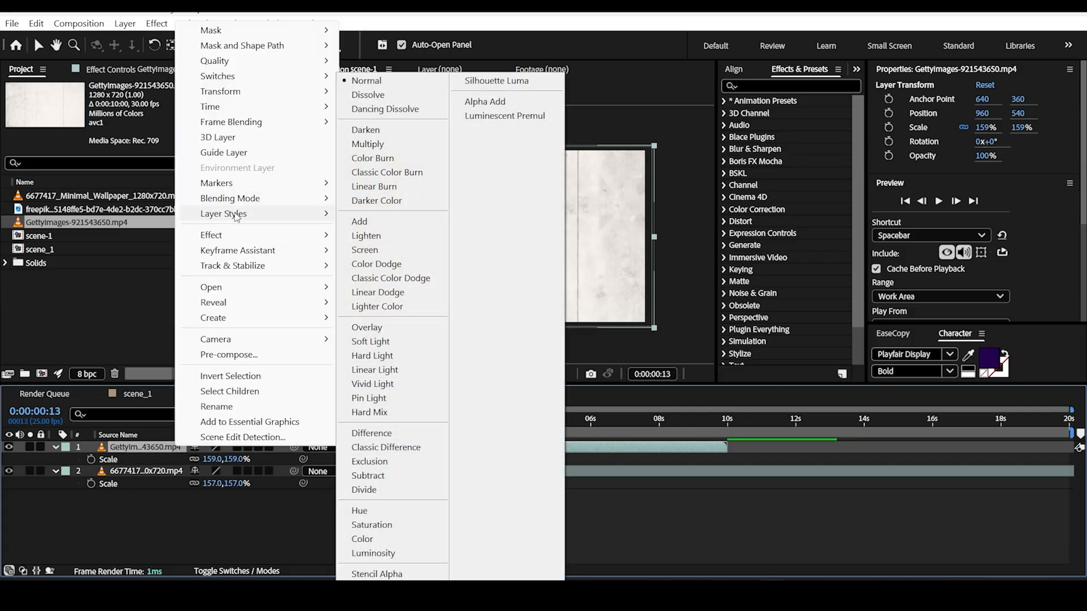
{"action": "left_click", "coordinate": [377, 152]}
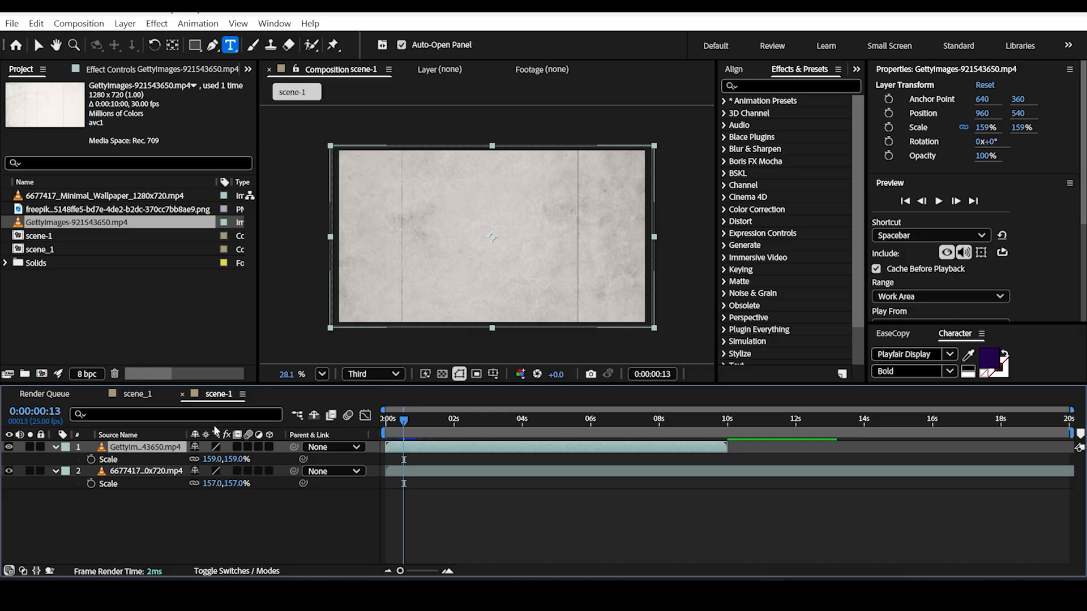
Step: Lower the GettyImages texture layer's opacity to 58% and preview the blended background from the start
{"action": "key", "text": "y"}
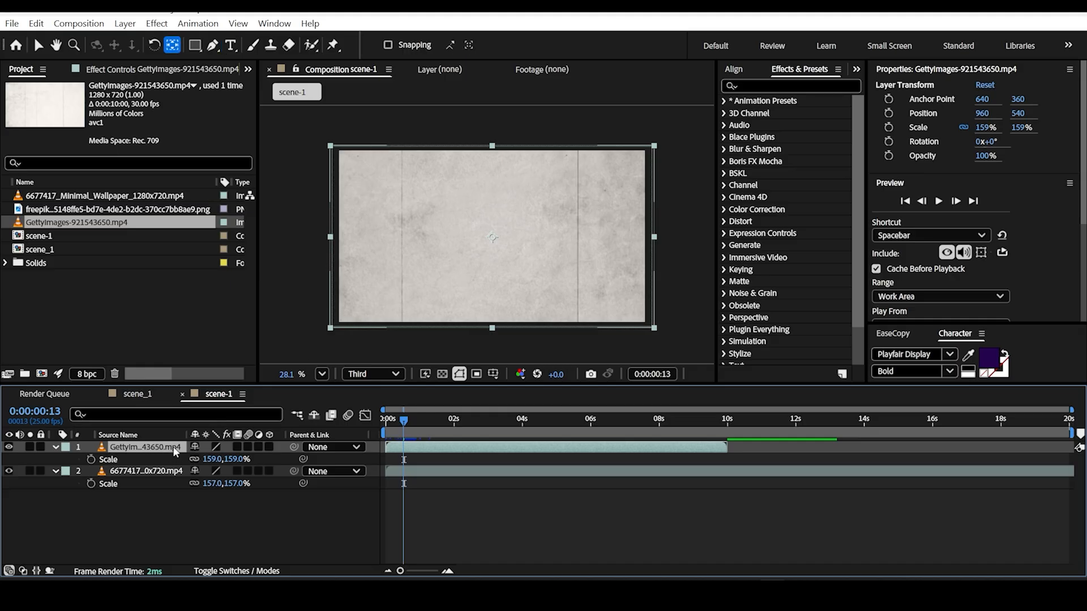
{"action": "key", "text": "t"}
{"action": "left_click_drag", "start_coordinate": [205, 459], "coordinate": [176, 460]}
{"action": "key", "text": "Home"}
{"action": "key", "text": "space"}
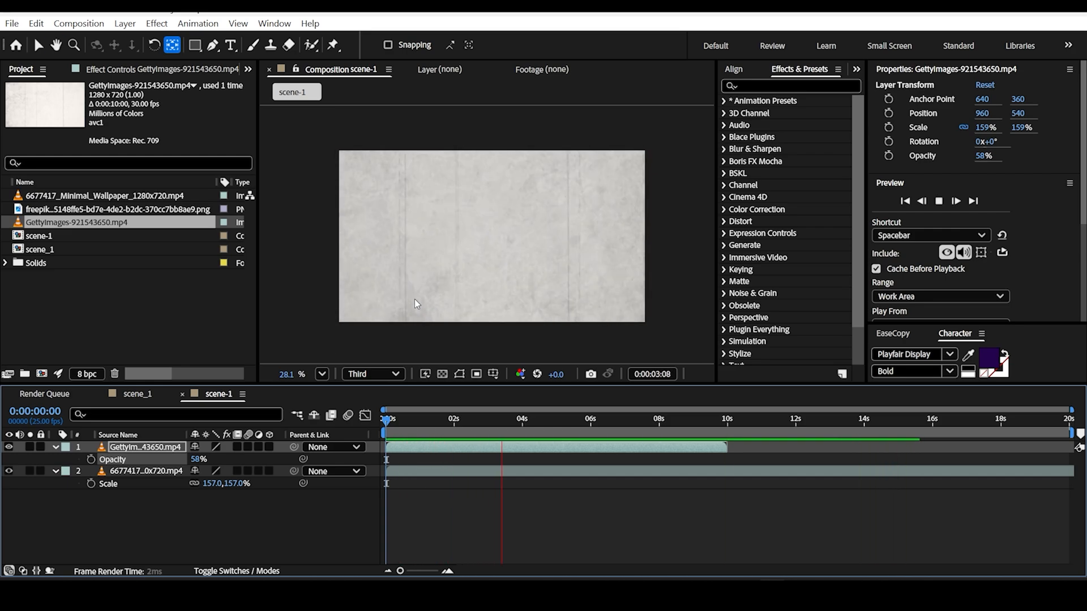
{"action": "key", "text": "space"}
{"action": "left_click_drag", "start_coordinate": [529, 421], "coordinate": [372, 422]}
Step: Switch to Notepad and copy the headline "YouTube’s Monetization Rules Just Got Tougher…" from Text.txt
{"action": "left_click", "coordinate": [97, 340]}
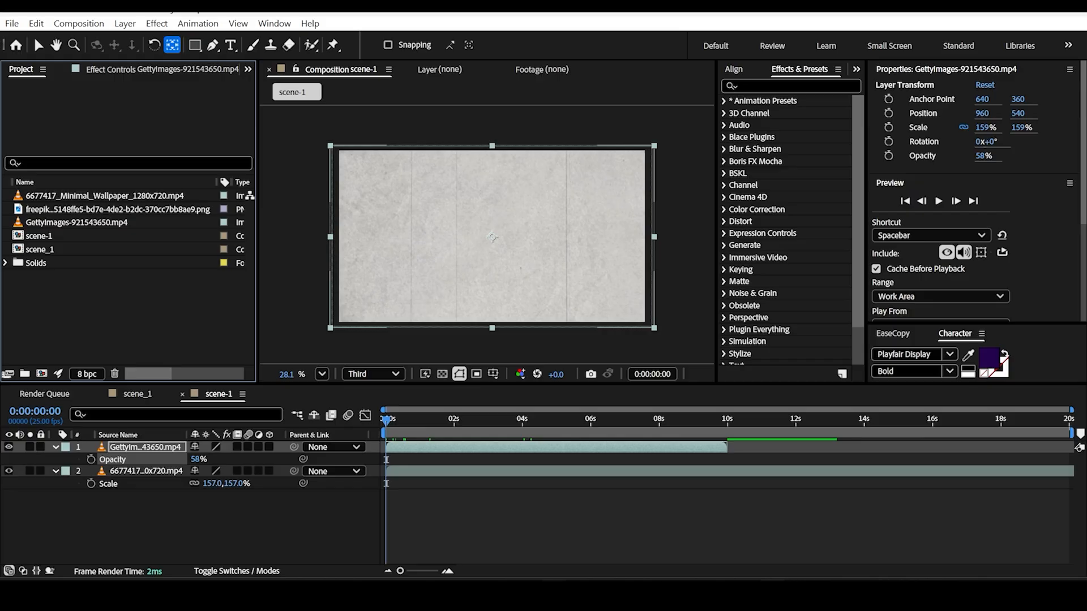
{"action": "left_click", "coordinate": [617, 594]}
{"action": "left_click", "coordinate": [75, 106]}
{"action": "left_click_drag", "start_coordinate": [19, 96], "coordinate": [280, 98]}
{"action": "key", "text": "ctrl+c"}
Step: Switch back to After Effects and paste the copied headline as a new text layer in scene-1
{"action": "left_click", "coordinate": [772, 595]}
{"action": "left_click", "coordinate": [230, 46]}
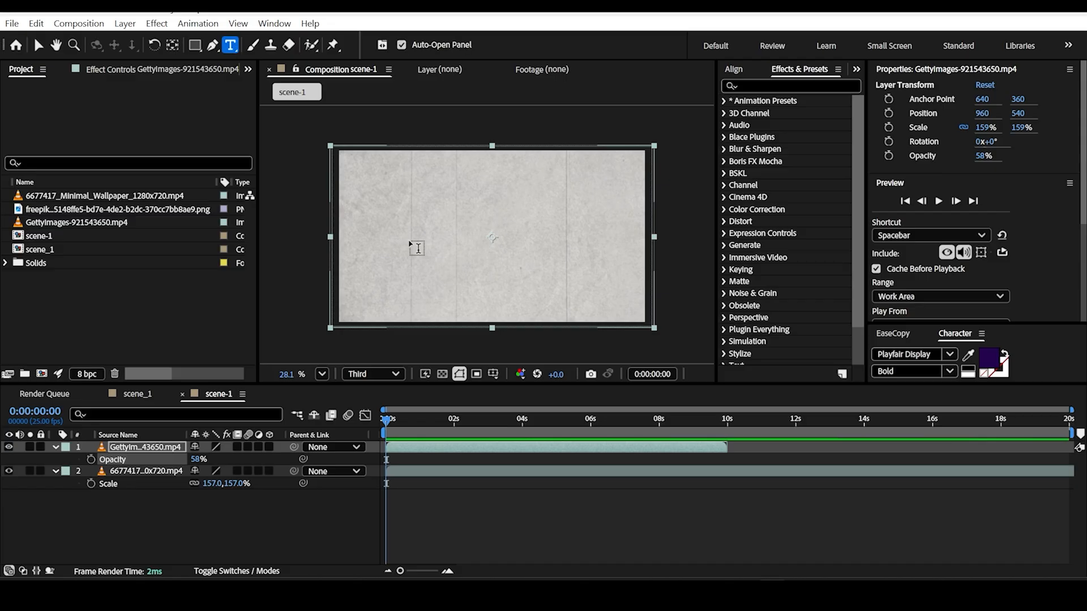
{"action": "left_click", "coordinate": [409, 241]}
{"action": "key", "text": "ctrl+v"}
{"action": "mouse_move", "coordinate": [609, 284]}
{"action": "left_mouse_down"}
{"action": "mouse_move", "coordinate": [542, 258]}
{"action": "mouse_move", "coordinate": [602, 282]}
{"action": "left_mouse_up"}
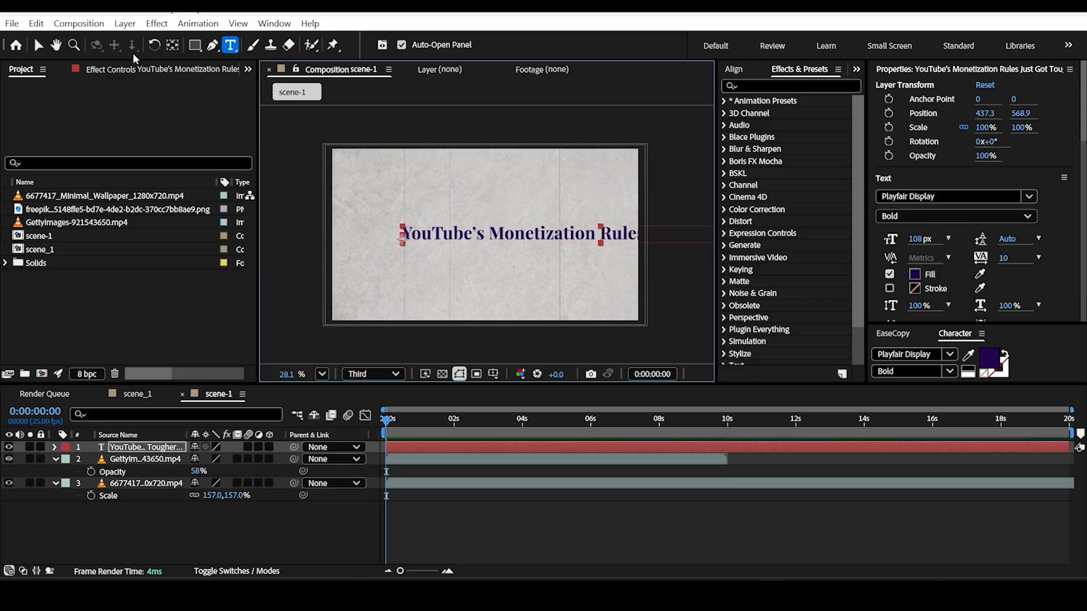
Step: Move the headline toward the frame's upper left and break it into two lines before "Just Got Tougher…"
{"action": "left_click", "coordinate": [38, 45]}
{"action": "left_click_drag", "start_coordinate": [603, 237], "coordinate": [536, 207]}
{"action": "double_click", "coordinate": [601, 206]}
{"action": "left_click", "coordinate": [583, 205]}
{"action": "key", "text": "Return"}
Step: Select the whole headline text and reduce its font size to 94 px
{"action": "key", "text": "ctrl+a"}
{"action": "left_click_drag", "start_coordinate": [503, 270], "coordinate": [515, 262]}
{"action": "left_click_drag", "start_coordinate": [920, 242], "coordinate": [913, 243]}
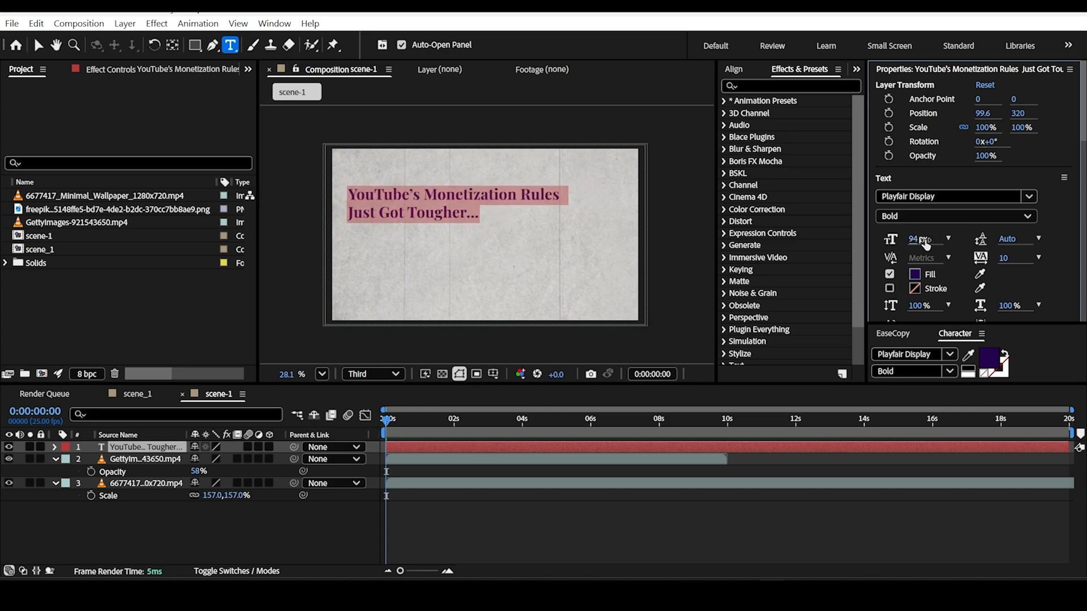
{"action": "type", "text": "80"}
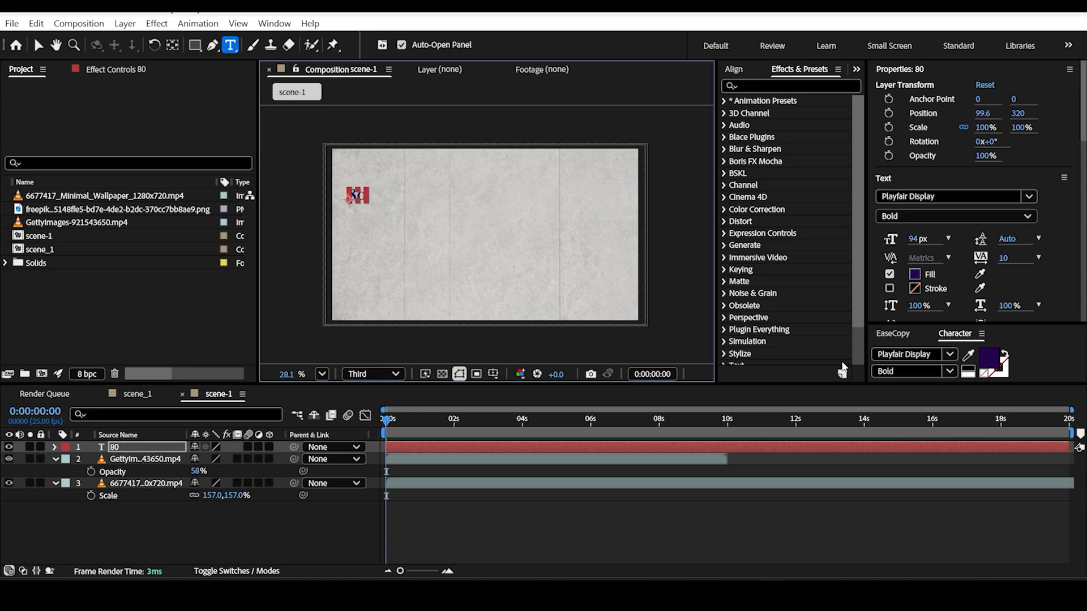
{"action": "key", "text": "ctrl+z"}
{"action": "key", "text": "ctrl+z"}
Step: Set the headline's font size to 80 px and move it slightly higher in the frame's upper-left area
{"action": "left_click", "coordinate": [920, 241]}
{"action": "key", "text": "Return"}
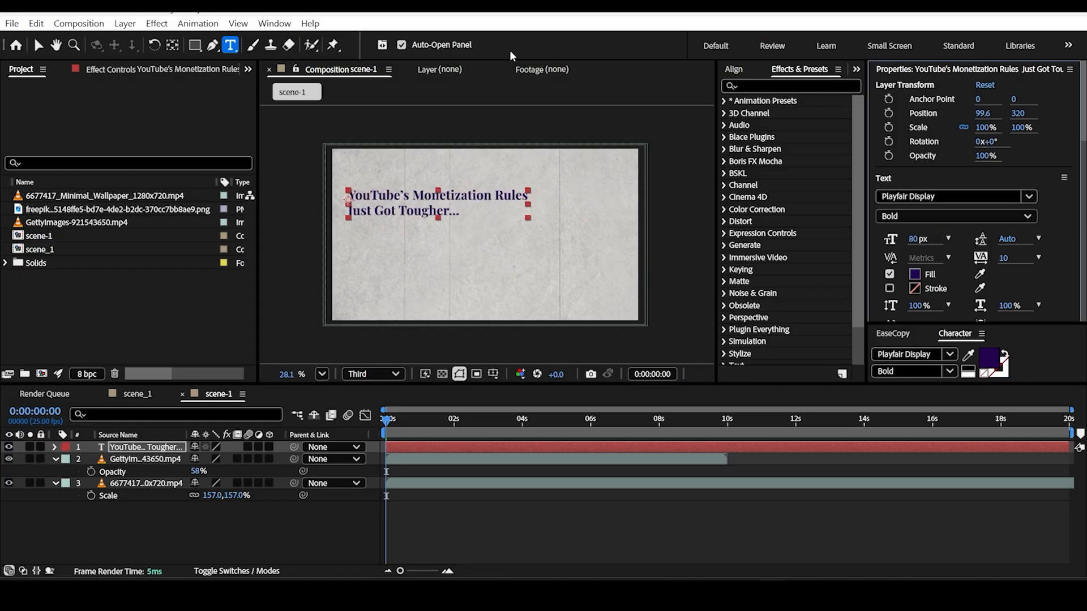
{"action": "scroll", "coordinate": [398, 177], "scroll_direction": "up", "scroll_amount": 1}
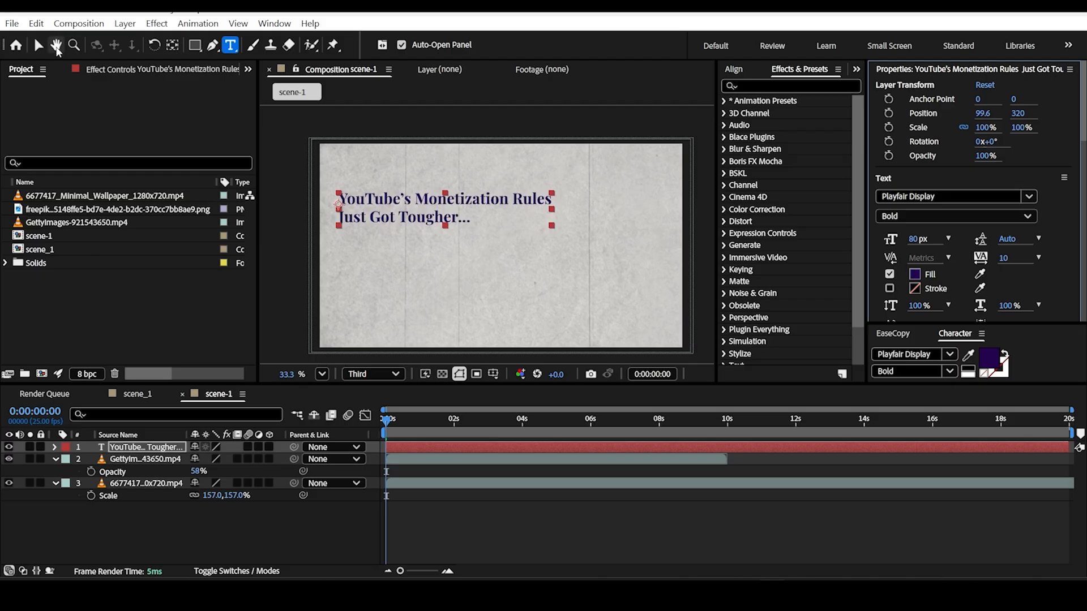
{"action": "left_click", "coordinate": [39, 45]}
{"action": "left_click_drag", "start_coordinate": [537, 207], "coordinate": [539, 195]}
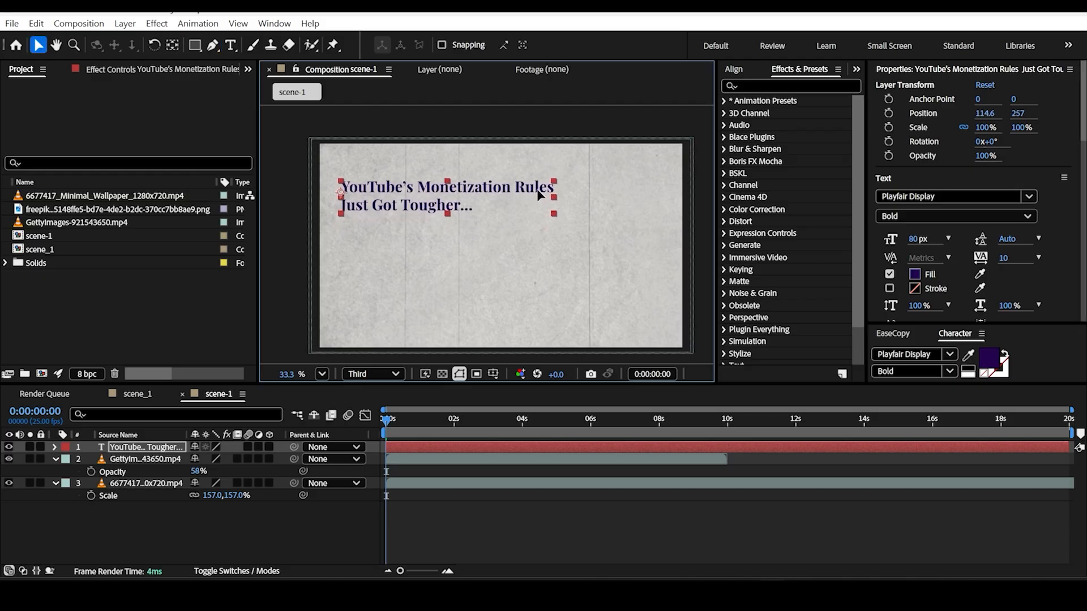
Step: Change the headline text's fill color to near-black 1B1A1C and check it up close
{"action": "double_click", "coordinate": [519, 196]}
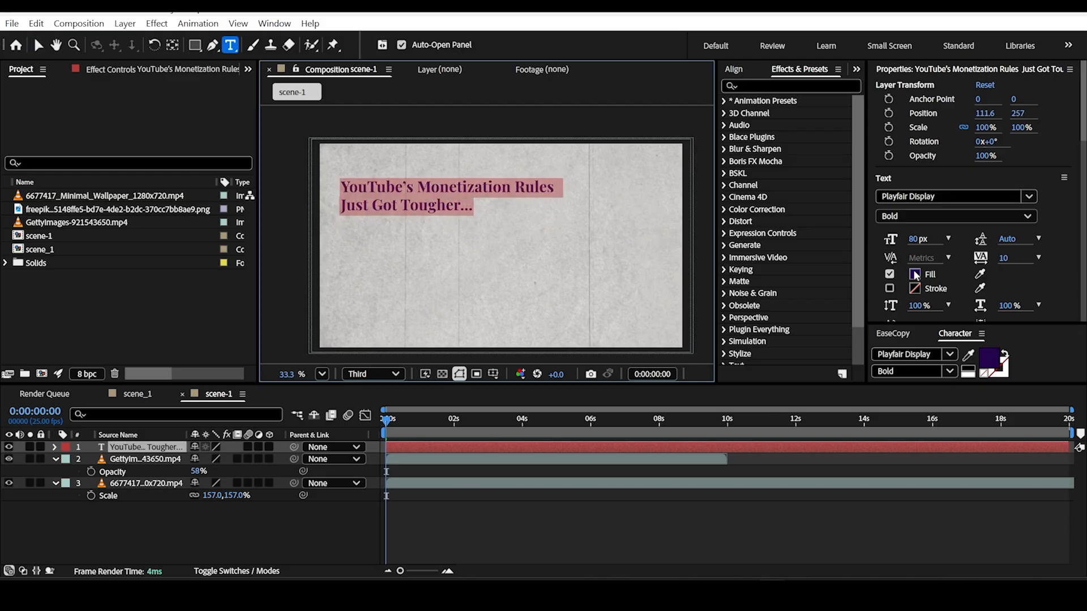
{"action": "left_click", "coordinate": [915, 275]}
{"action": "left_click_drag", "start_coordinate": [387, 357], "coordinate": [395, 367]}
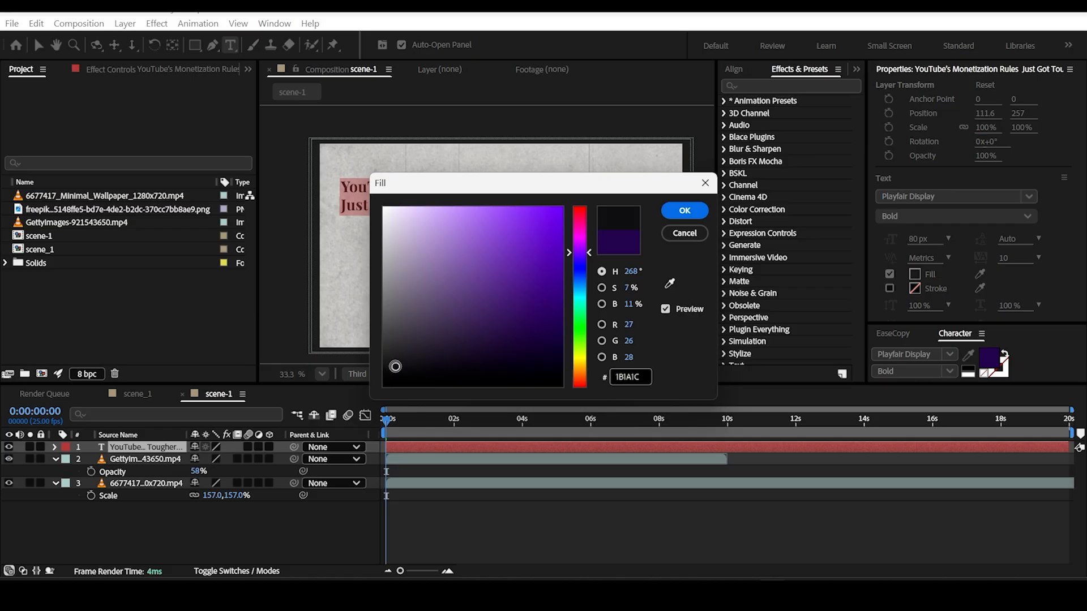
{"action": "left_click", "coordinate": [685, 211]}
{"action": "left_click", "coordinate": [417, 181]}
{"action": "key", "text": "ctrl+a"}
{"action": "scroll", "coordinate": [396, 198], "scroll_direction": "up", "scroll_amount": 1}
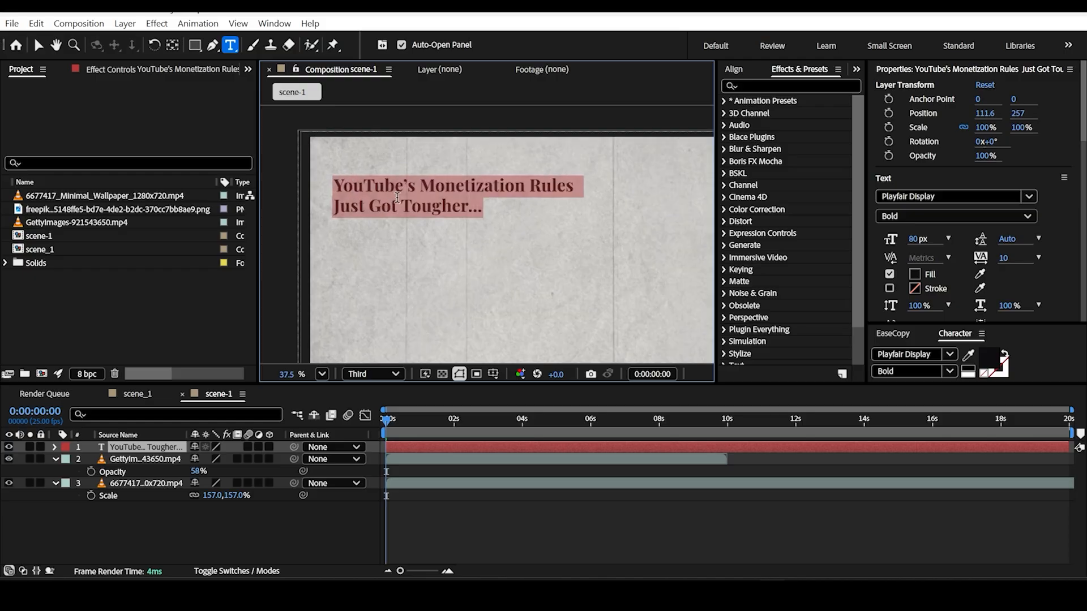
{"action": "scroll", "coordinate": [396, 198], "scroll_direction": "up", "scroll_amount": 3}
{"action": "scroll", "coordinate": [433, 190], "scroll_direction": "down", "scroll_amount": 5}
{"action": "scroll", "coordinate": [434, 190], "scroll_direction": "up", "scroll_amount": 1}
Step: Nudge the headline slightly right and down to position 120.6, 263
{"action": "left_click", "coordinate": [38, 44]}
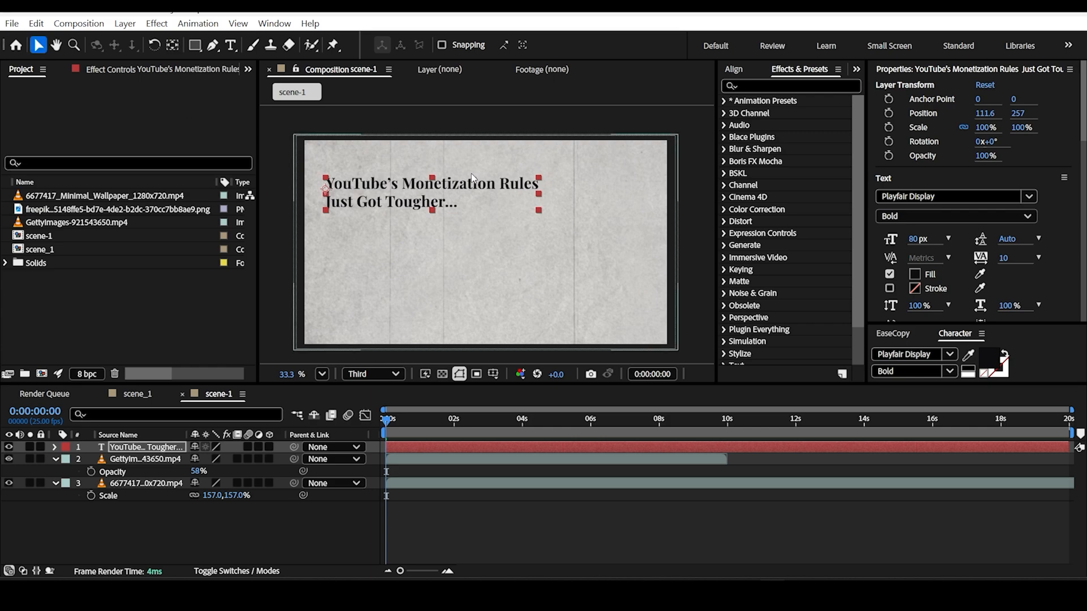
{"action": "key", "text": "Right"}
{"action": "key", "text": "Right"}
{"action": "key", "text": "Right"}
{"action": "key", "text": "Right"}
{"action": "key", "text": "Right"}
{"action": "key", "text": "Right"}
{"action": "key", "text": "Right"}
{"action": "key", "text": "Right"}
{"action": "key", "text": "Right"}
{"action": "key", "text": "Down"}
{"action": "key", "text": "Down"}
{"action": "key", "text": "Down"}
{"action": "key", "text": "Down"}
{"action": "key", "text": "Down"}
{"action": "key", "text": "Down"}
Step: Switch to Notepad and enclose the line "Reused content and AI edits are under scrutiny—new policies" in double quotation marks
{"action": "key", "text": "alt+Tab"}
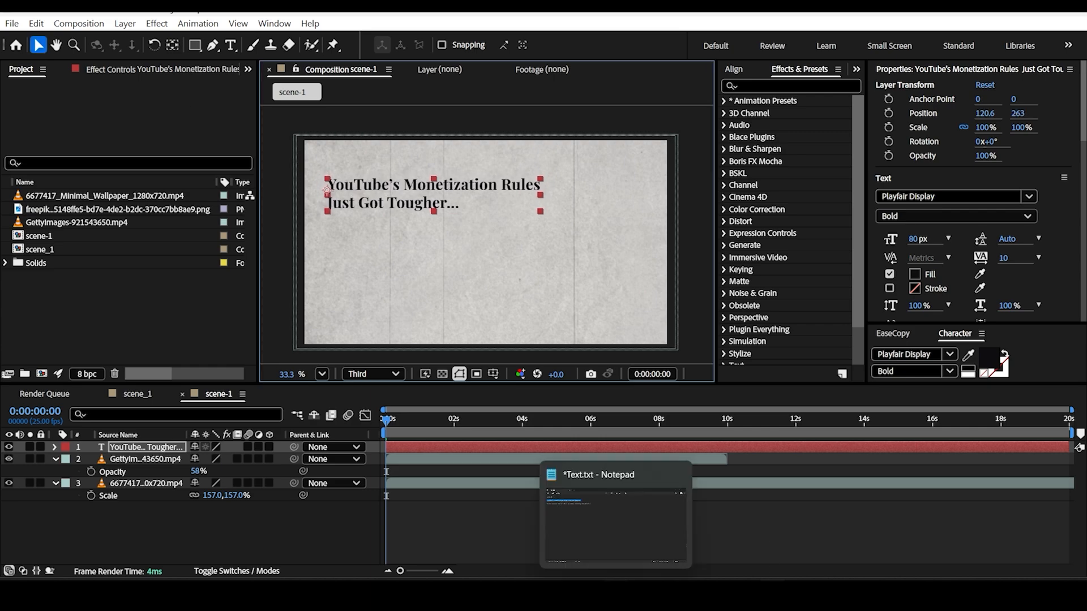
{"action": "triple_click", "coordinate": [20, 126]}
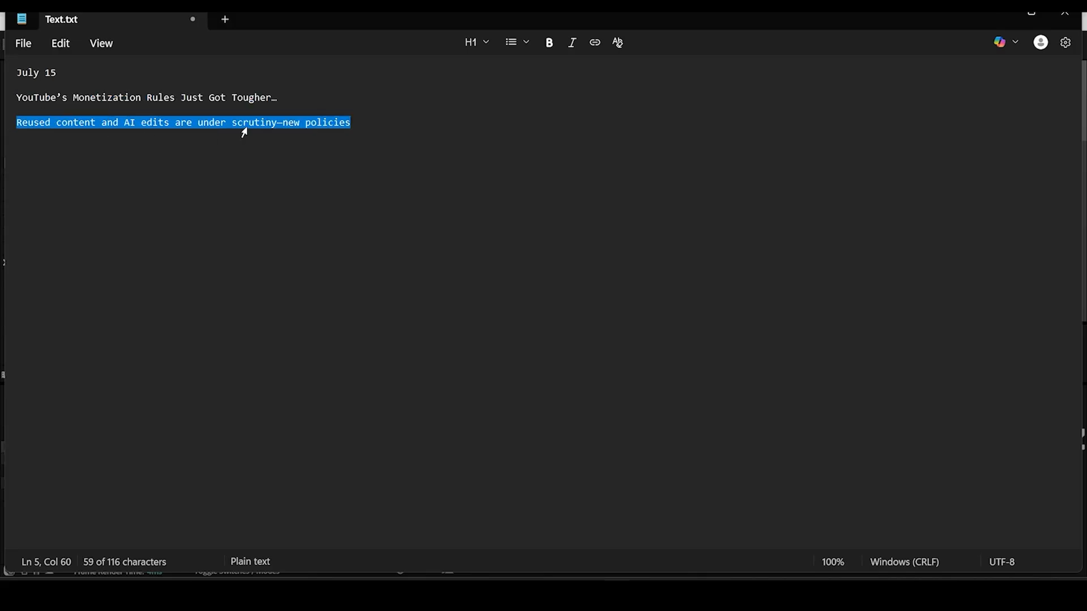
{"action": "left_click", "coordinate": [352, 124]}
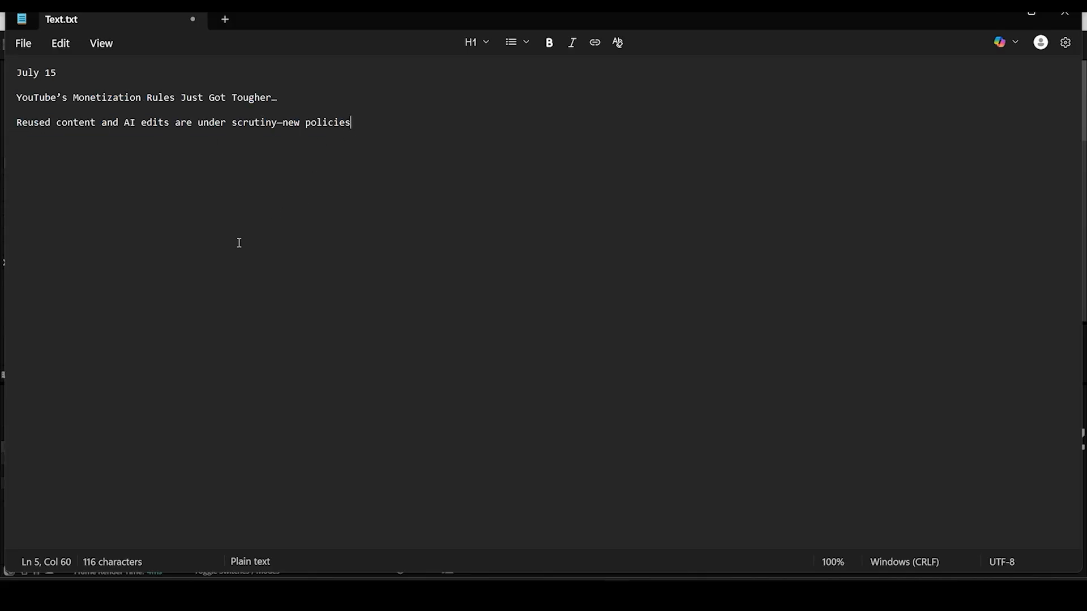
{"action": "type", "text": "\""}
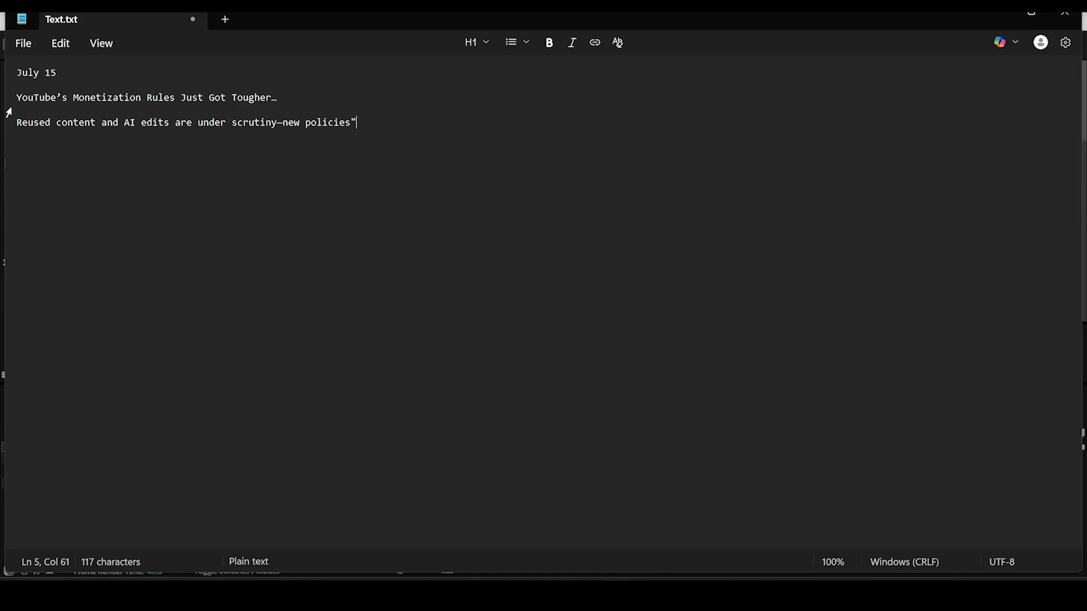
{"action": "left_click", "coordinate": [18, 123]}
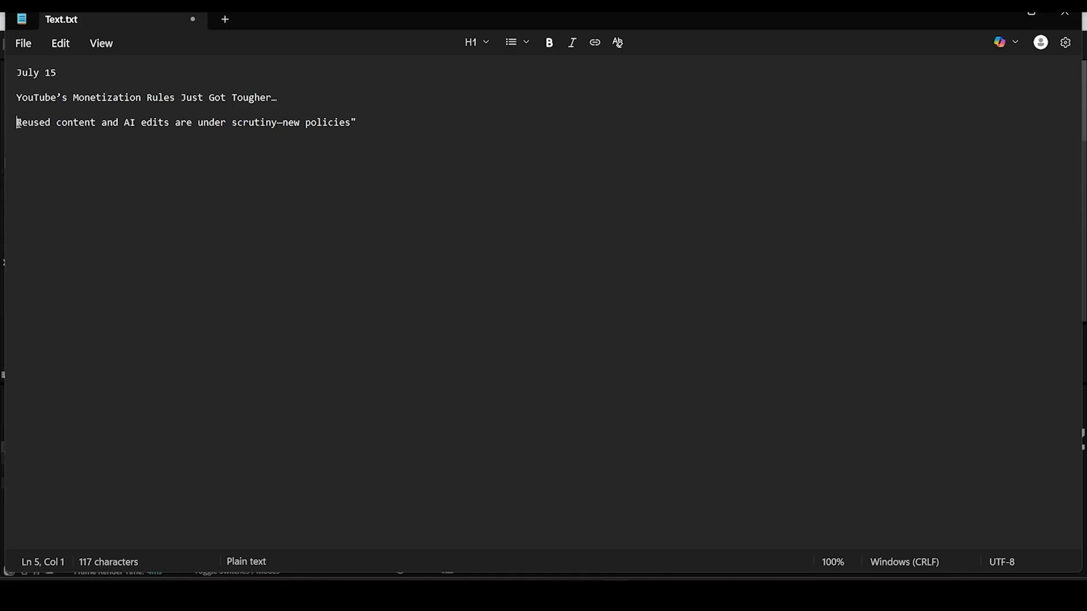
{"action": "type", "text": "\""}
Step: Copy the quoted line into the scene as a new text layer below the headline, breaking it before "under scrutiny"
{"action": "left_click_drag", "start_coordinate": [19, 122], "coordinate": [376, 128]}
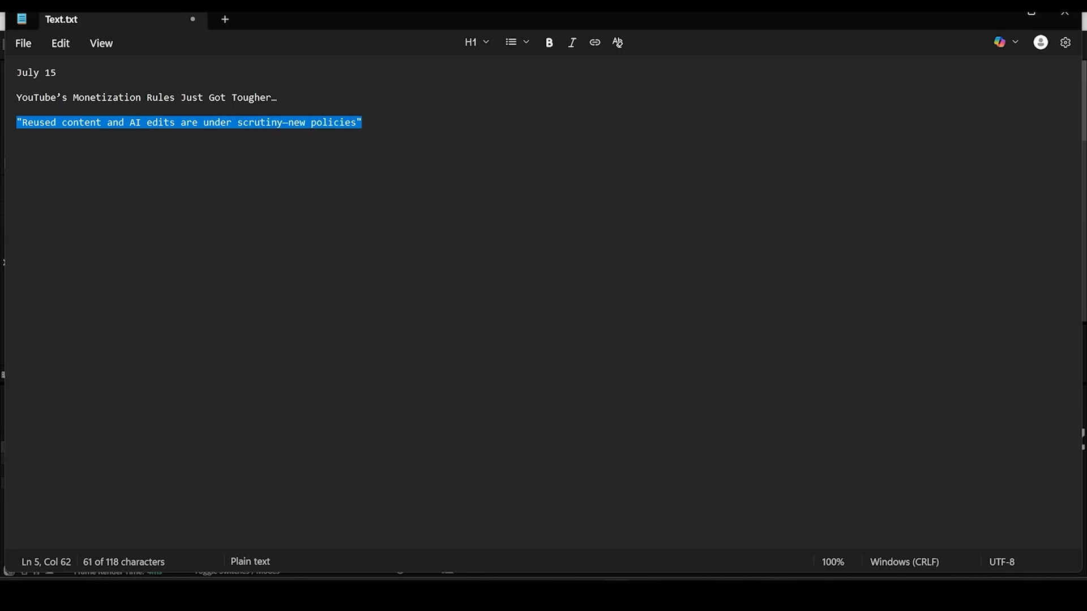
{"action": "key", "text": "alt+Tab"}
{"action": "left_click", "coordinate": [231, 46]}
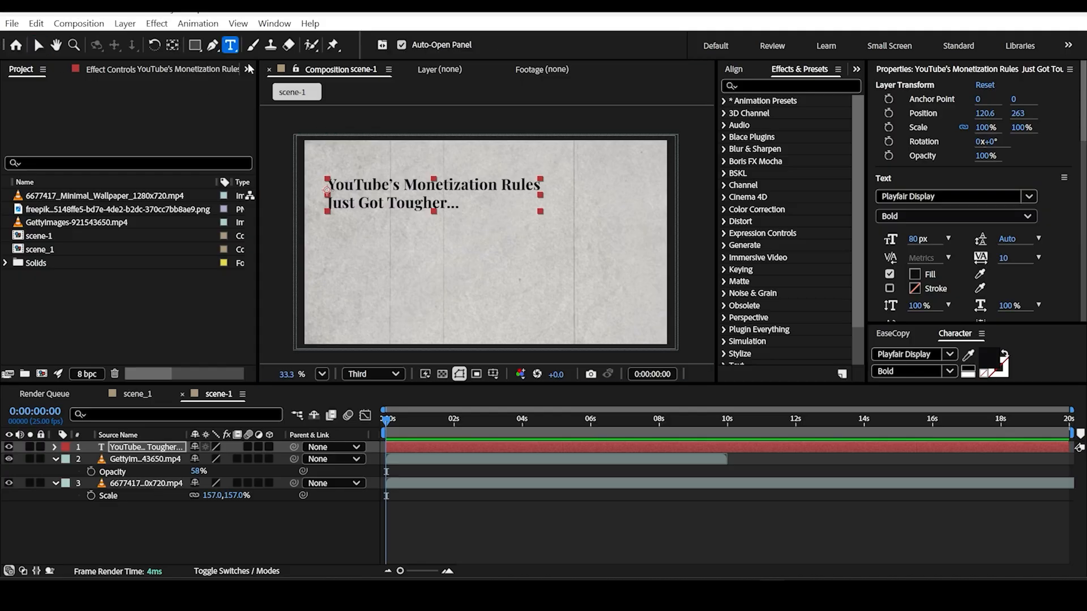
{"action": "left_click", "coordinate": [330, 236]}
{"action": "key", "text": "ctrl+v"}
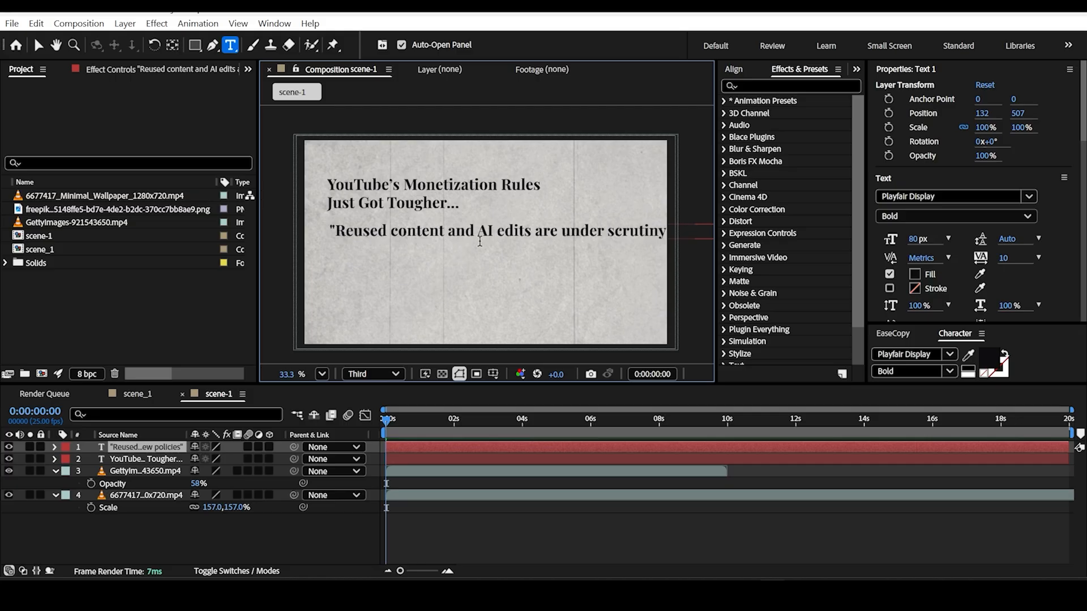
{"action": "left_click", "coordinate": [560, 230]}
{"action": "key", "text": "Return"}
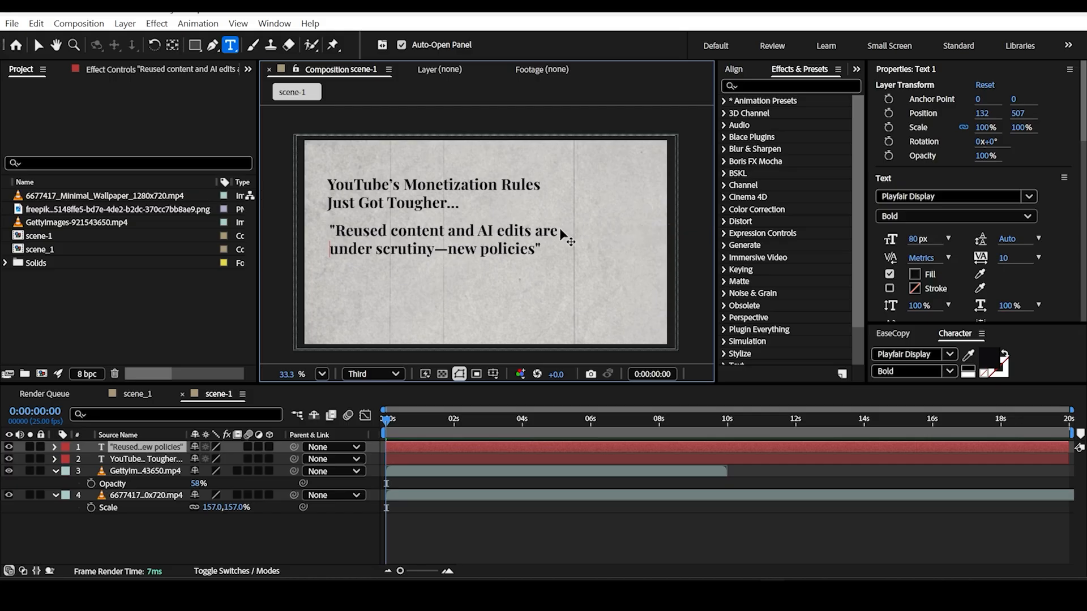
Step: Change the whole quote text's font to Poppins Regular
{"action": "key", "text": "ctrl+a"}
{"action": "left_click", "coordinate": [425, 249]}
{"action": "key", "text": "ctrl+a"}
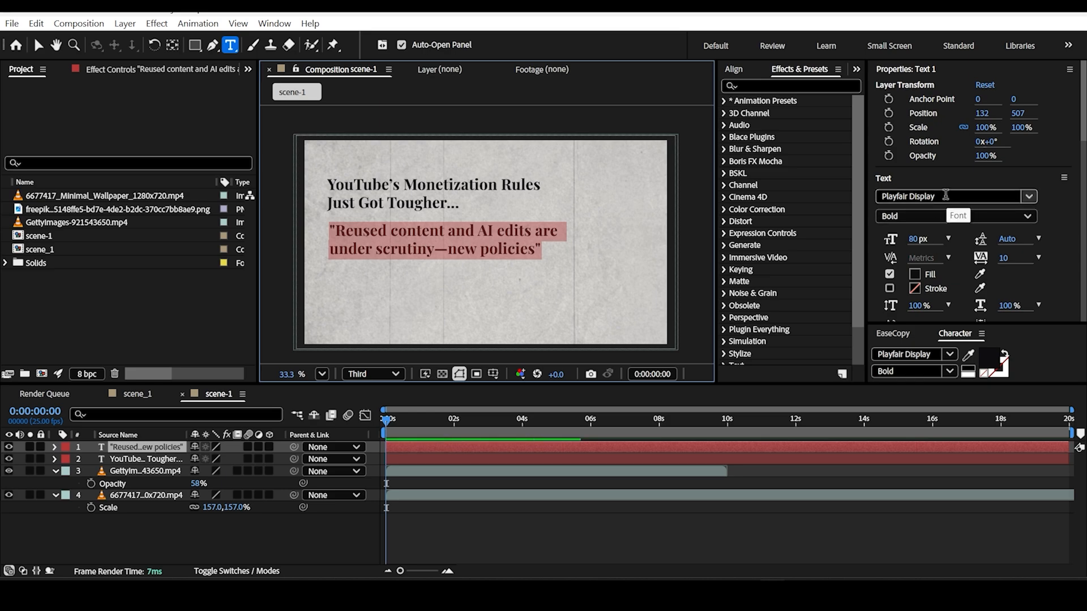
{"action": "left_click", "coordinate": [946, 196]}
{"action": "type", "text": "popp"}
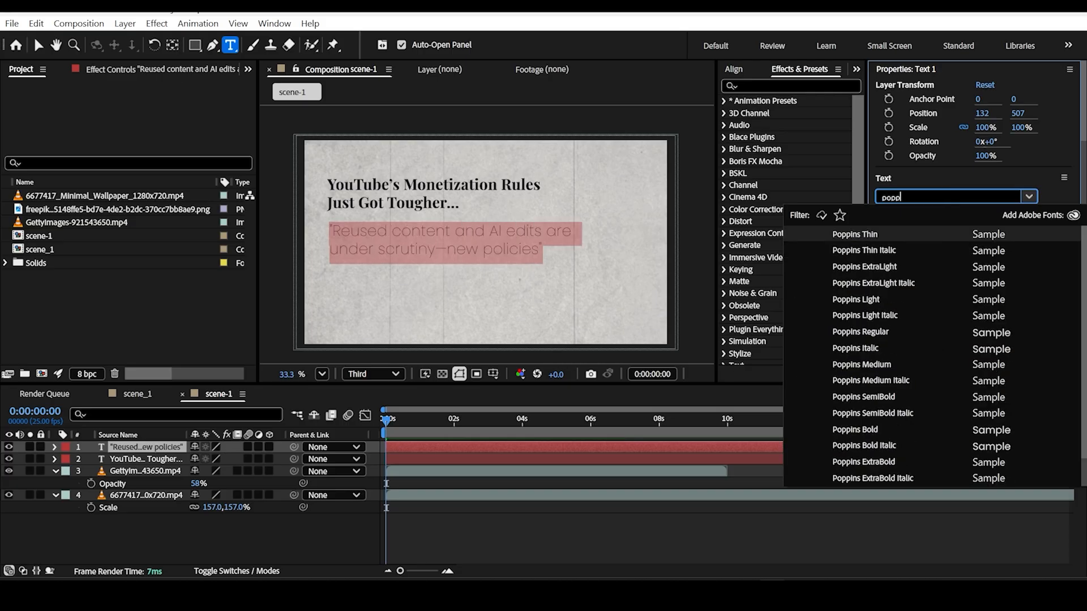
{"action": "key", "text": "Down"}
{"action": "key", "text": "Down"}
{"action": "key", "text": "Down"}
{"action": "key", "text": "Down"}
{"action": "key", "text": "Down"}
{"action": "key", "text": "Down"}
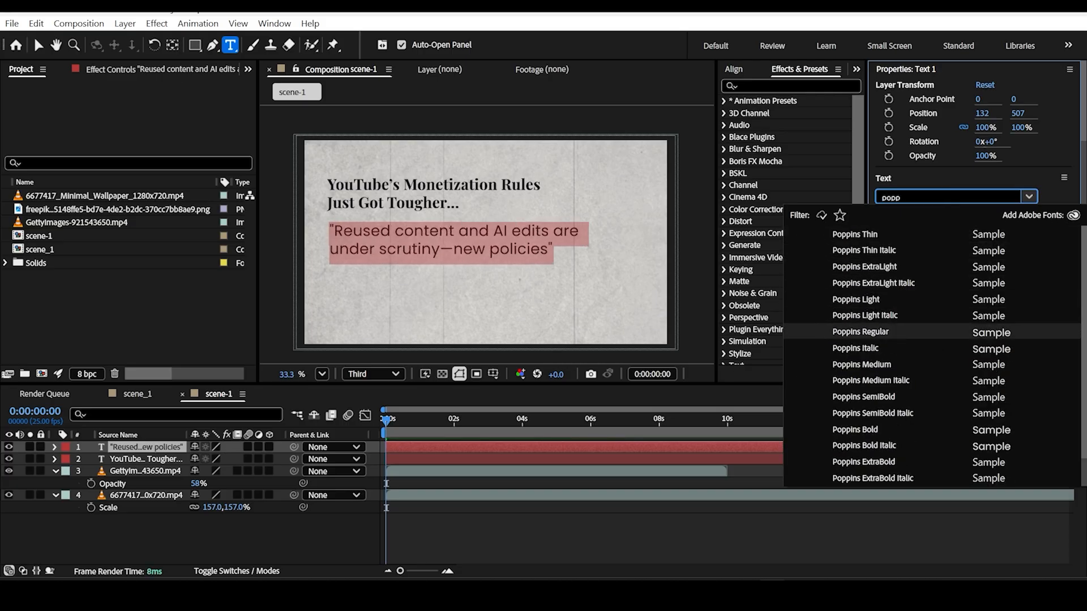
{"action": "key", "text": "Return"}
Step: Reduce the quote text's font size to 50 px
{"action": "left_click_drag", "start_coordinate": [911, 240], "coordinate": [897, 240]}
{"action": "left_click", "coordinate": [909, 240]}
{"action": "type", "text": "4"}
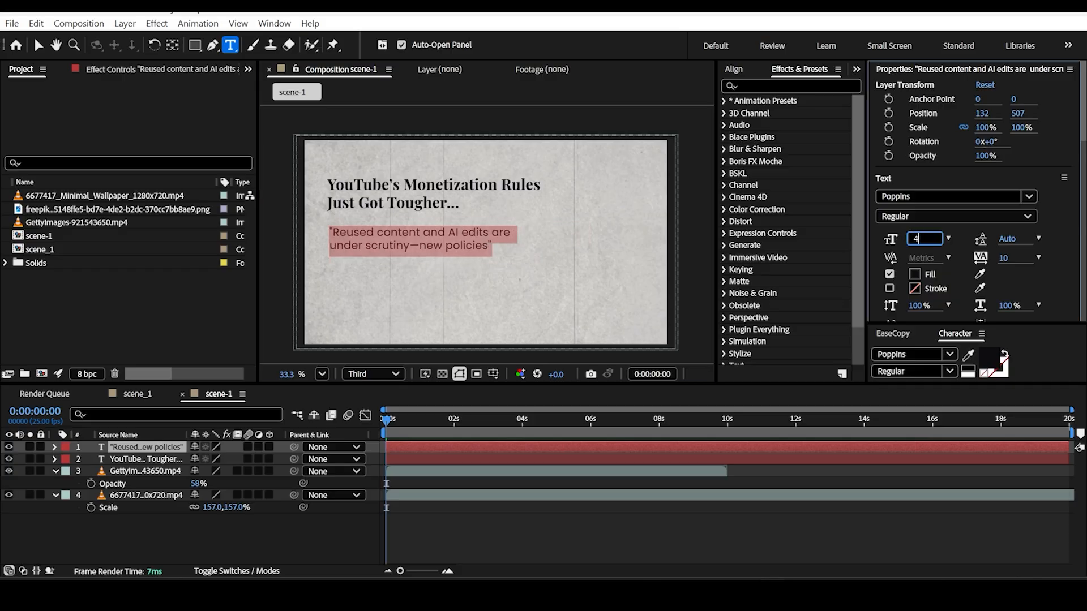
{"action": "type", "text": "0"}
{"action": "key", "text": "Return"}
{"action": "left_click", "coordinate": [909, 241]}
{"action": "type", "text": "50"}
{"action": "key", "text": "Return"}
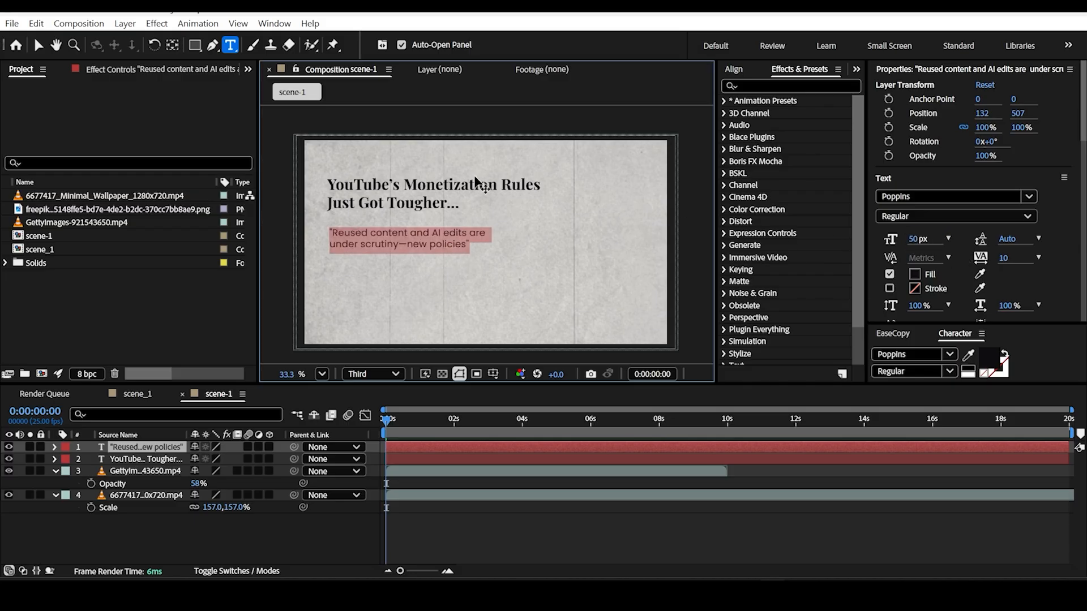
Step: Set the entire headline's font size to 100 px
{"action": "left_click", "coordinate": [145, 459]}
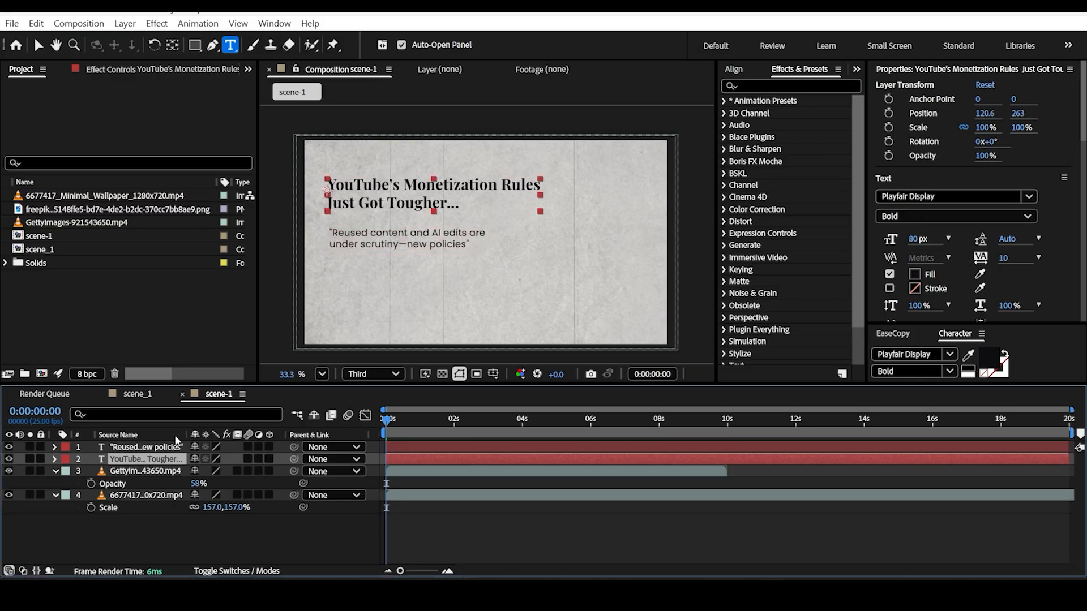
{"action": "double_click", "coordinate": [418, 209]}
{"action": "key", "text": "ctrl+a"}
{"action": "left_click", "coordinate": [915, 243]}
{"action": "type", "text": "100"}
{"action": "key", "text": "Return"}
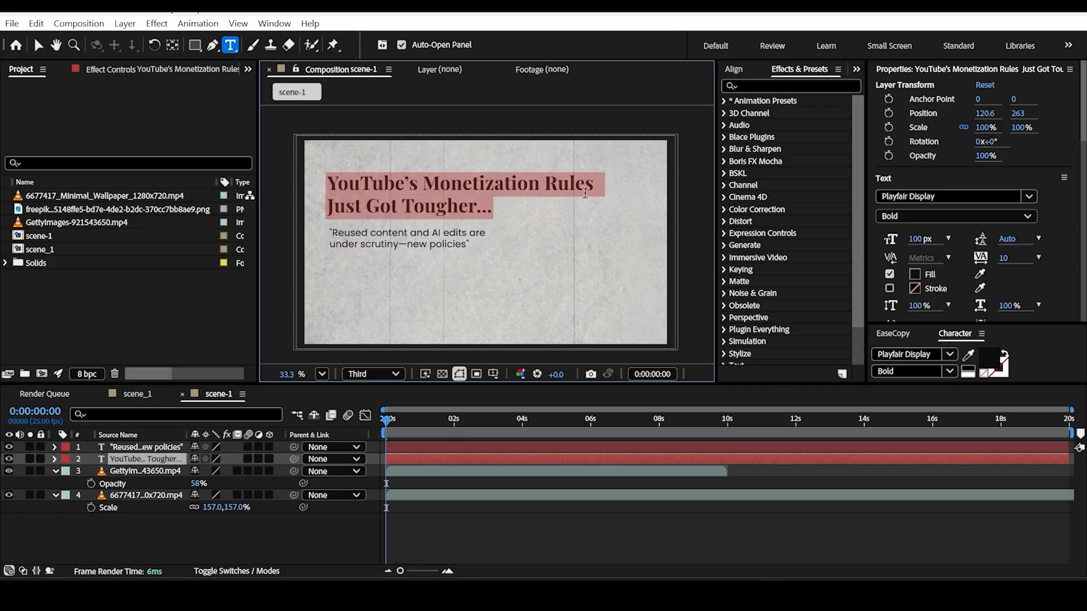
Step: Shift the headline and quote slightly lower, with the quote close beneath and the headline at position 126.6, 290
{"action": "left_click", "coordinate": [37, 45]}
{"action": "left_click_drag", "start_coordinate": [451, 233], "coordinate": [446, 228]}
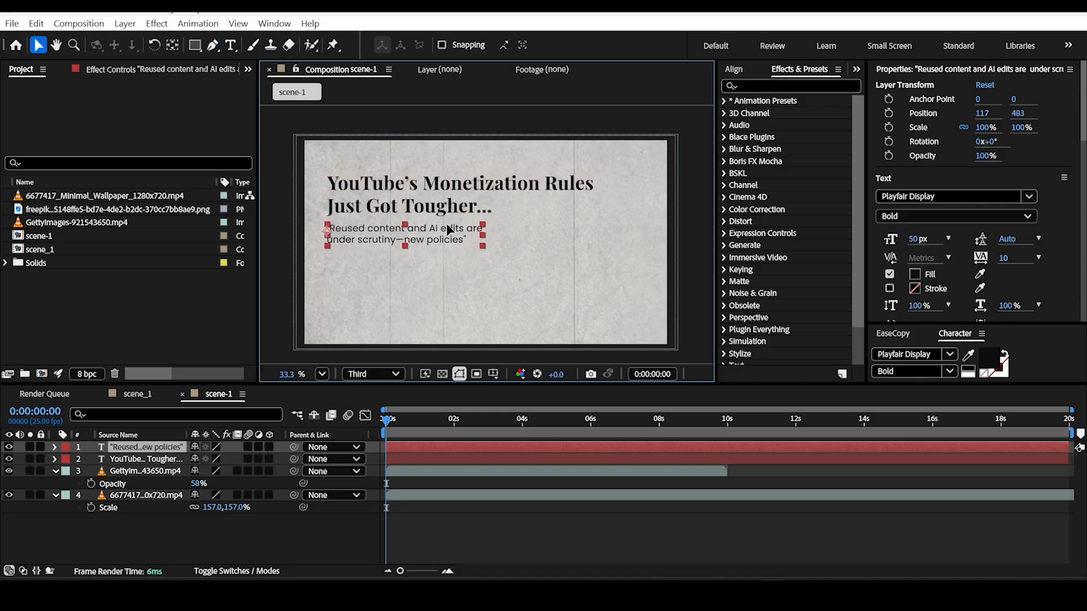
{"action": "left_click", "coordinate": [469, 196], "text": "shift"}
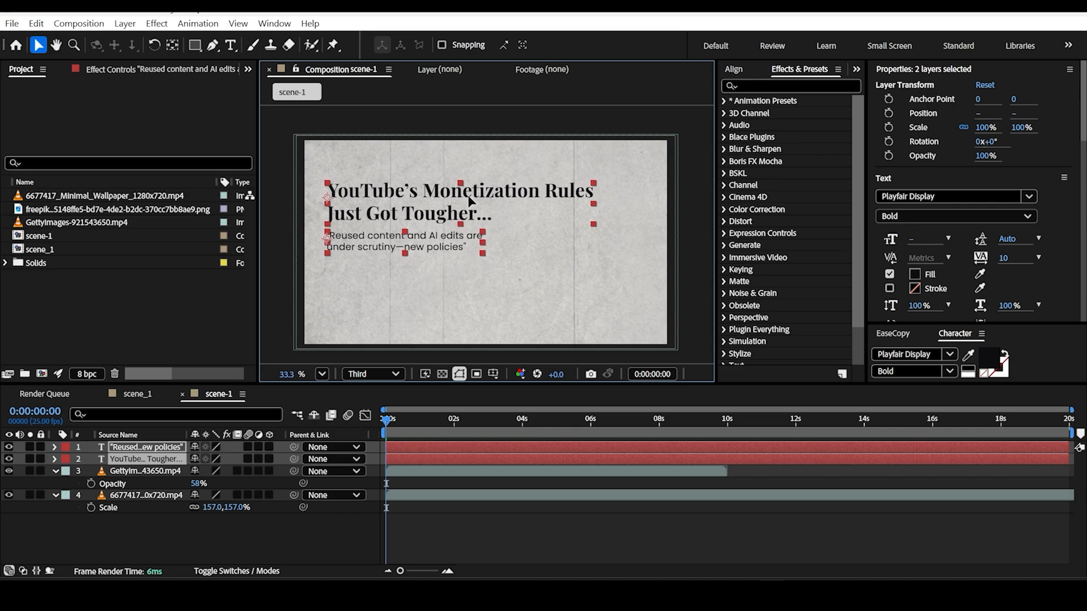
{"action": "left_click", "coordinate": [479, 110]}
{"action": "left_click_drag", "start_coordinate": [461, 199], "coordinate": [463, 195]}
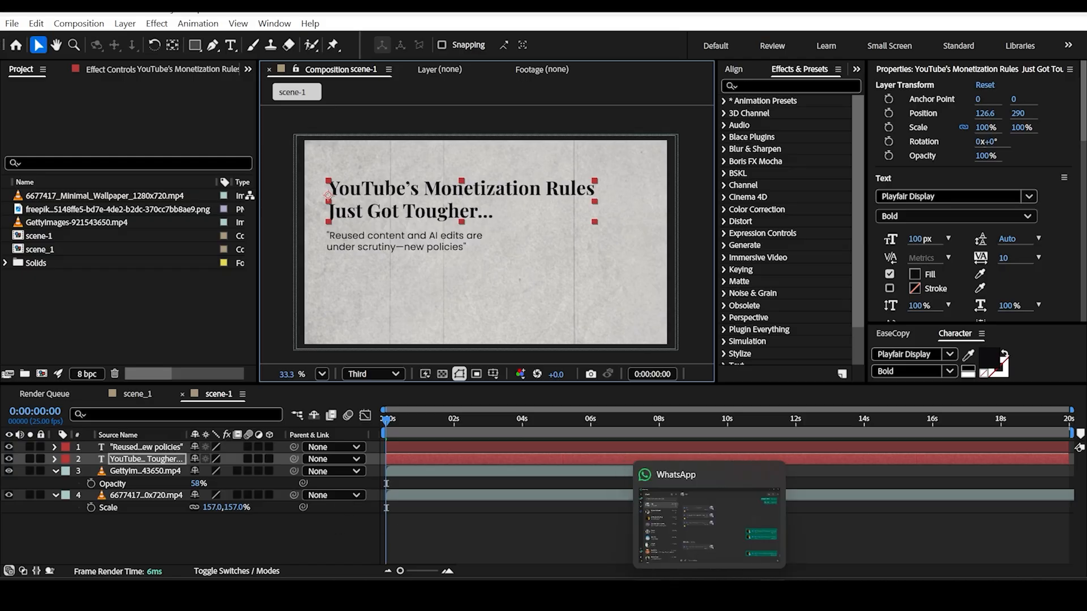
Step: Copy the "July 15" line from the Notepad file and paste it into a new text layer in the After Effects composition
{"action": "left_click", "coordinate": [617, 595]}
{"action": "left_click_drag", "start_coordinate": [210, 123], "coordinate": [214, 123]}
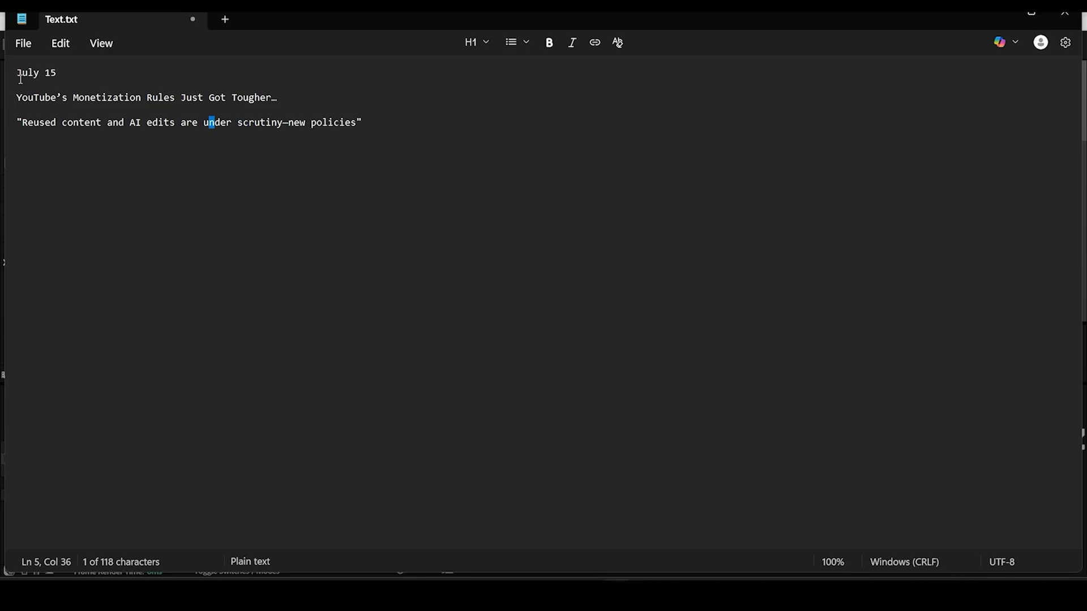
{"action": "left_click_drag", "start_coordinate": [21, 78], "coordinate": [63, 84]}
{"action": "triple_click", "coordinate": [48, 78]}
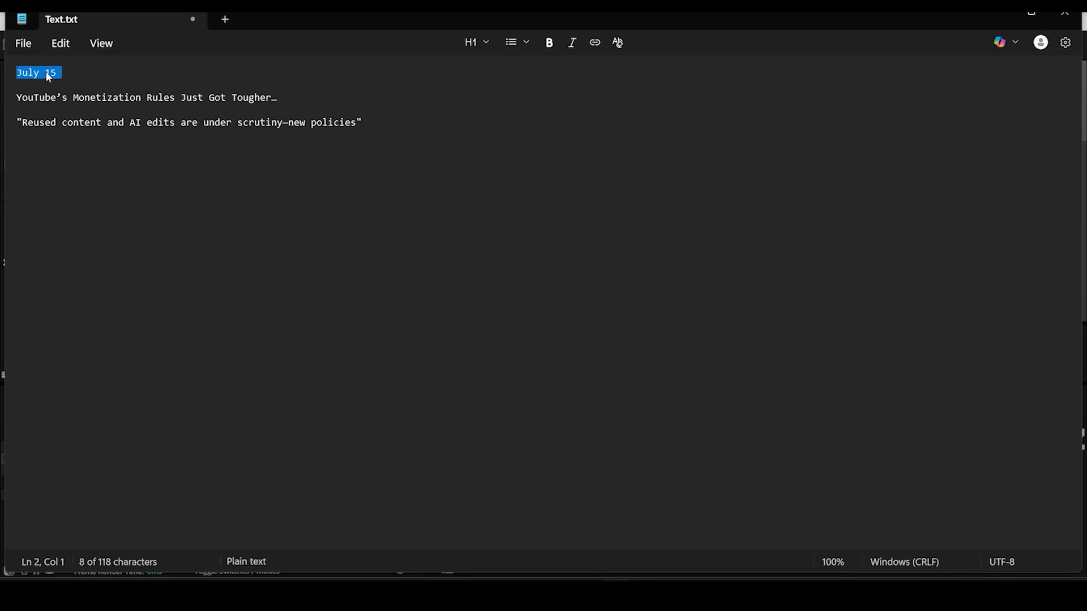
{"action": "triple_click", "coordinate": [58, 78]}
{"action": "key", "text": "ctrl+c"}
{"action": "key", "text": "alt+Tab"}
{"action": "right_click", "coordinate": [256, 531]}
{"action": "mouse_move", "coordinate": [293, 367]}
{"action": "left_click", "coordinate": [498, 383]}
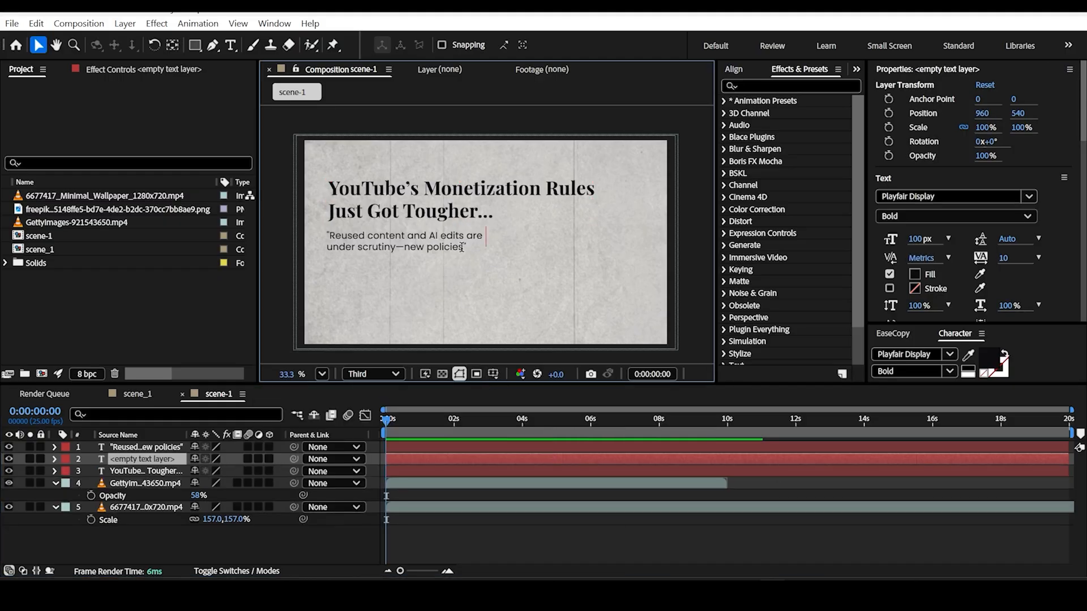
{"action": "key", "text": "ctrl+v"}
{"action": "key", "text": "ctrl+a"}
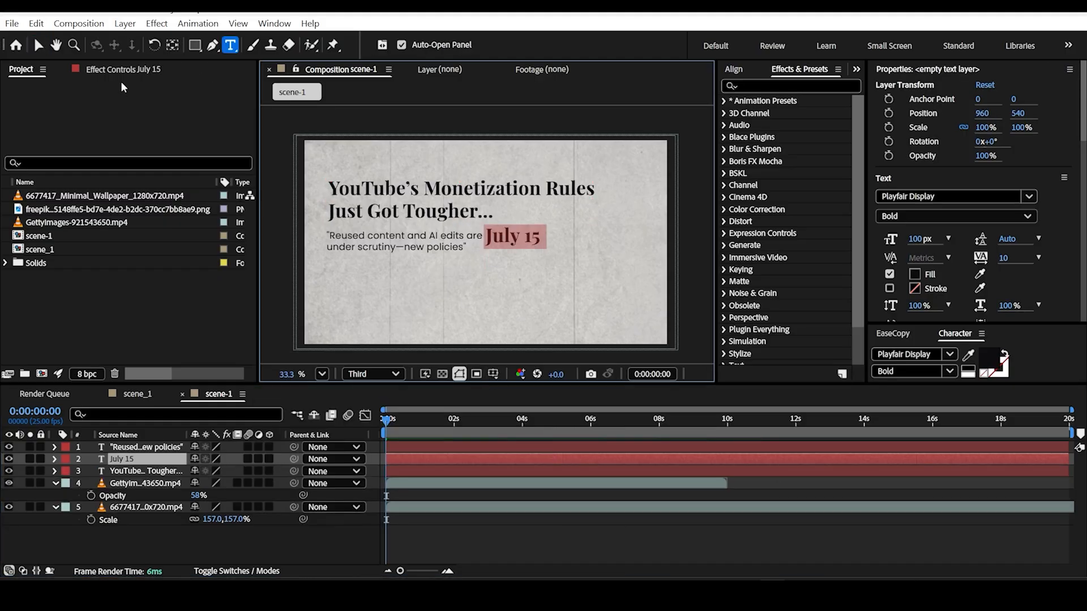
Step: Make the "July 15" text much smaller than the headline and place it just above the headline's start
{"action": "left_click", "coordinate": [39, 45]}
{"action": "left_click", "coordinate": [918, 239]}
{"action": "type", "text": "30"}
{"action": "key", "text": "Return"}
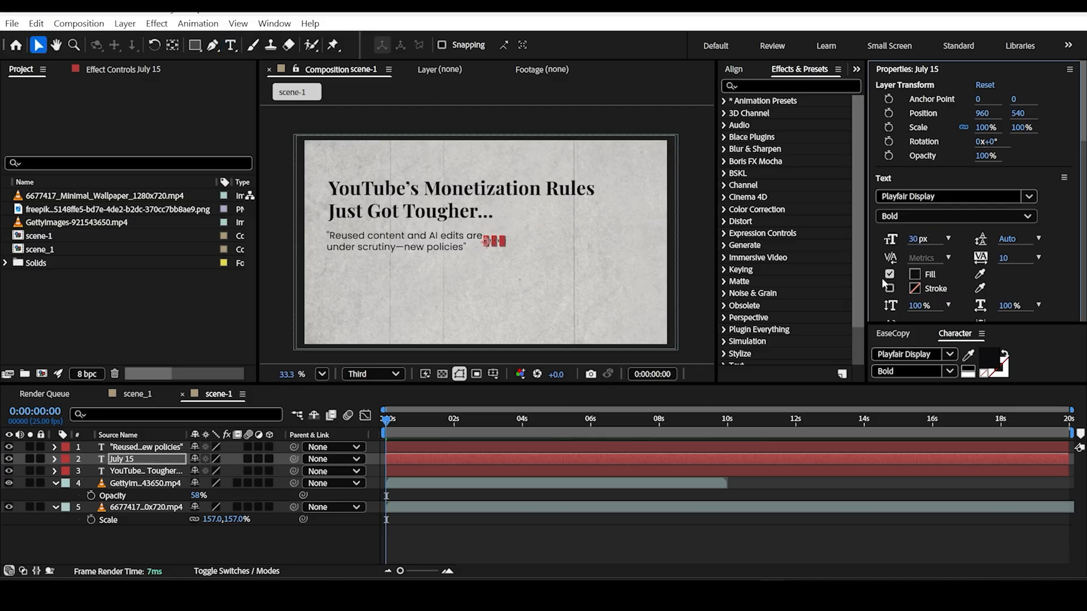
{"action": "left_click_drag", "start_coordinate": [913, 238], "coordinate": [931, 239]}
{"action": "left_click_drag", "start_coordinate": [514, 244], "coordinate": [491, 217]}
Step: Select the date, headline and quote layers and align their left edges to the selection
{"action": "scroll", "coordinate": [309, 175], "scroll_direction": "up", "scroll_amount": 4}
{"action": "key", "text": "v"}
{"action": "left_click", "coordinate": [491, 217], "text": "shift"}
{"action": "left_click", "coordinate": [481, 299], "text": "shift"}
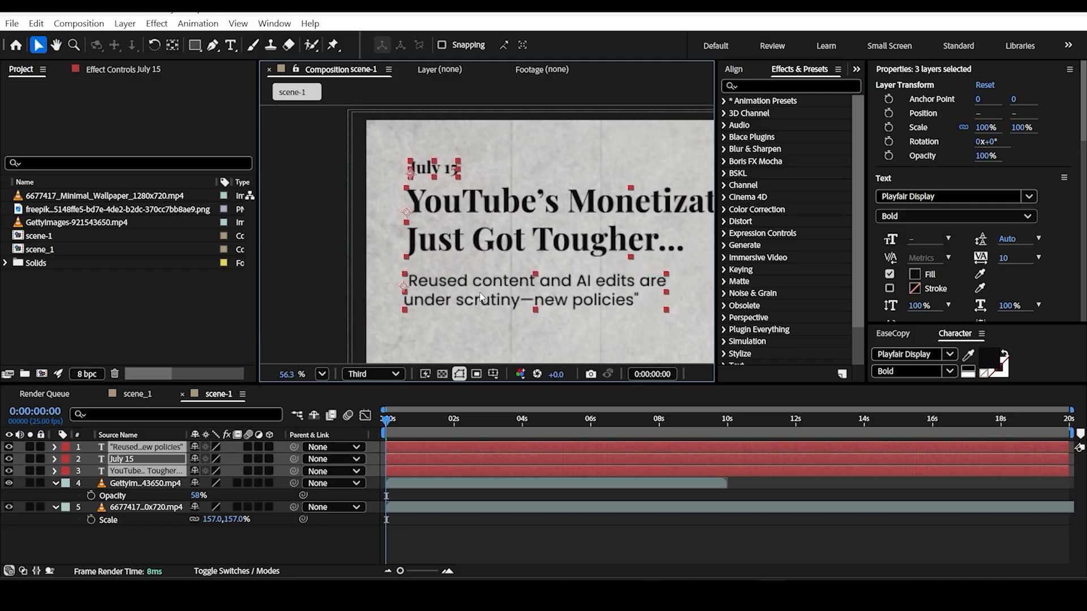
{"action": "left_click", "coordinate": [740, 69]}
{"action": "left_click", "coordinate": [732, 116]}
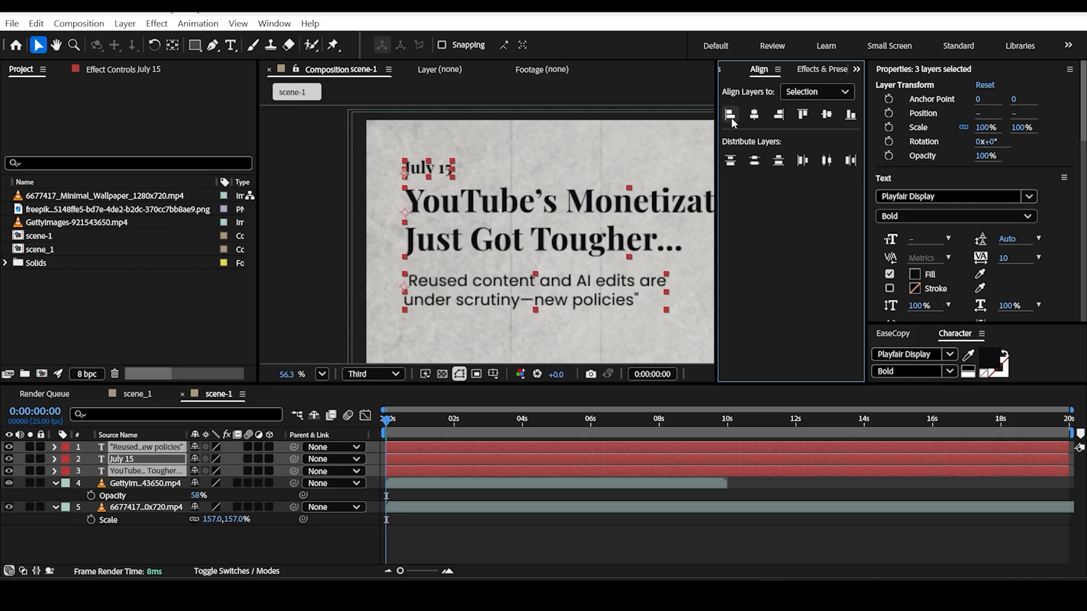
Step: Examine the alignment and spacing of the date, headline and quote up close and in the full frame
{"action": "scroll", "coordinate": [363, 232], "scroll_direction": "down", "scroll_amount": 5}
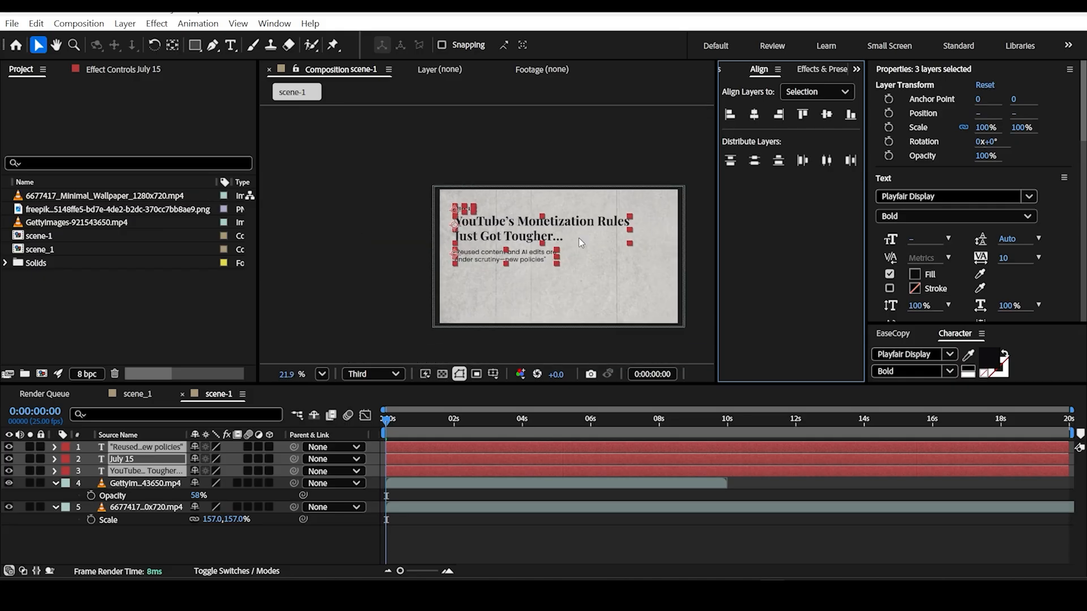
{"action": "mouse_move", "coordinate": [576, 235]}
{"action": "left_mouse_down"}
{"action": "mouse_move", "coordinate": [545, 228]}
{"action": "mouse_move", "coordinate": [571, 236]}
{"action": "left_mouse_up"}
{"action": "key", "text": "ctrl+z"}
{"action": "scroll", "coordinate": [536, 255], "scroll_direction": "up", "scroll_amount": 4}
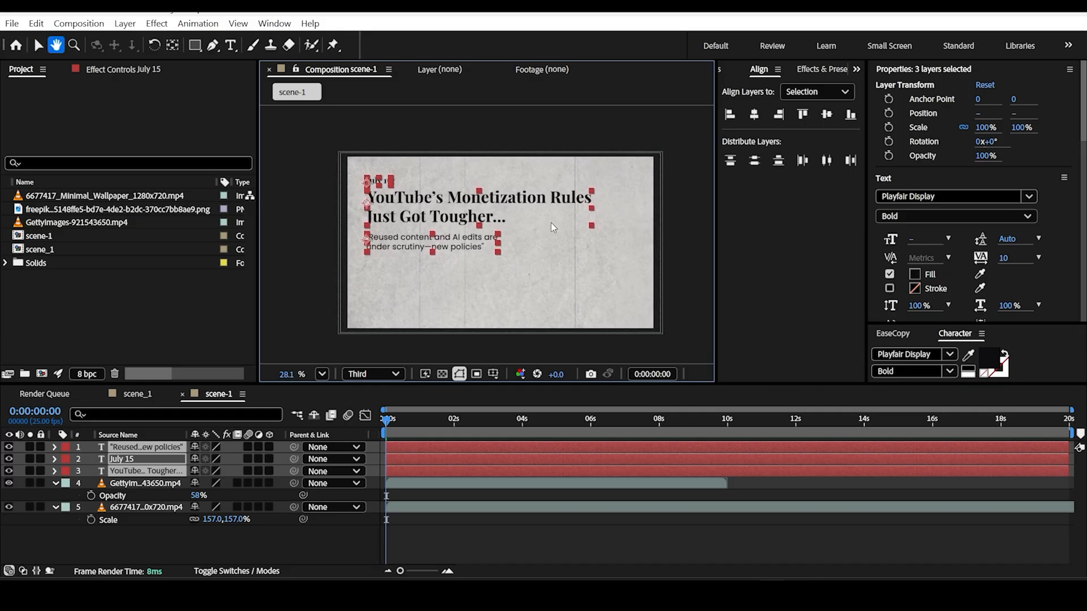
{"action": "scroll", "coordinate": [506, 186], "scroll_direction": "down", "scroll_amount": 1}
{"action": "key", "text": "space"}
{"action": "mouse_move", "coordinate": [508, 194]}
{"action": "left_mouse_down"}
{"action": "mouse_move", "coordinate": [580, 210]}
{"action": "mouse_move", "coordinate": [520, 192]}
{"action": "left_mouse_up"}
{"action": "scroll", "coordinate": [381, 214], "scroll_direction": "down", "scroll_amount": 2}
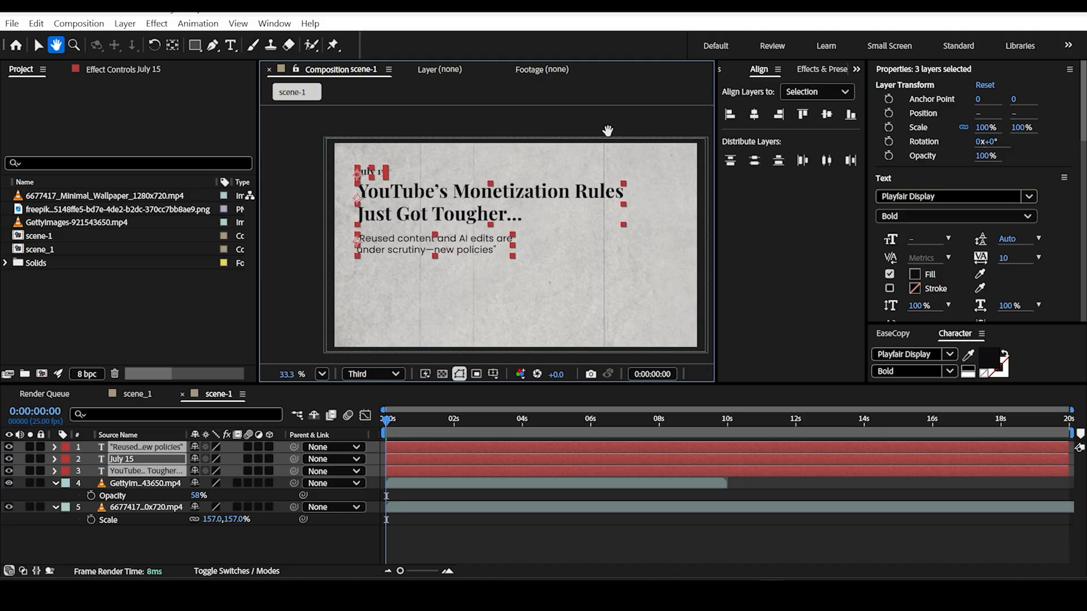
{"action": "left_click", "coordinate": [37, 44]}
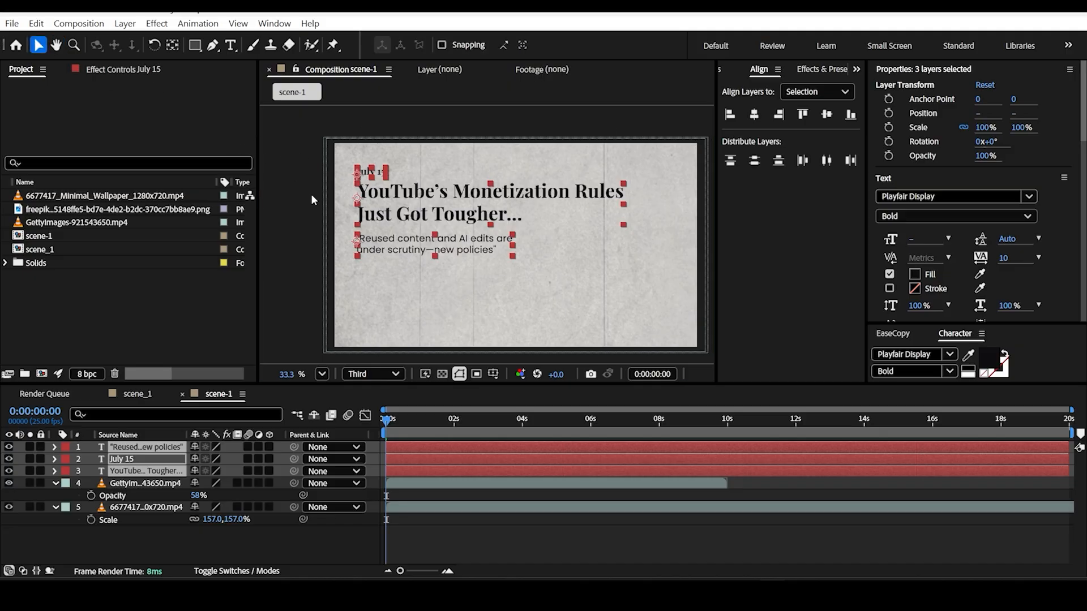
{"action": "left_click", "coordinate": [309, 197]}
{"action": "scroll", "coordinate": [352, 174], "scroll_direction": "up", "scroll_amount": 5}
{"action": "scroll", "coordinate": [352, 175], "scroll_direction": "down", "scroll_amount": 3}
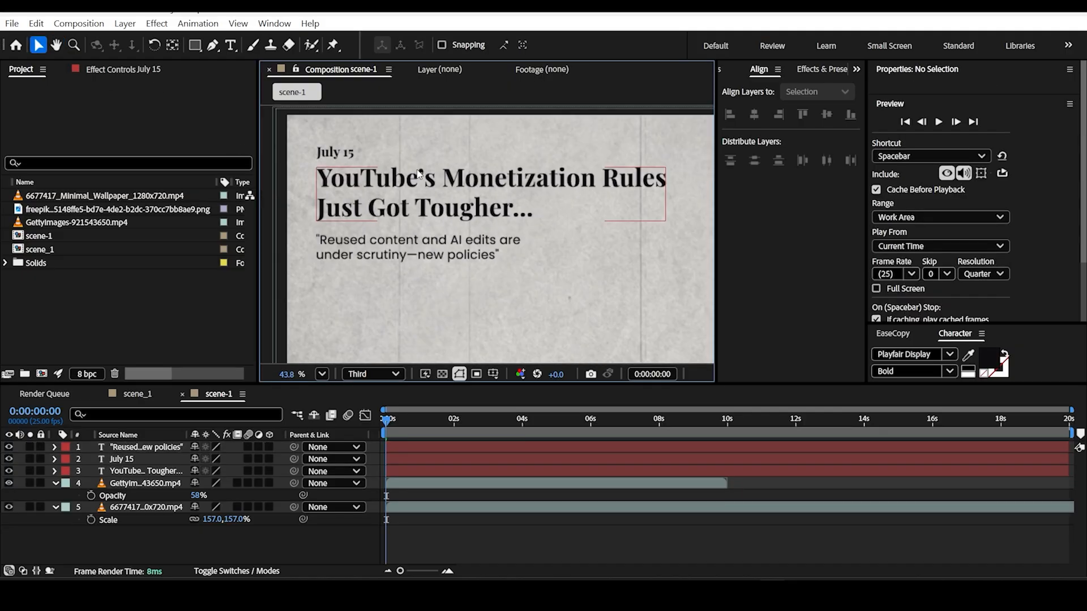
{"action": "scroll", "coordinate": [419, 174], "scroll_direction": "down", "scroll_amount": 2}
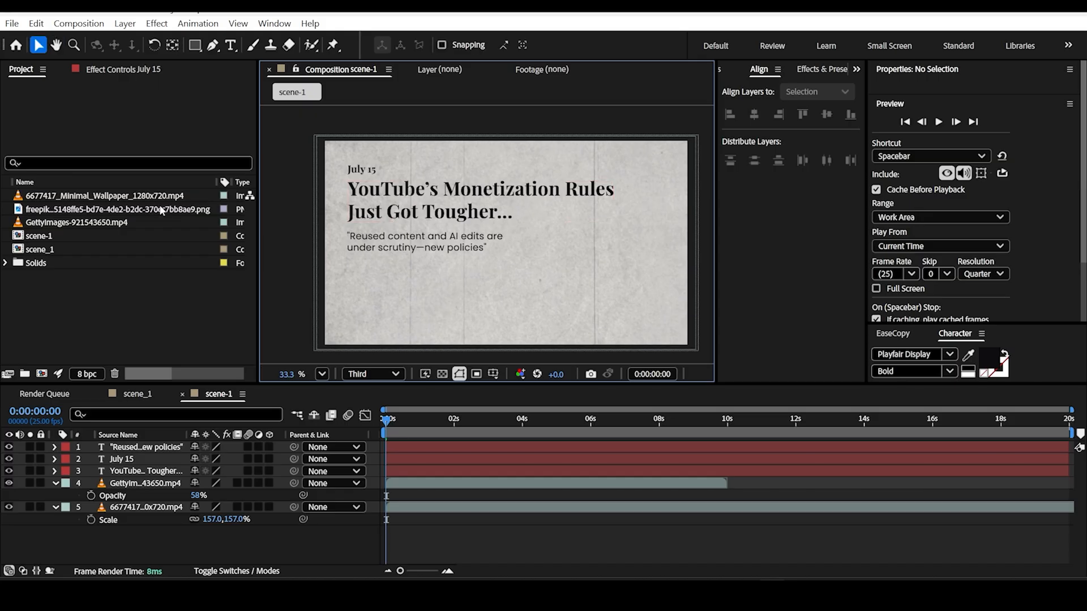
Step: Add the freepik cutout PNG on top of the scene, scale it to 202% and position it at 1041, 672
{"action": "left_click_drag", "start_coordinate": [61, 214], "coordinate": [563, 277]}
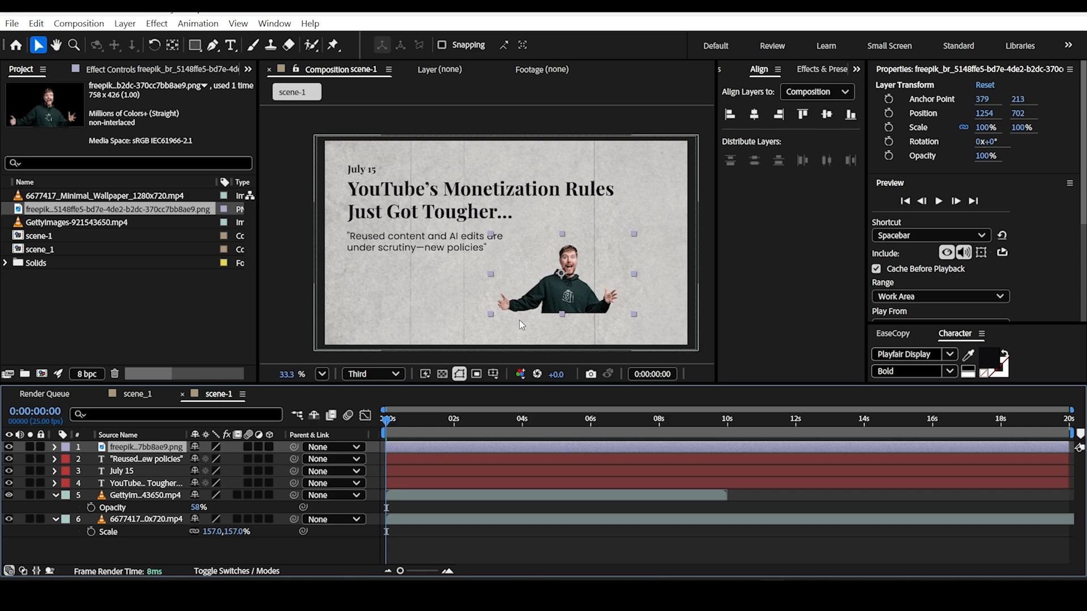
{"action": "key", "text": "s"}
{"action": "left_click_drag", "start_coordinate": [207, 459], "coordinate": [265, 459]}
{"action": "left_click_drag", "start_coordinate": [569, 346], "coordinate": [529, 346]}
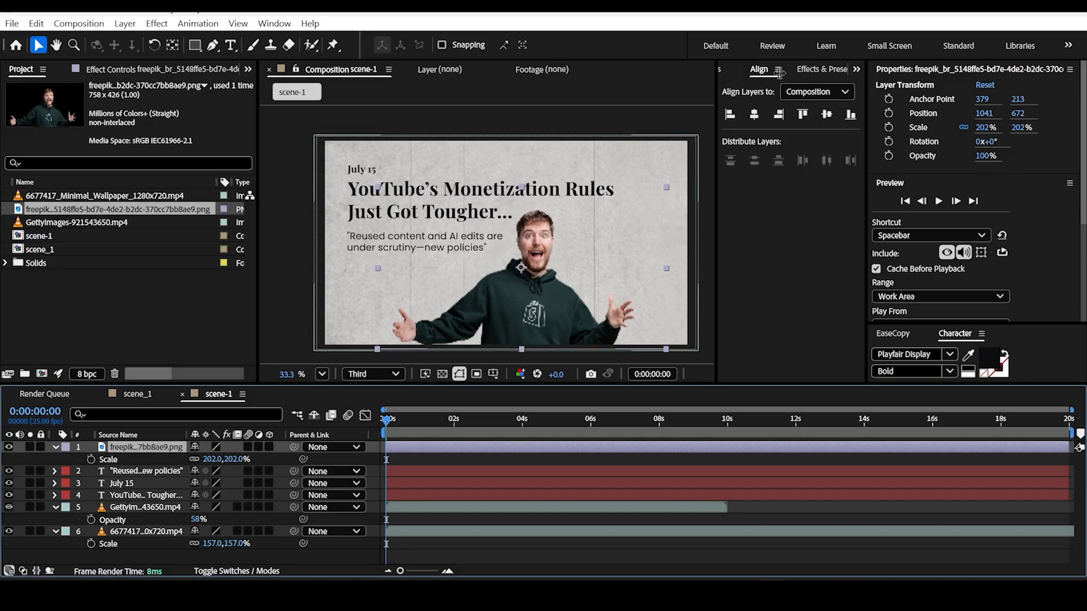
Step: Apply the Black & White effect to the cutout image and set its Reds to 36 and Greens to 57
{"action": "left_click", "coordinate": [810, 69]}
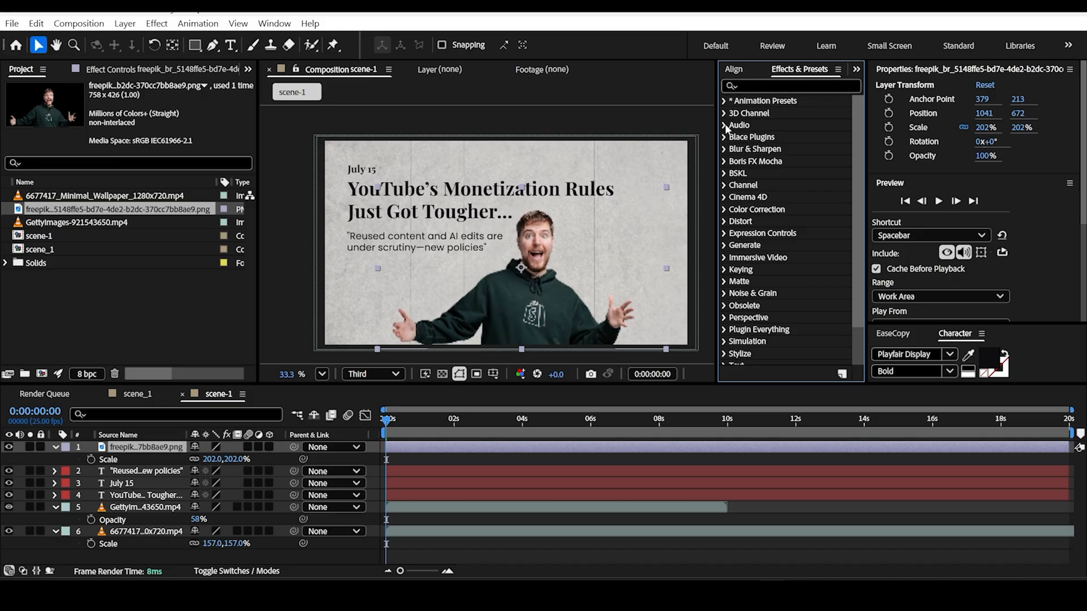
{"action": "left_click", "coordinate": [757, 87]}
{"action": "type", "text": "b"}
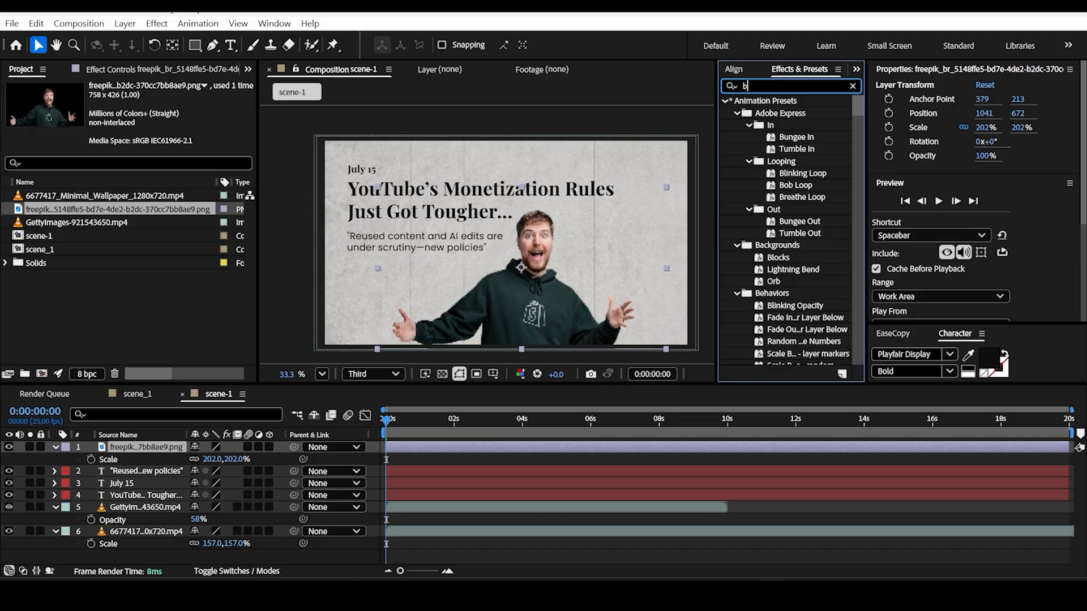
{"action": "type", "text": "lack"}
{"action": "left_click_drag", "start_coordinate": [776, 149], "coordinate": [553, 312]}
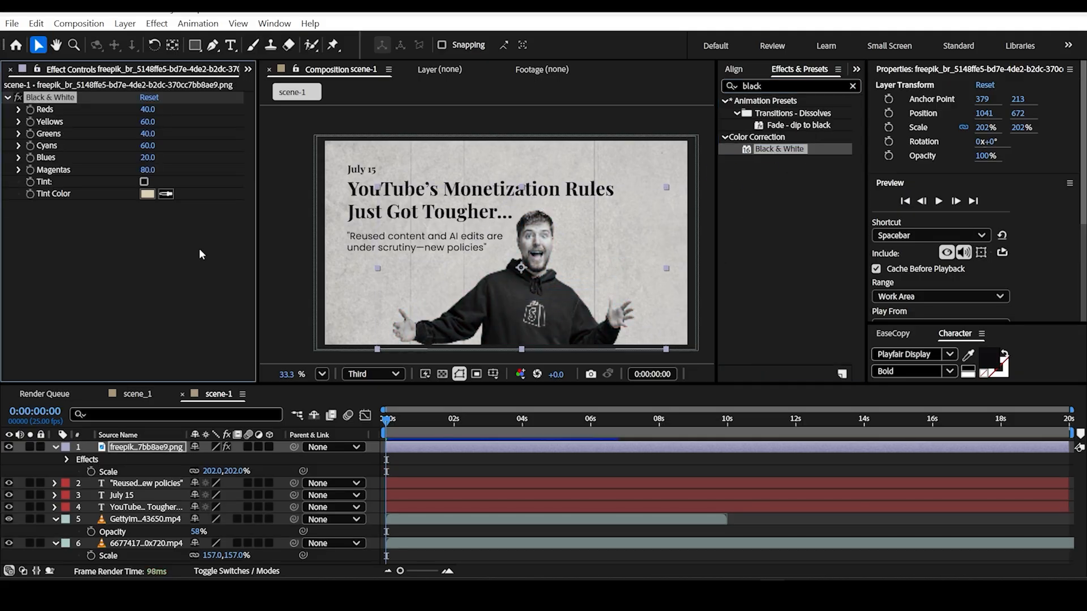
{"action": "left_click_drag", "start_coordinate": [148, 138], "coordinate": [149, 114]}
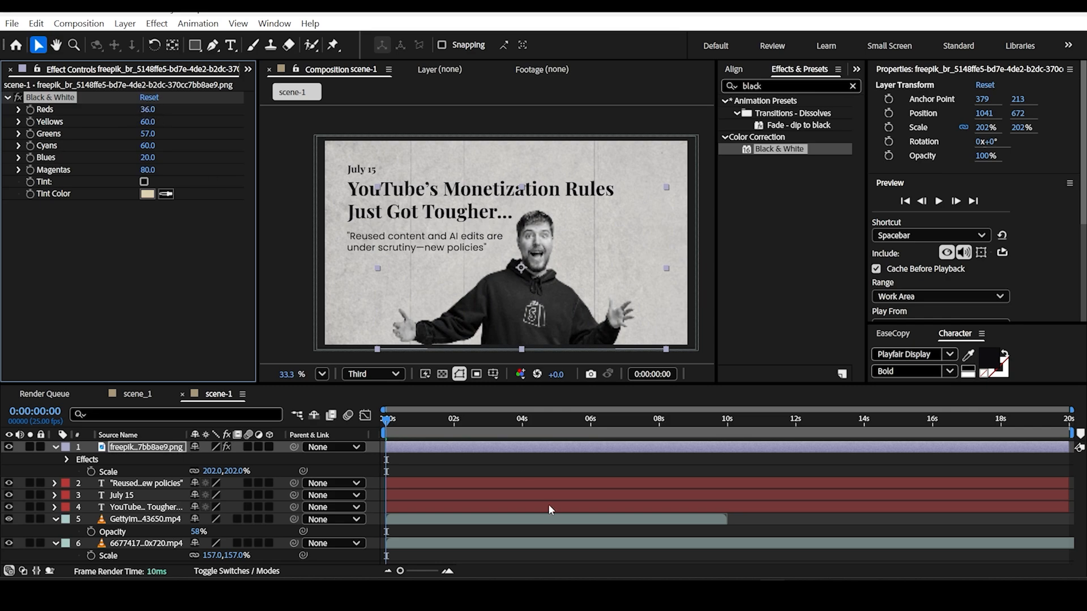
Step: Preview the scene from the start to 2 seconds and shift the cutout image slightly right to position 1083, 669
{"action": "mouse_move", "coordinate": [389, 423]}
{"action": "left_mouse_down"}
{"action": "mouse_move", "coordinate": [424, 424]}
{"action": "mouse_move", "coordinate": [385, 424]}
{"action": "left_mouse_up"}
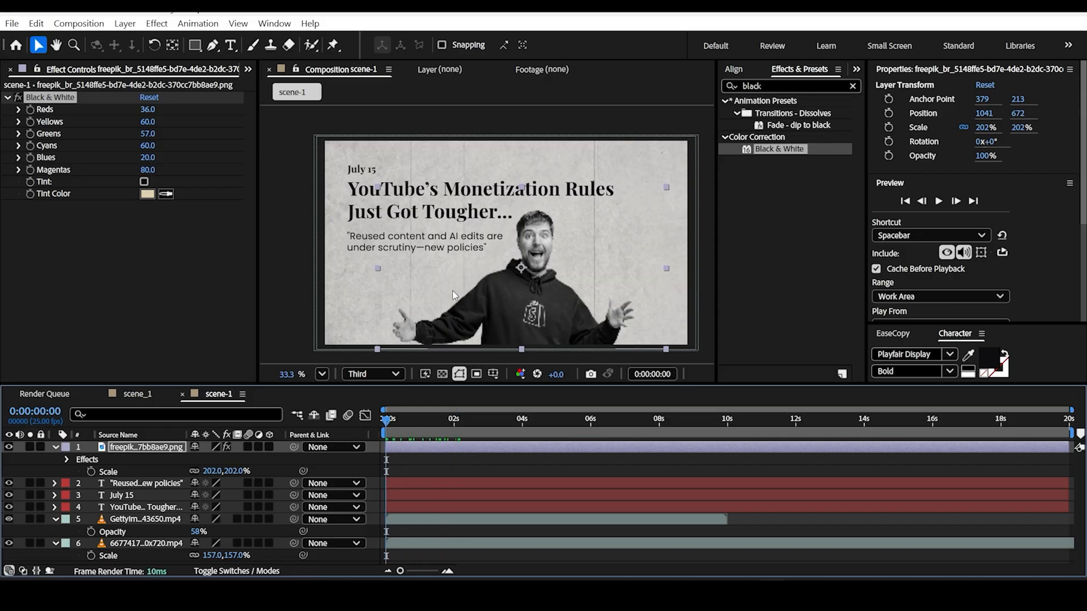
{"action": "key", "text": "space"}
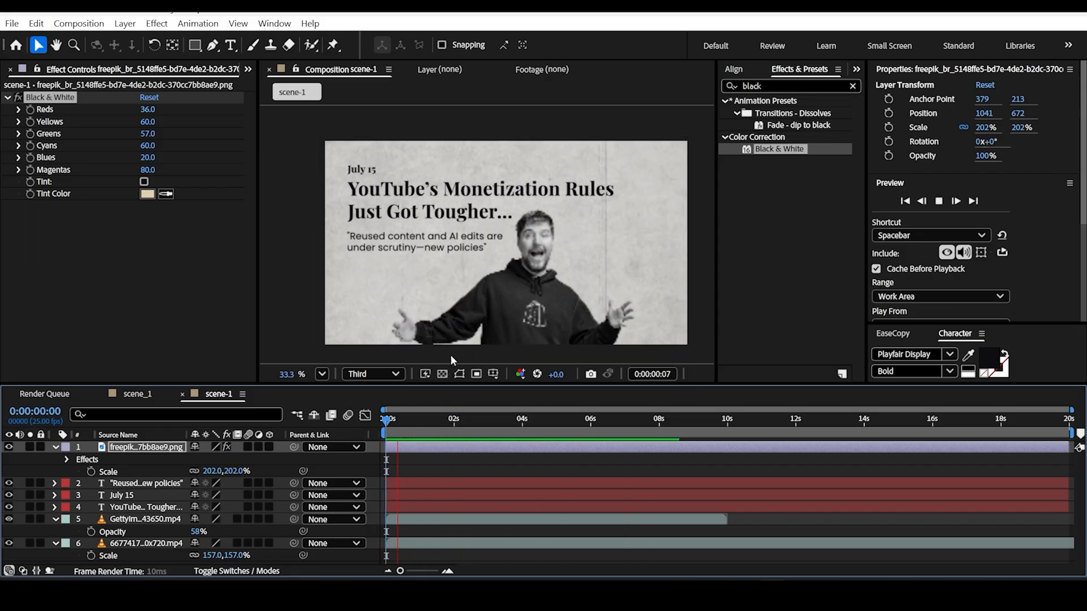
{"action": "key", "text": "space"}
{"action": "left_click_drag", "start_coordinate": [550, 325], "coordinate": [556, 323]}
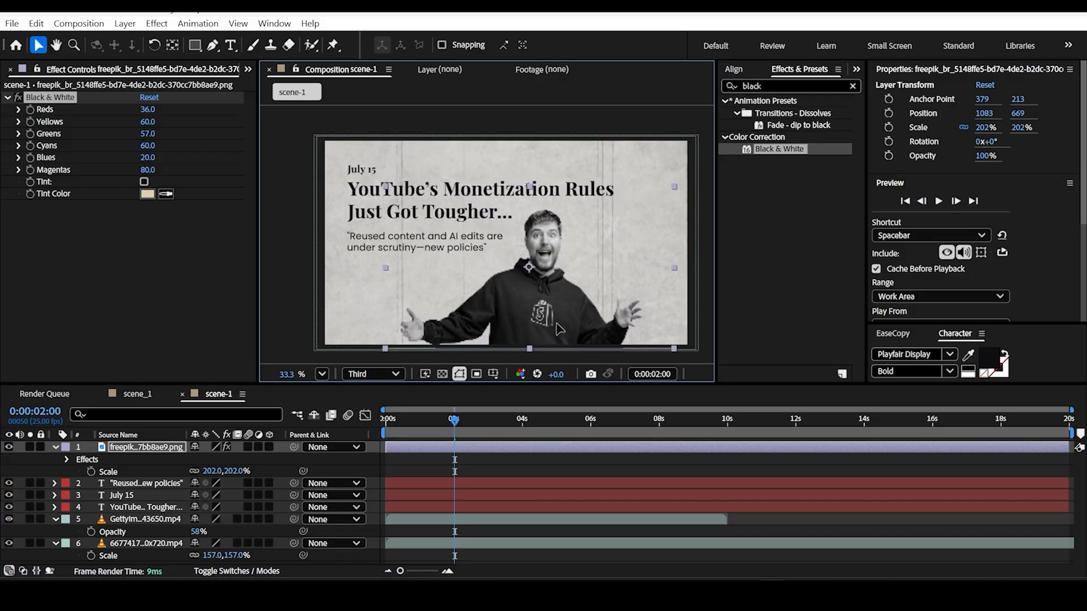
Step: Keyframe the cutout's Position at 1083, 669 at 2 seconds and 1083, 1388 at the start so it rises into frame
{"action": "left_click_drag", "start_coordinate": [452, 426], "coordinate": [353, 432]}
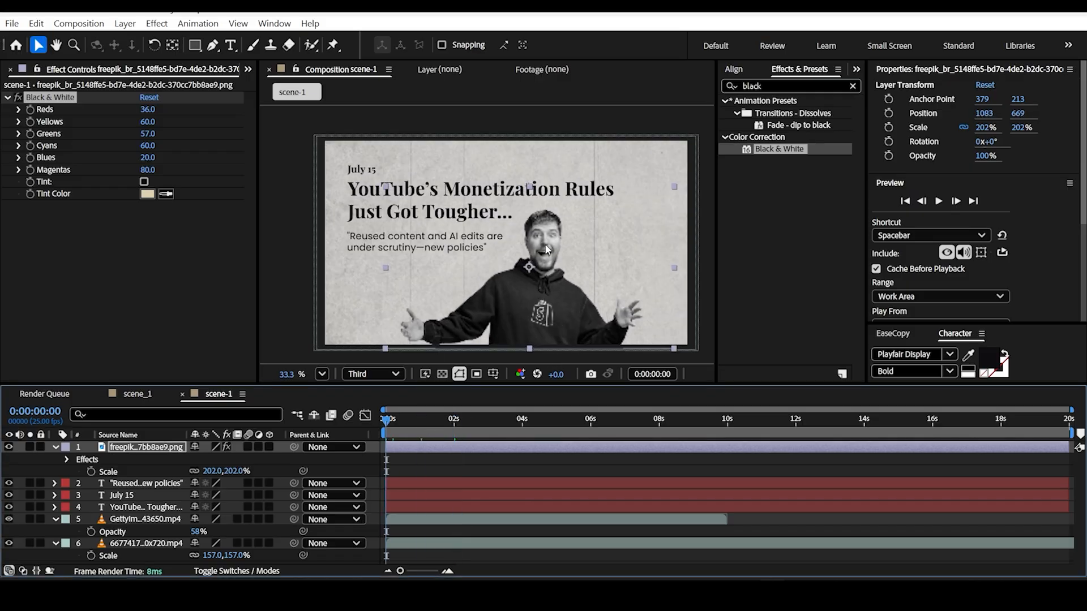
{"action": "left_click", "coordinate": [129, 446]}
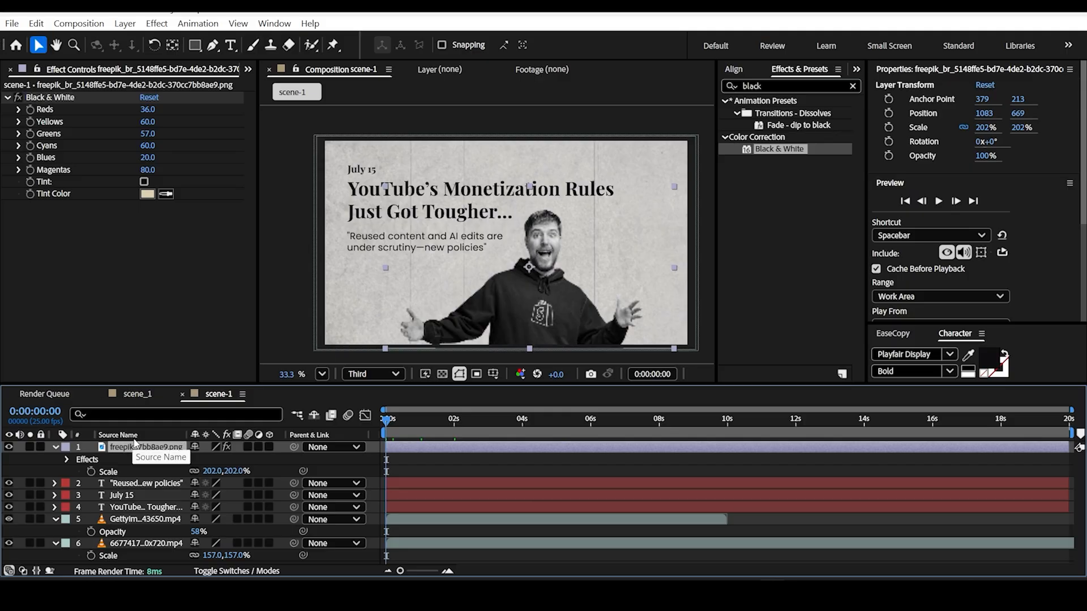
{"action": "key", "text": "p"}
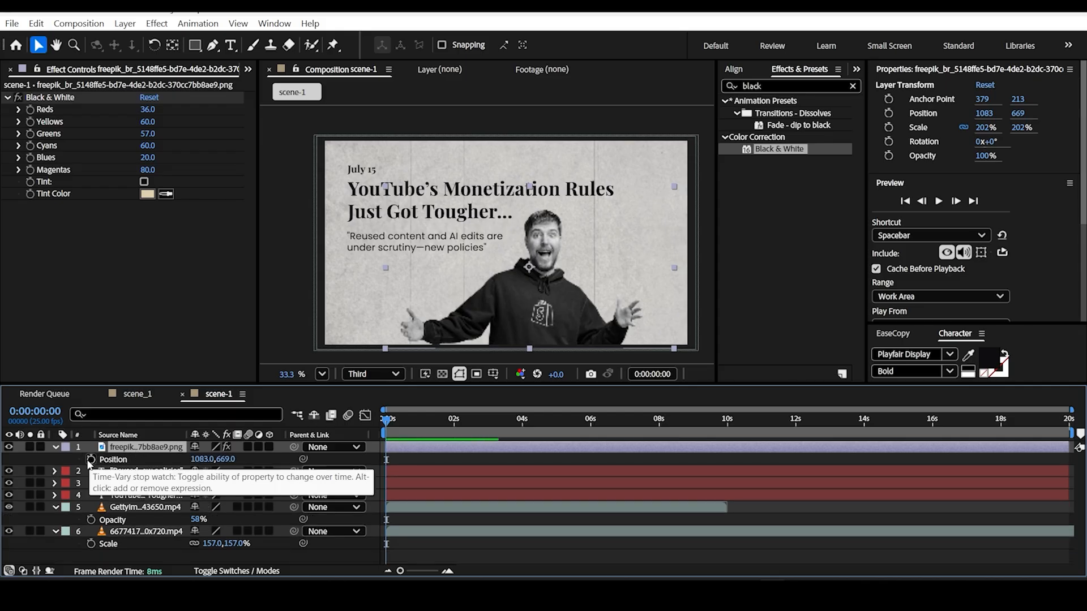
{"action": "left_click_drag", "start_coordinate": [391, 422], "coordinate": [456, 456]}
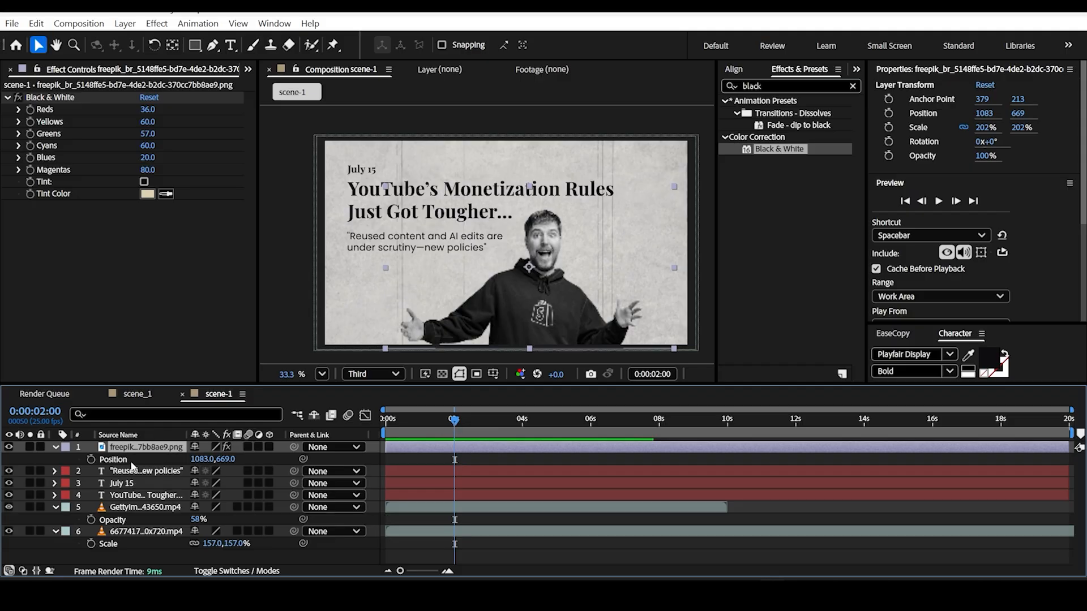
{"action": "left_click", "coordinate": [90, 459]}
{"action": "left_click_drag", "start_coordinate": [455, 423], "coordinate": [363, 439]}
{"action": "left_click_drag", "start_coordinate": [217, 461], "coordinate": [490, 451]}
Step: Shift both cutout Position keyframes down together, to 1083, 1475 at the start and 1083, 756 at 2 seconds
{"action": "left_click", "coordinate": [456, 458]}
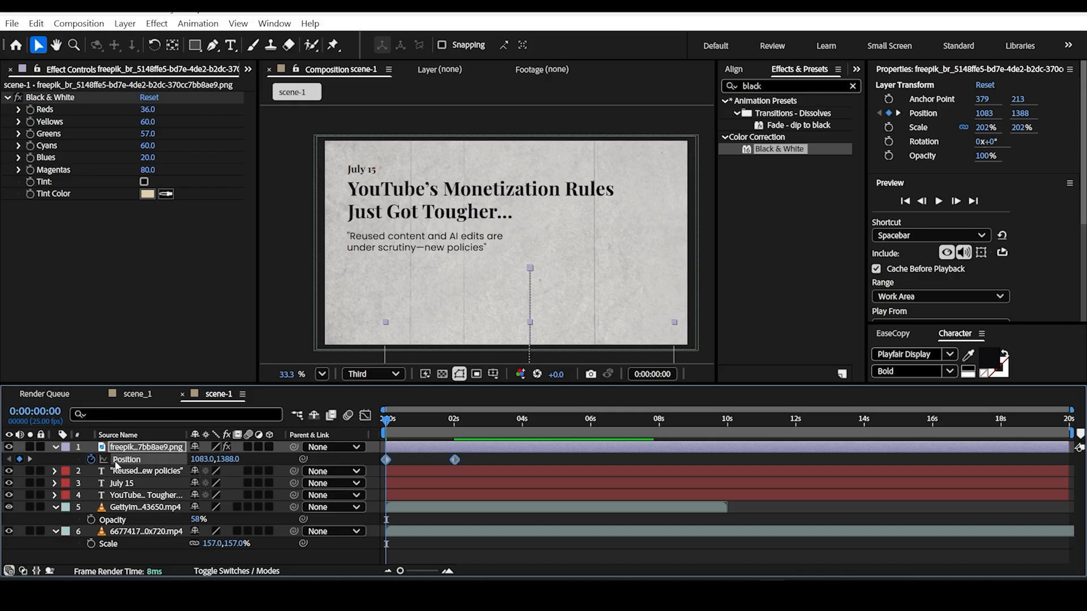
{"action": "left_click_drag", "start_coordinate": [387, 421], "coordinate": [275, 457]}
{"action": "left_click_drag", "start_coordinate": [231, 461], "coordinate": [295, 449]}
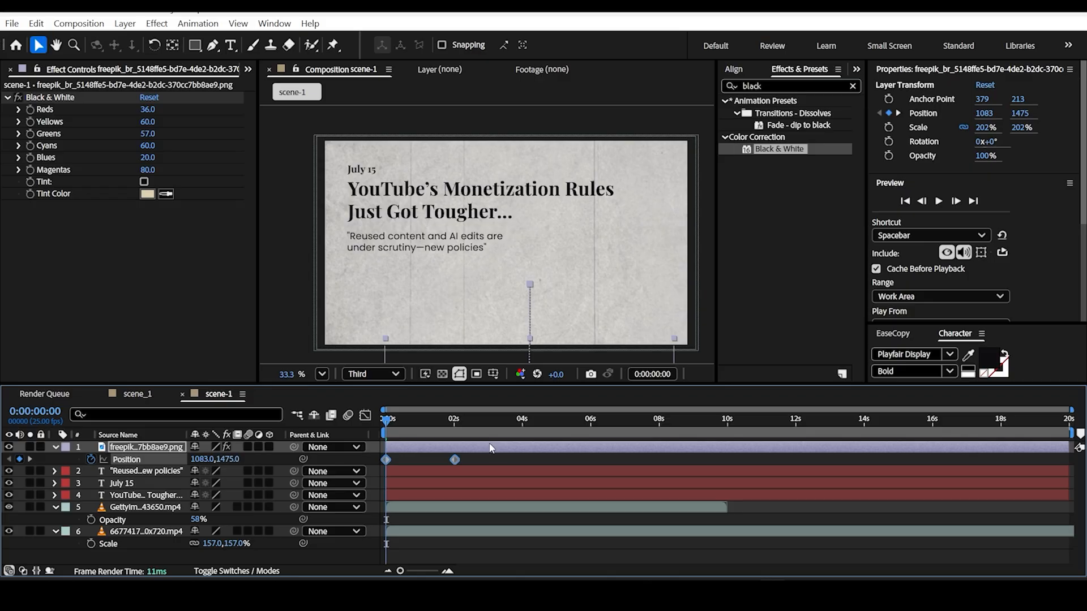
Step: Apply Easy Ease to both Position keyframes of the cutout
{"action": "left_click", "coordinate": [479, 458]}
{"action": "left_click_drag", "start_coordinate": [475, 460], "coordinate": [383, 465]}
{"action": "key", "text": "F9"}
Step: Shape the cutout's Position speed graph so the motion peaks right after the start and slows gradually toward 2 seconds
{"action": "left_click", "coordinate": [364, 417]}
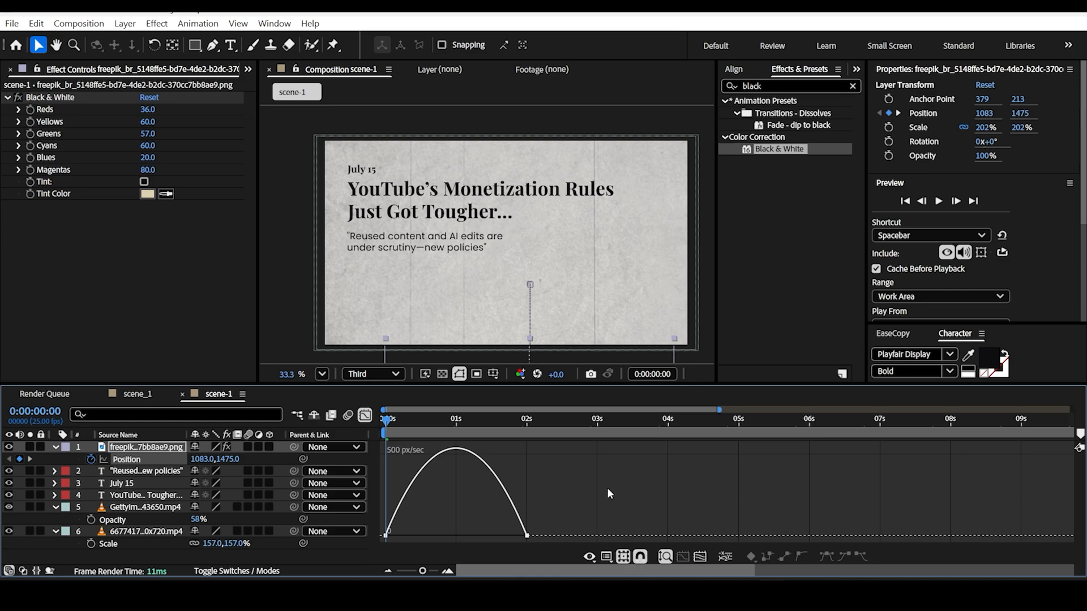
{"action": "left_click_drag", "start_coordinate": [608, 487], "coordinate": [373, 552]}
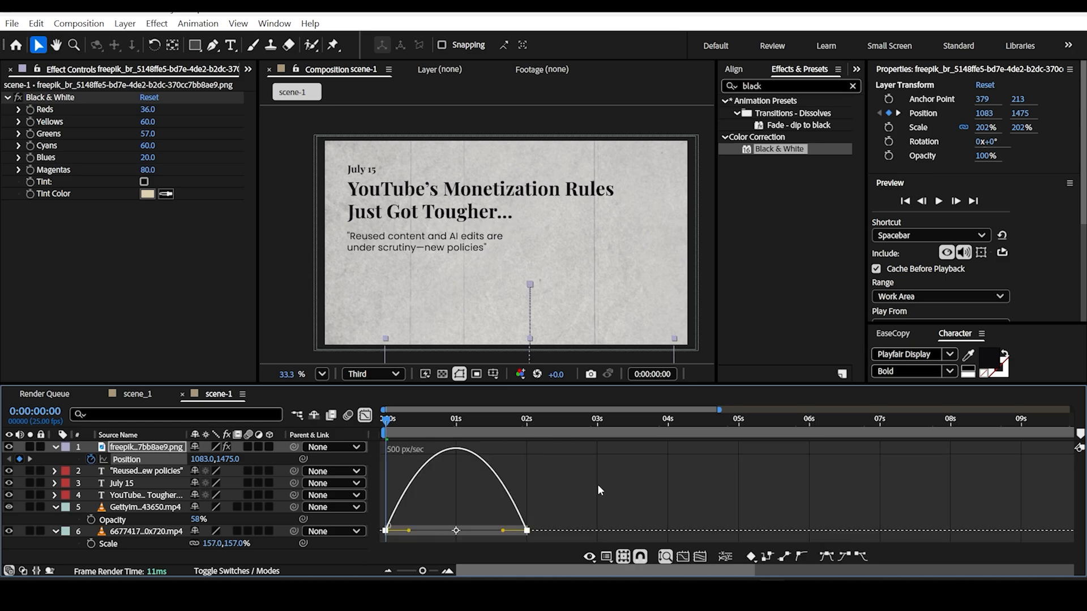
{"action": "right_click", "coordinate": [656, 484]}
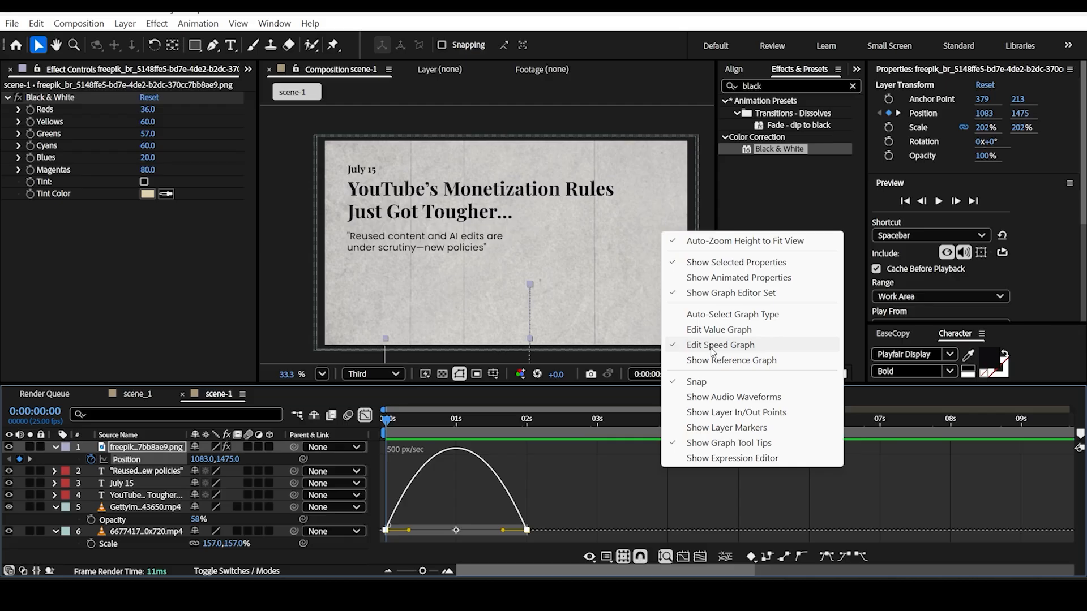
{"action": "left_click", "coordinate": [711, 346]}
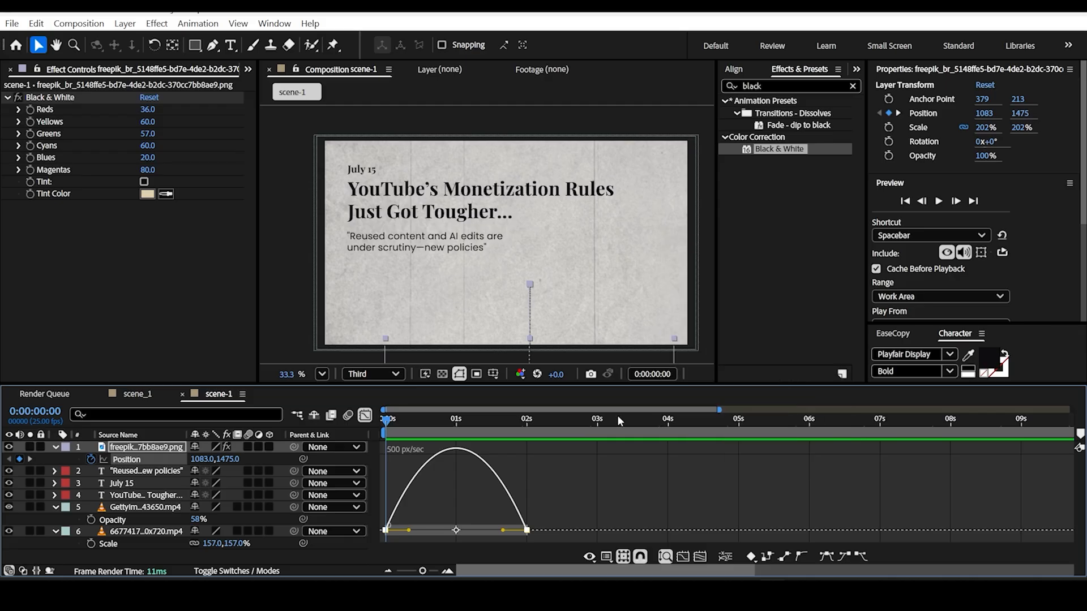
{"action": "left_click_drag", "start_coordinate": [409, 530], "coordinate": [396, 532]}
{"action": "left_click_drag", "start_coordinate": [502, 531], "coordinate": [393, 535]}
Step: Preview the cutout's eased rise over the first 2 seconds and return to the layer timeline
{"action": "key", "text": "space"}
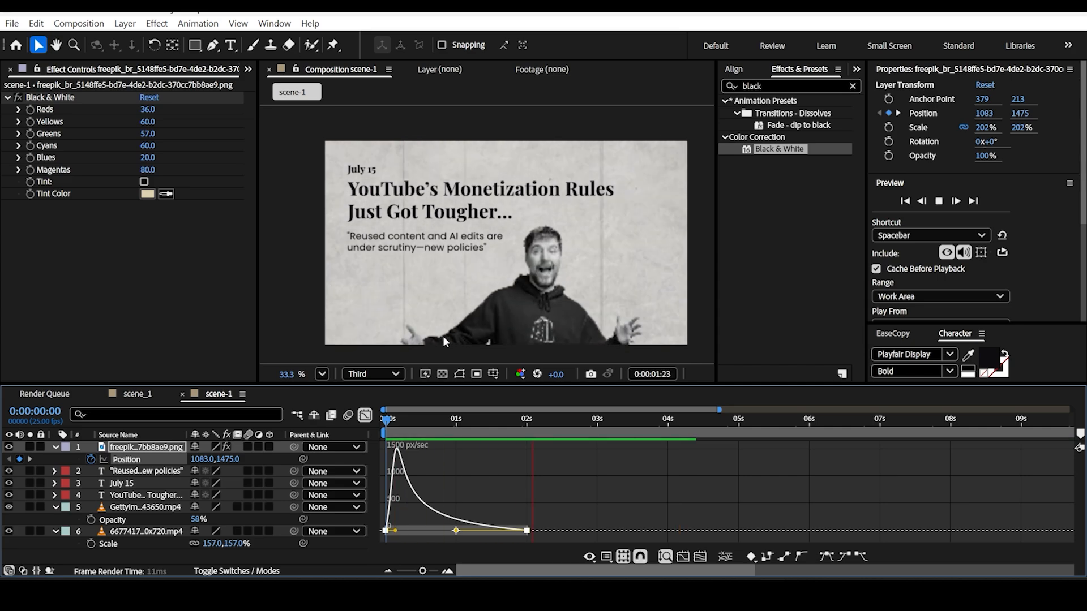
{"action": "key", "text": "space"}
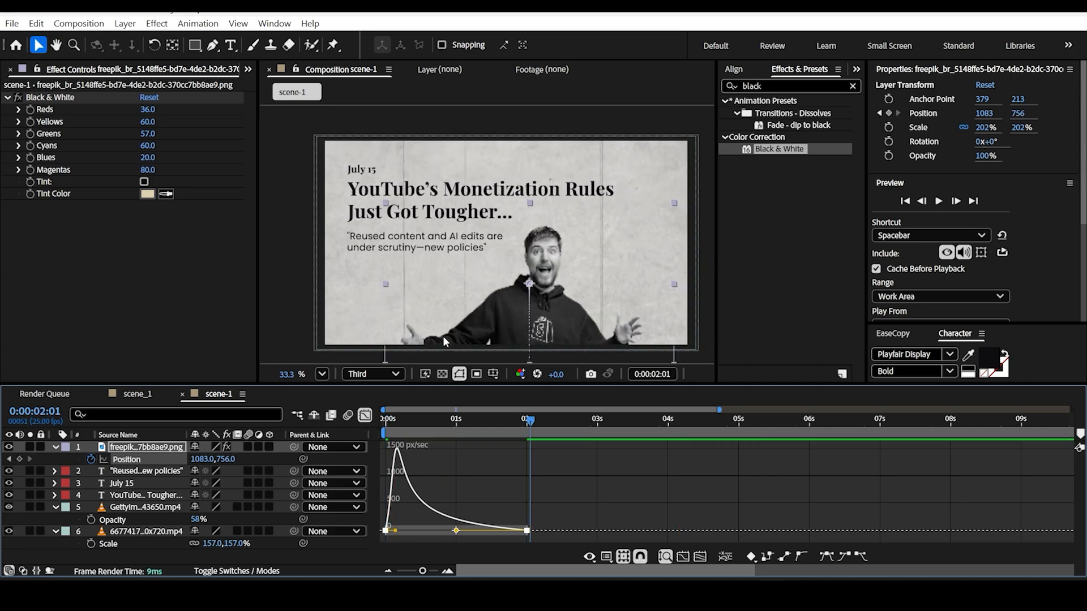
{"action": "left_click", "coordinate": [366, 416]}
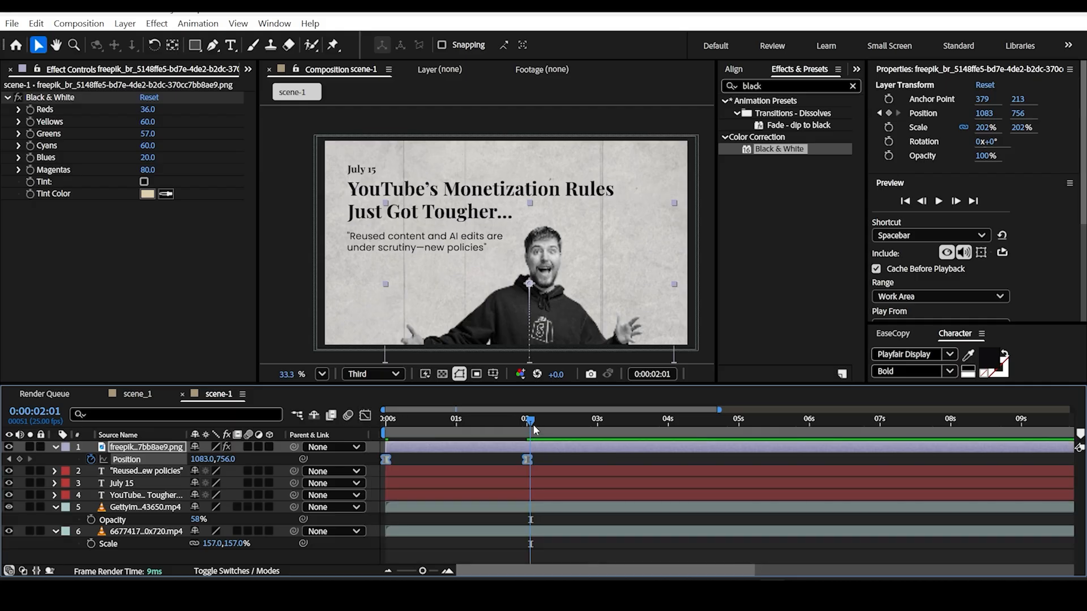
{"action": "key", "text": "space"}
{"action": "key", "text": "k"}
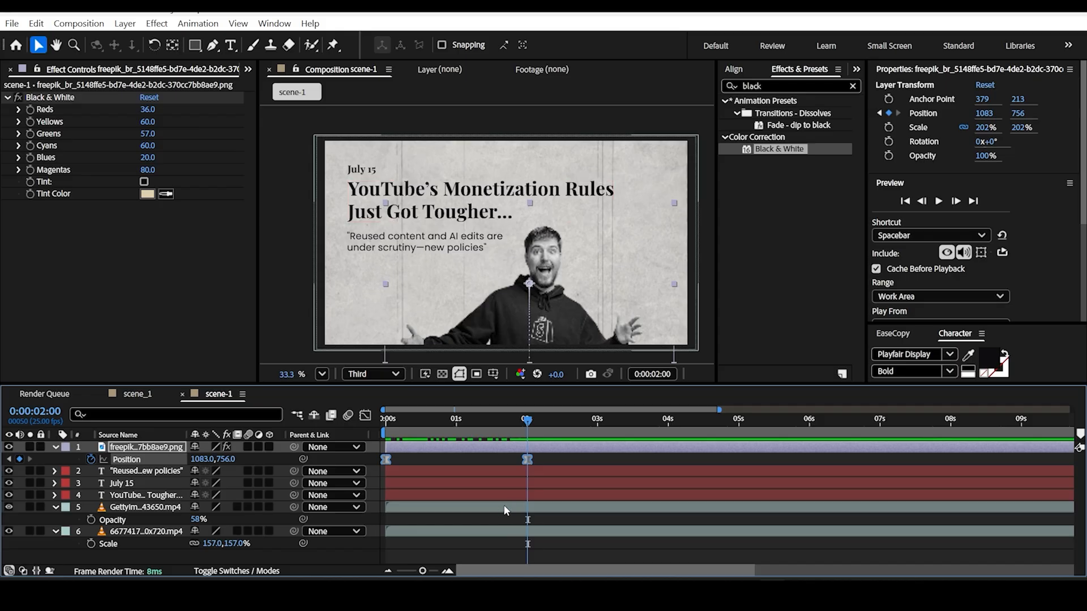
{"action": "left_click_drag", "start_coordinate": [527, 422], "coordinate": [393, 421]}
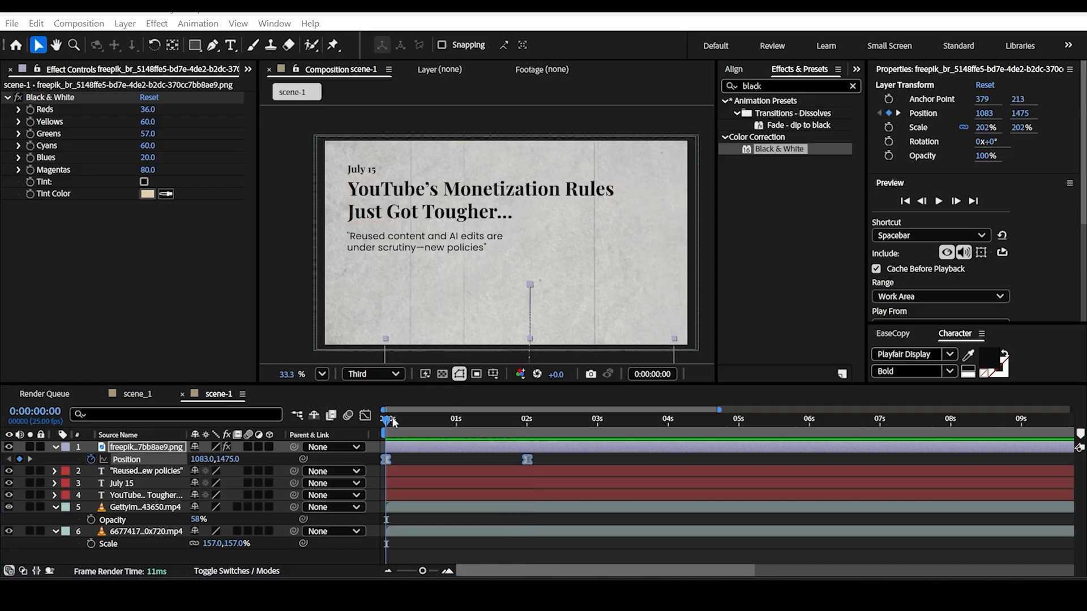
Step: Apply the Fade Up Words text preset to the headline, starting at 1 second
{"action": "left_click_drag", "start_coordinate": [396, 422], "coordinate": [459, 460]}
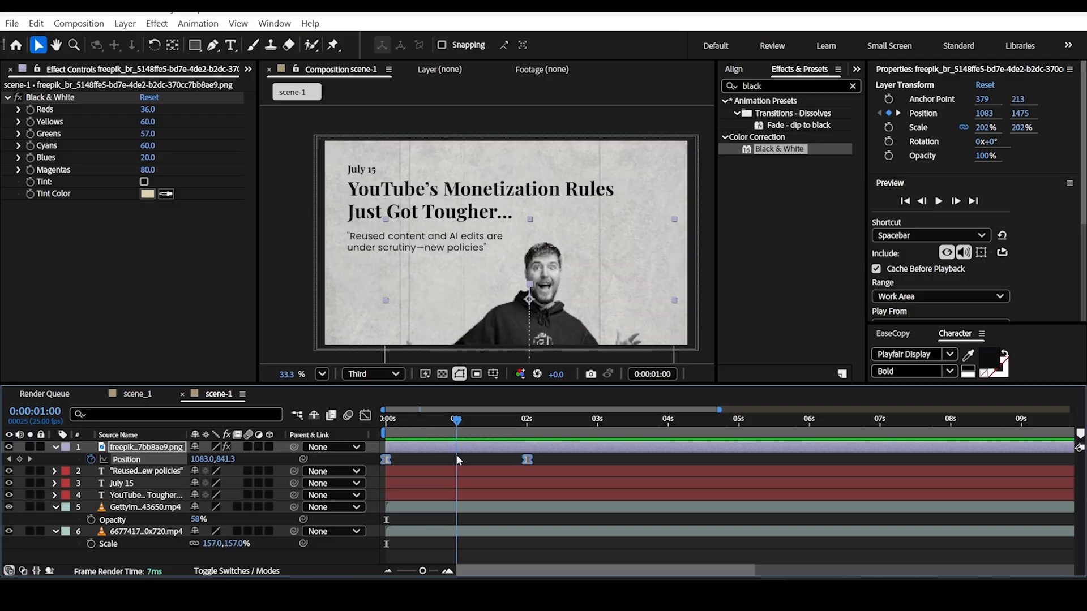
{"action": "left_click", "coordinate": [442, 205]}
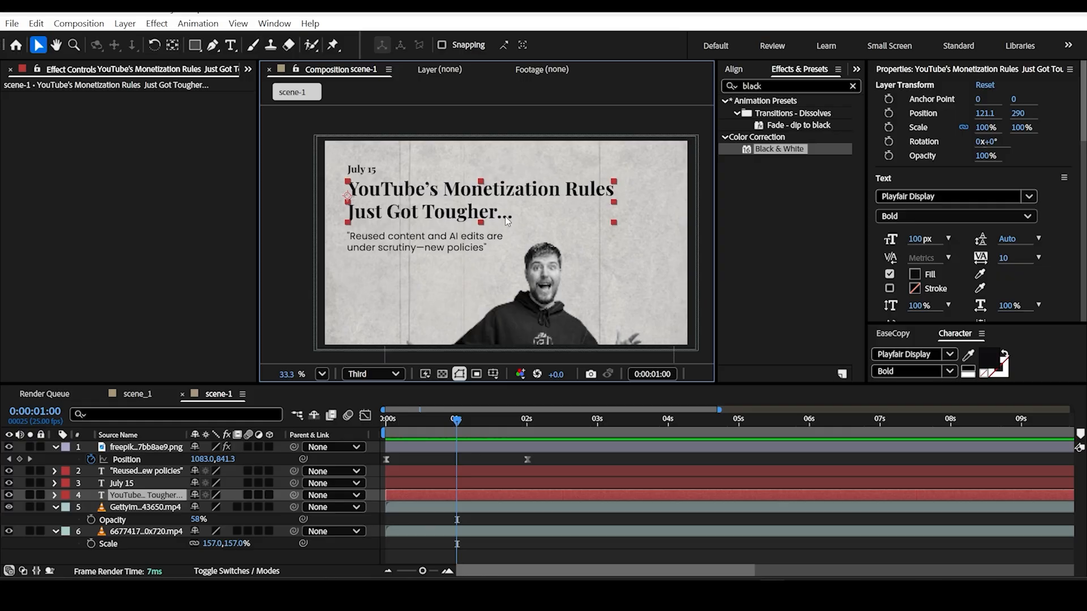
{"action": "left_click", "coordinate": [814, 87]}
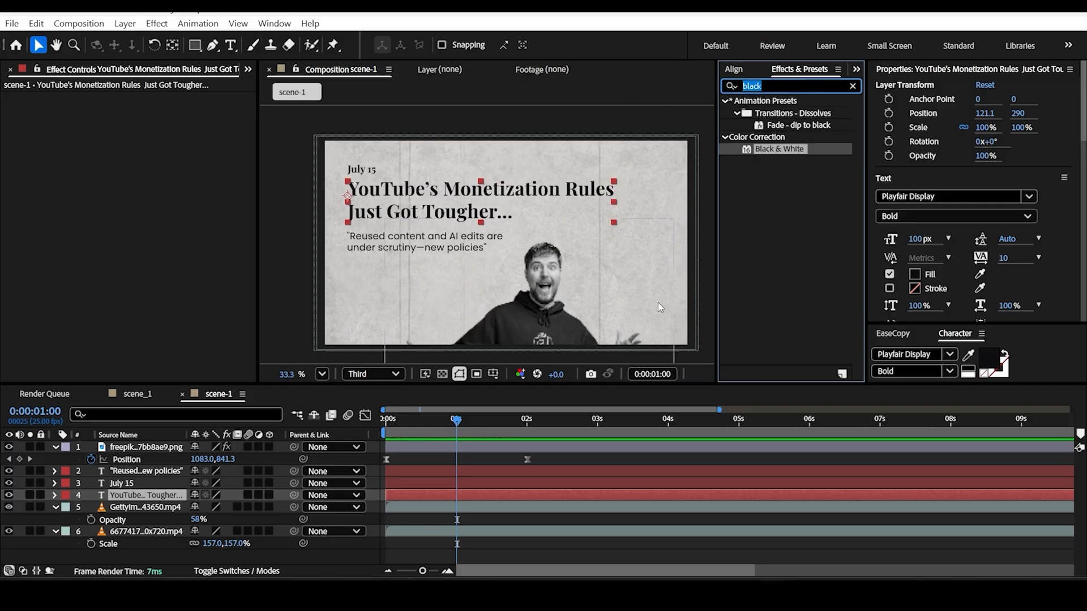
{"action": "key", "text": "BackSpace"}
{"action": "type", "text": "fade"}
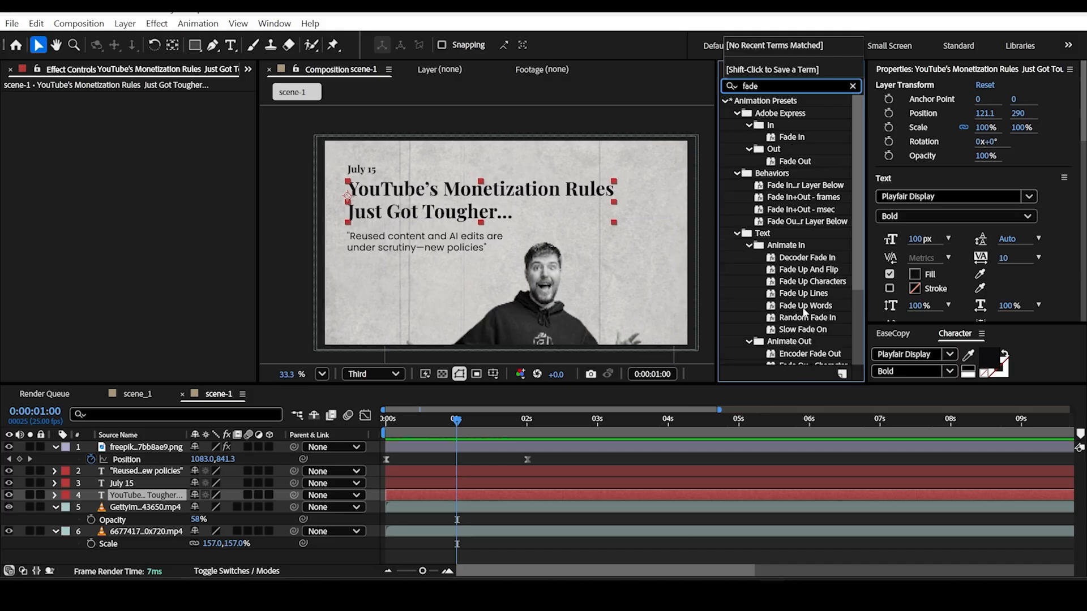
{"action": "left_click_drag", "start_coordinate": [809, 304], "coordinate": [379, 198]}
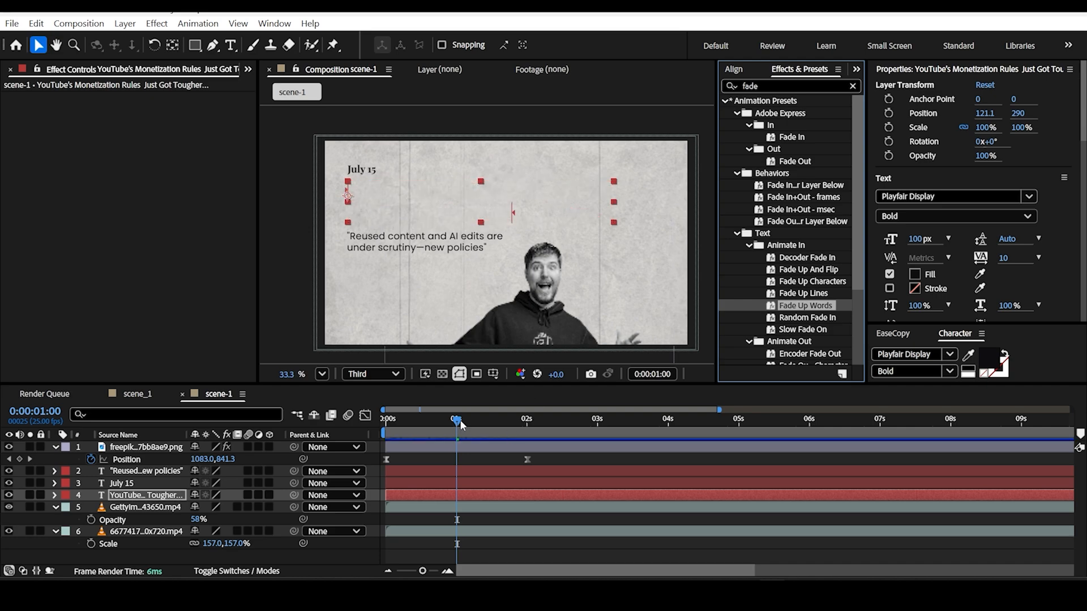
Step: Shorten the headline's fade by moving its last Range Selector Start keyframe to about 1:16, and Easy Ease both Start keyframes
{"action": "left_click_drag", "start_coordinate": [457, 422], "coordinate": [485, 431]}
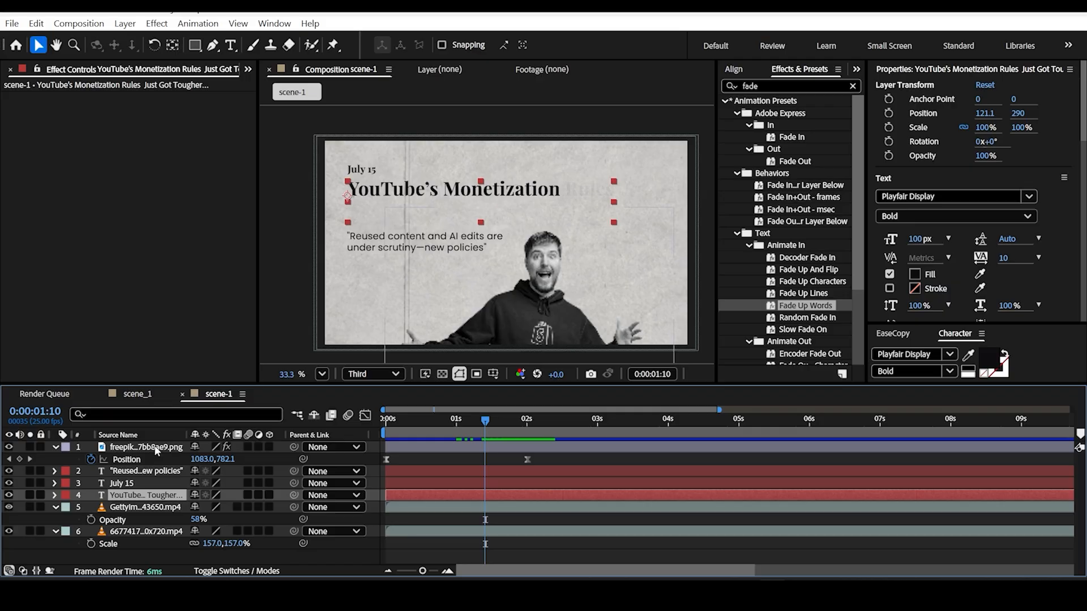
{"action": "key", "text": "u"}
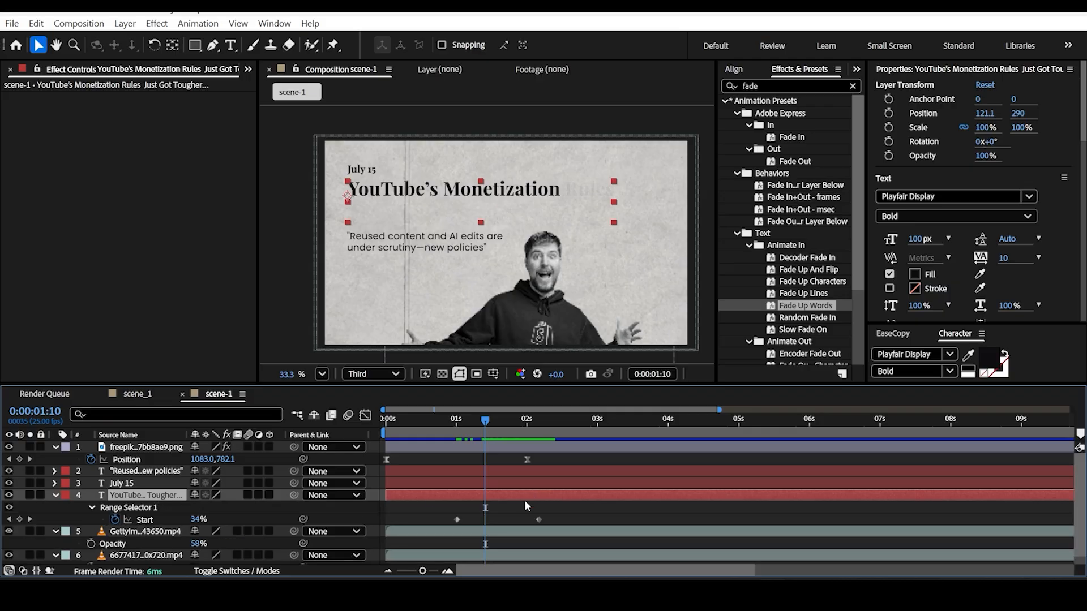
{"action": "left_click_drag", "start_coordinate": [552, 512], "coordinate": [436, 521]}
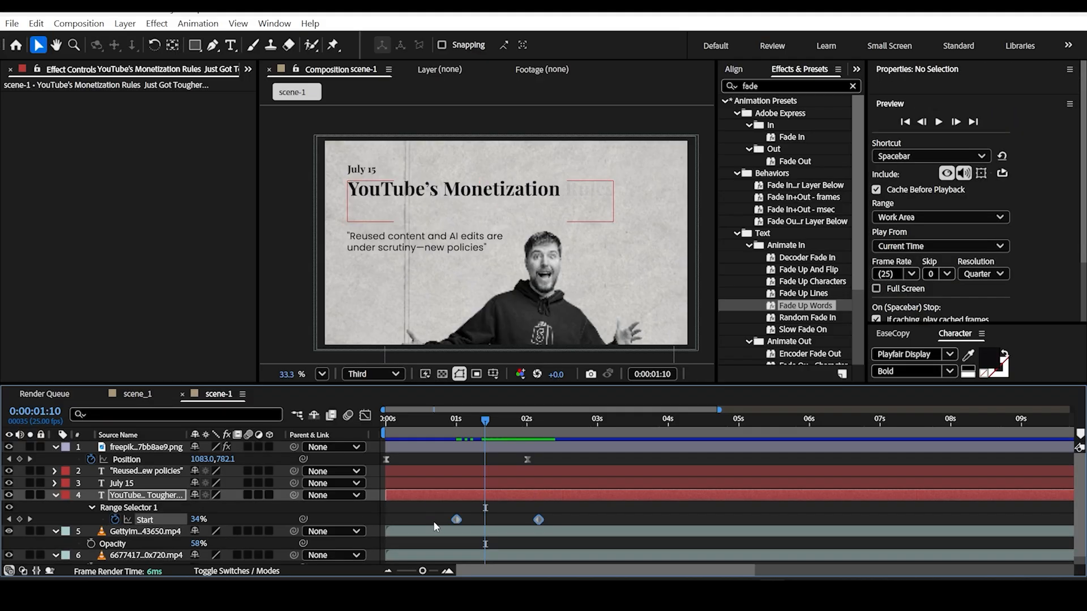
{"action": "left_click", "coordinate": [572, 516]}
{"action": "left_click_drag", "start_coordinate": [538, 520], "coordinate": [444, 520]}
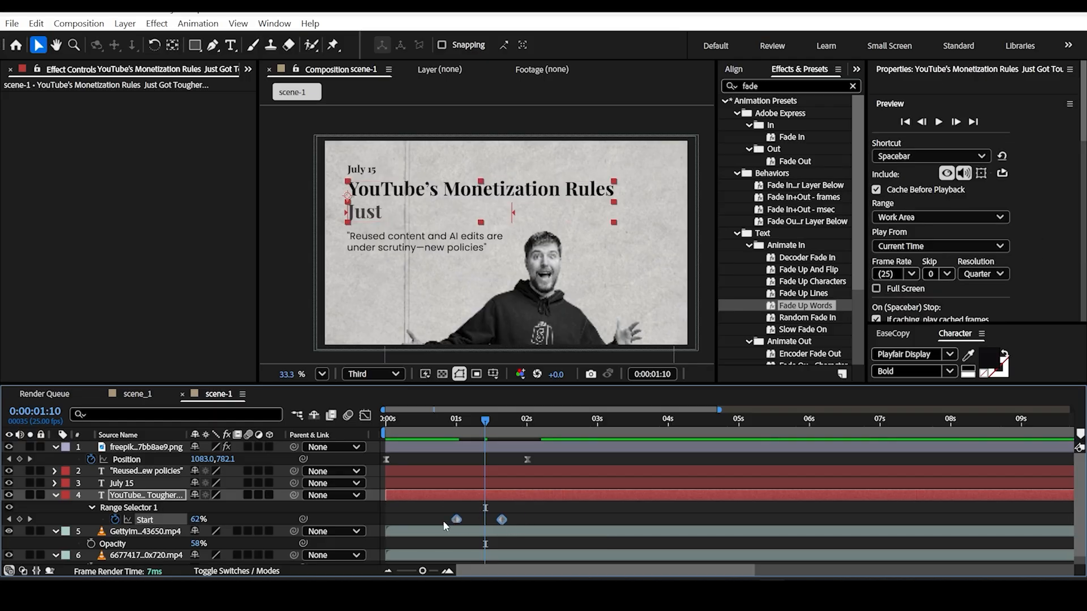
{"action": "key", "text": "F9"}
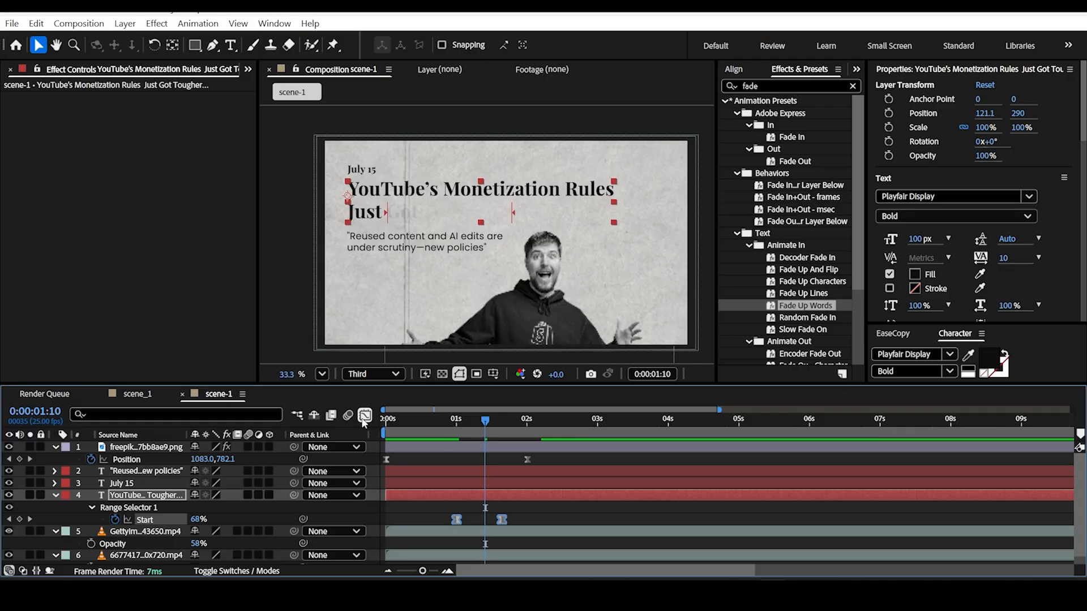
Step: Shape the headline fade's speed graph to peak early and slow toward the end, and preview it from 0:24
{"action": "left_click", "coordinate": [364, 416]}
{"action": "scroll", "coordinate": [476, 511], "scroll_direction": "up", "scroll_amount": 1}
{"action": "left_click_drag", "start_coordinate": [616, 509], "coordinate": [393, 551]}
{"action": "scroll", "coordinate": [497, 516], "scroll_direction": "up", "scroll_amount": 1}
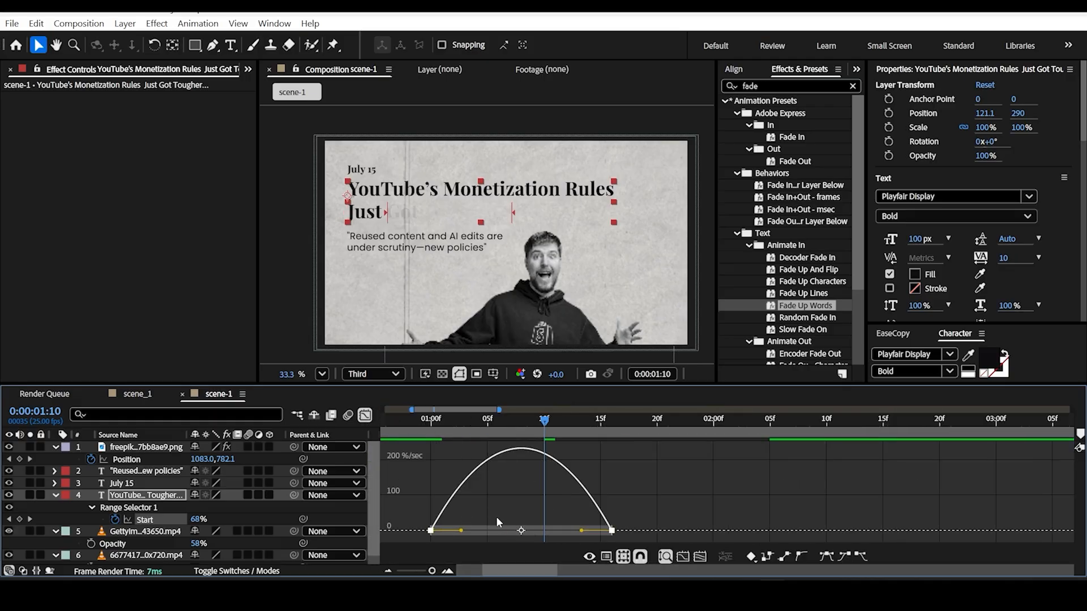
{"action": "left_click_drag", "start_coordinate": [461, 530], "coordinate": [445, 530]}
{"action": "left_click_drag", "start_coordinate": [582, 530], "coordinate": [520, 533]}
{"action": "left_click_drag", "start_coordinate": [545, 424], "coordinate": [424, 445]}
{"action": "key", "text": "space"}
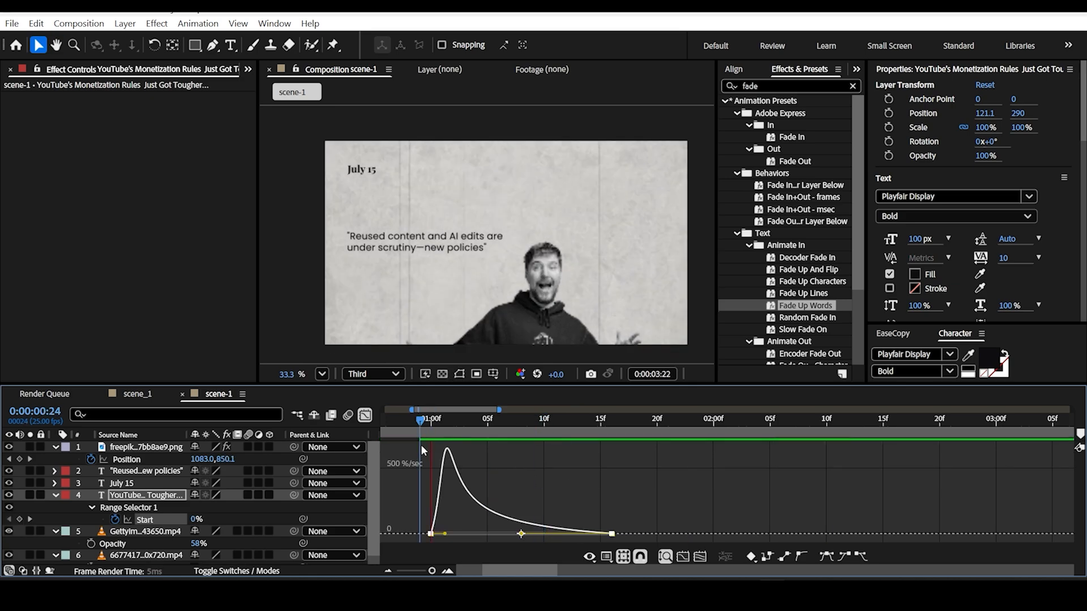
{"action": "key", "text": "space"}
{"action": "scroll", "coordinate": [469, 424], "scroll_direction": "up", "scroll_amount": 3}
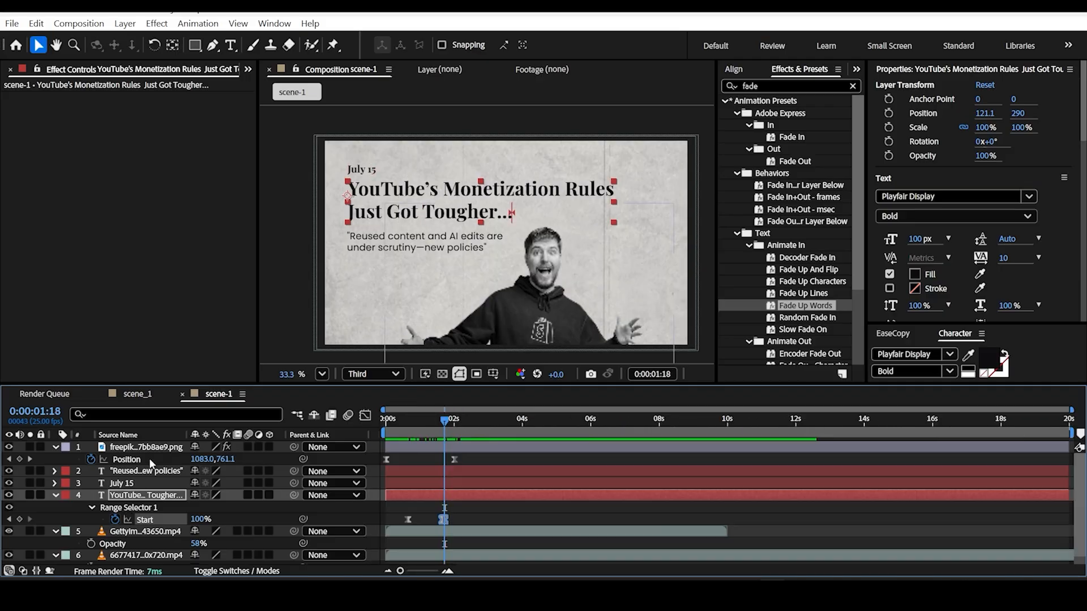
Step: Send the quote text layer one level back, below the July 15 layer
{"action": "left_click", "coordinate": [459, 238]}
{"action": "key", "text": "ctrl+["}
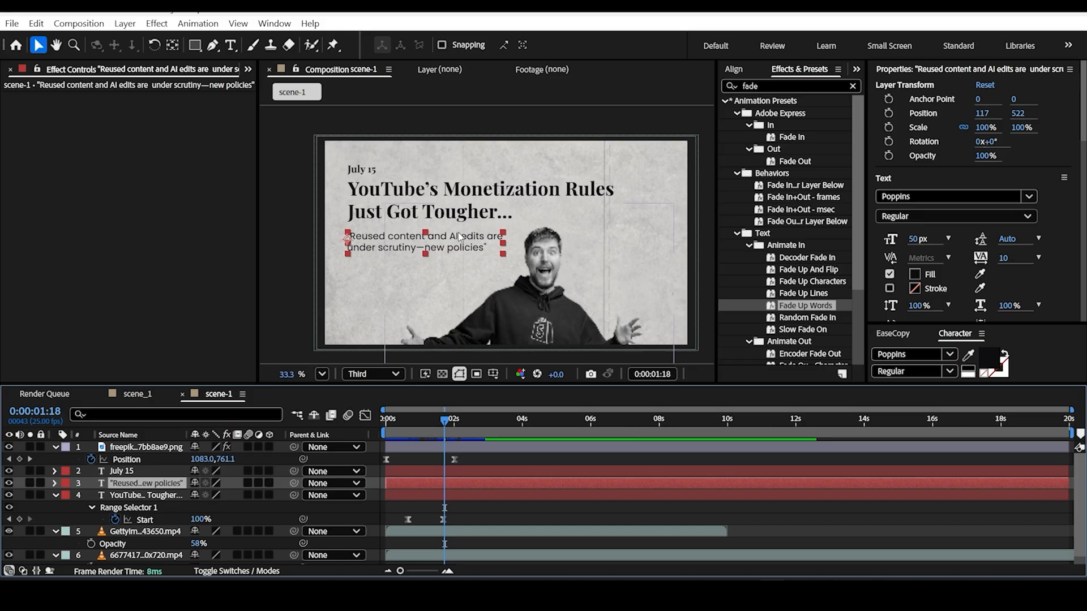
{"action": "scroll", "coordinate": [460, 237], "scroll_direction": "up", "scroll_amount": 1}
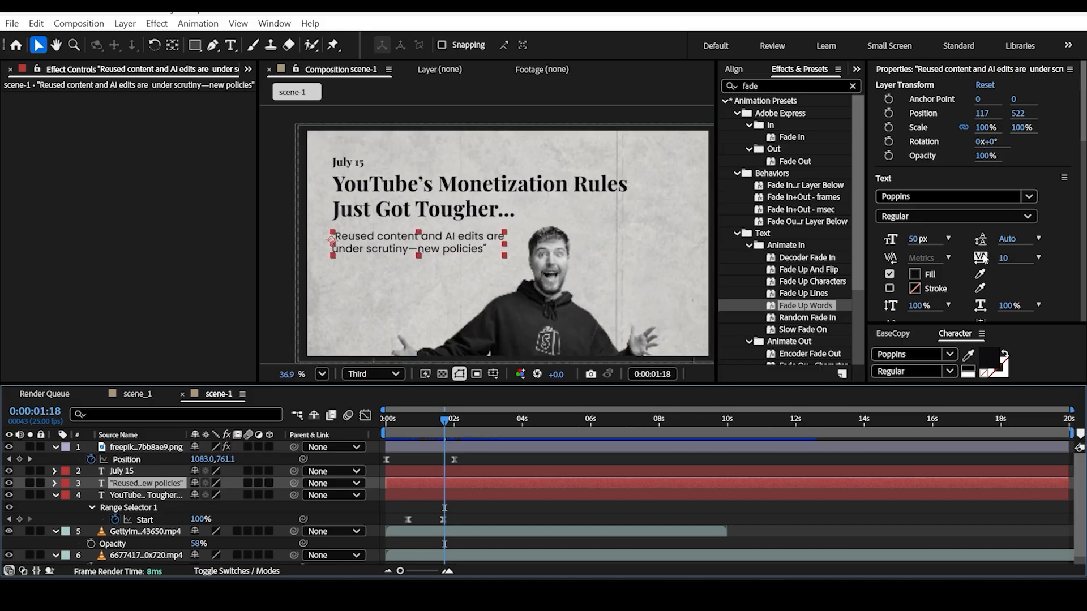
Step: Apply the Fade Up Words preset to the quote text, starting at 1:09
{"action": "left_click_drag", "start_coordinate": [825, 310], "coordinate": [388, 238]}
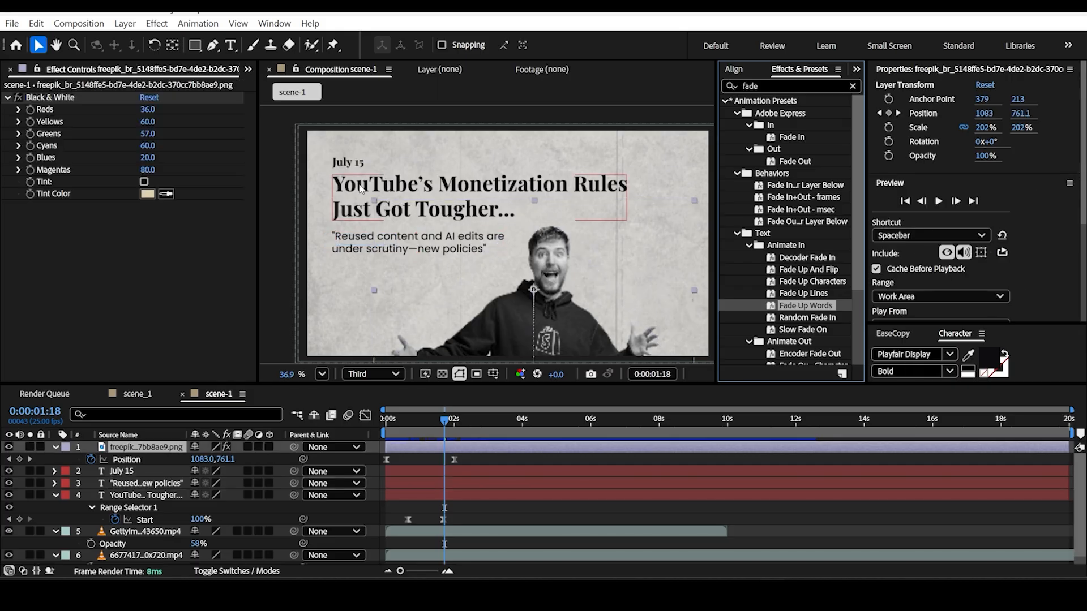
{"action": "left_click_drag", "start_coordinate": [447, 420], "coordinate": [434, 438]}
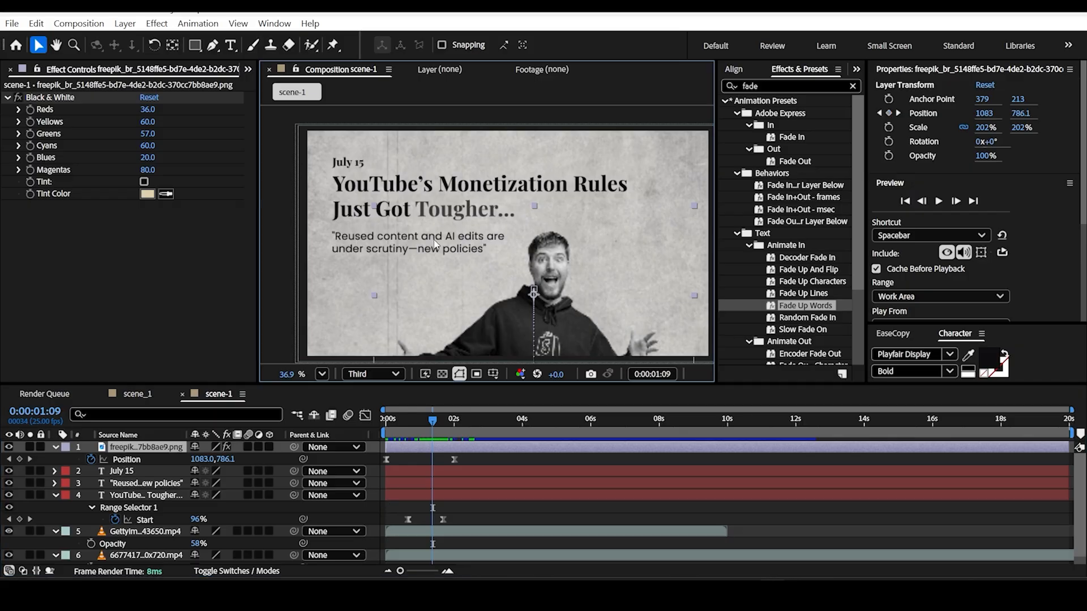
{"action": "left_click", "coordinate": [137, 485]}
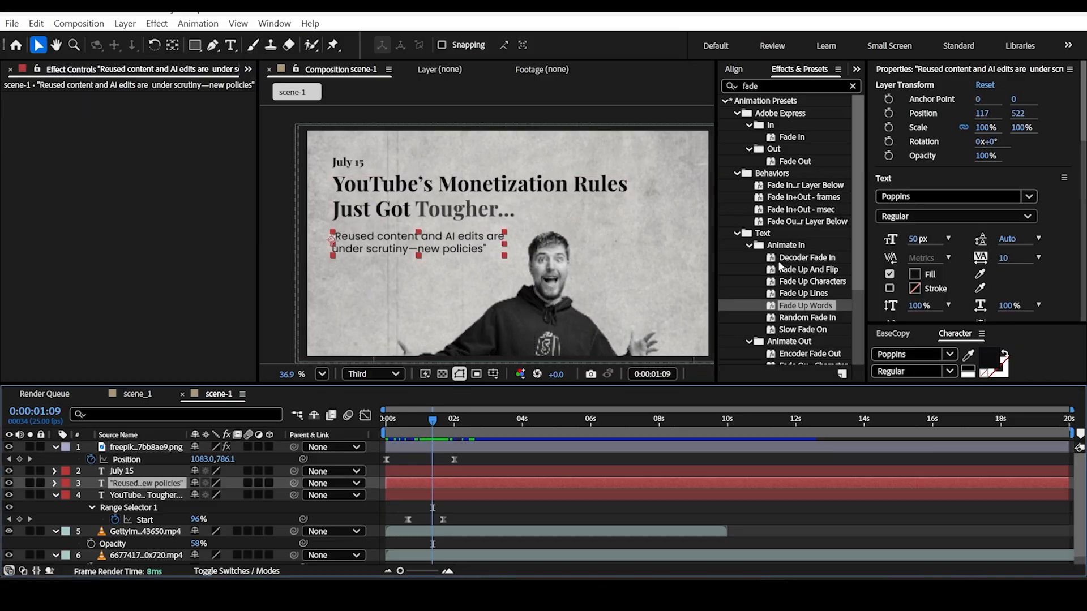
{"action": "left_click_drag", "start_coordinate": [805, 308], "coordinate": [369, 247]}
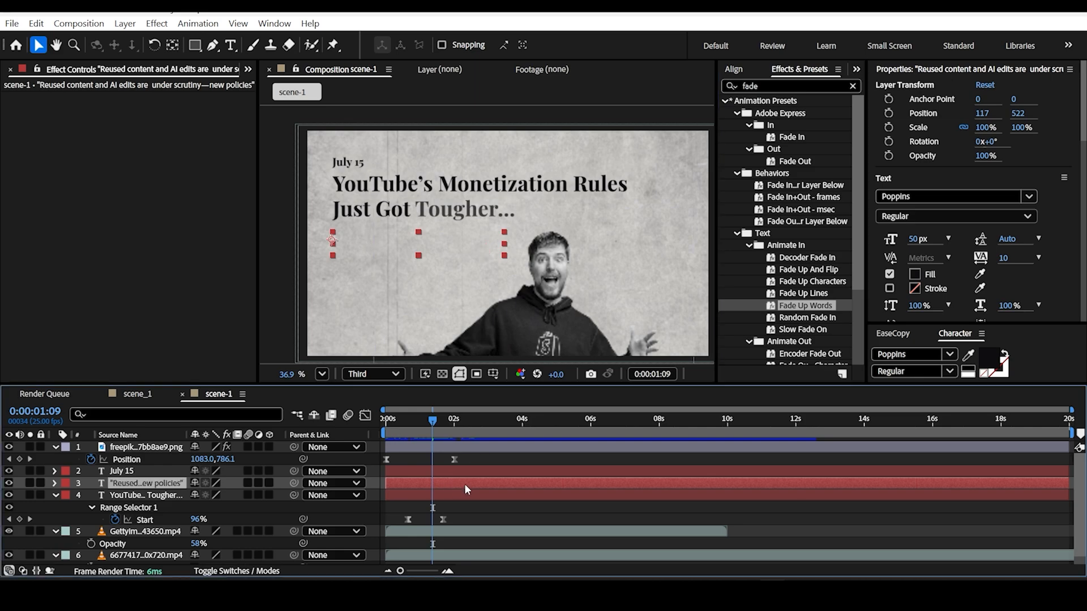
Step: Reveal the quote text's Range Selector Start keyframes and Easy Ease both of them
{"action": "key", "text": "u"}
{"action": "left_click_drag", "start_coordinate": [479, 500], "coordinate": [415, 510]}
{"action": "key", "text": "F9"}
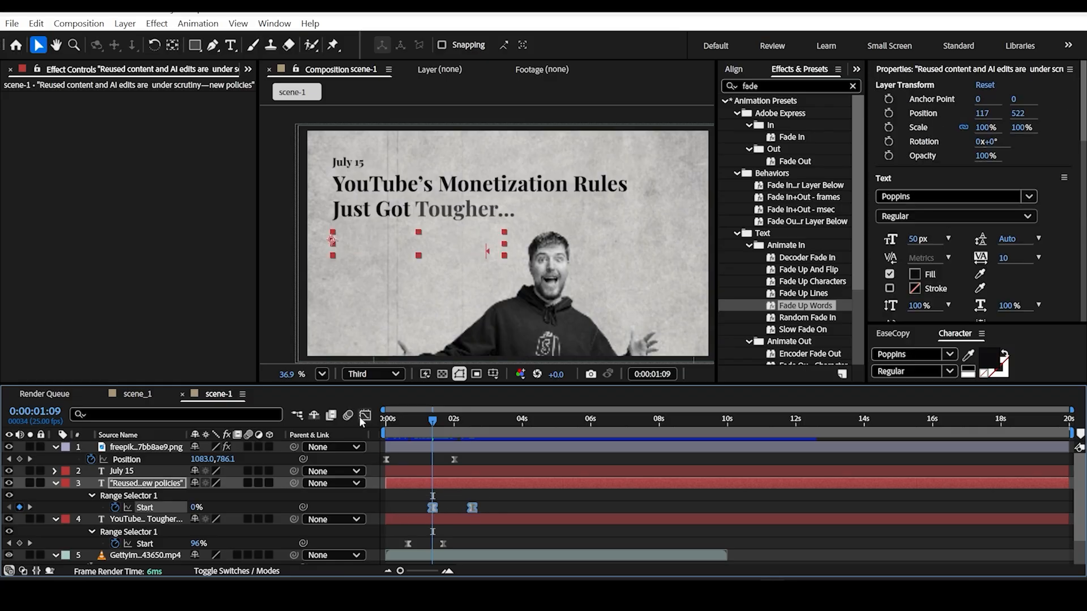
Step: Shape the quote fade's speed graph to peak early and slow toward the end, and preview it from 1:09
{"action": "left_click", "coordinate": [365, 416]}
{"action": "scroll", "coordinate": [445, 538], "scroll_direction": "up", "scroll_amount": 5}
{"action": "left_click_drag", "start_coordinate": [401, 560], "coordinate": [399, 560]}
{"action": "left_click_drag", "start_coordinate": [476, 533], "coordinate": [459, 534]}
{"action": "left_click_drag", "start_coordinate": [581, 533], "coordinate": [526, 532]}
{"action": "key", "text": "space"}
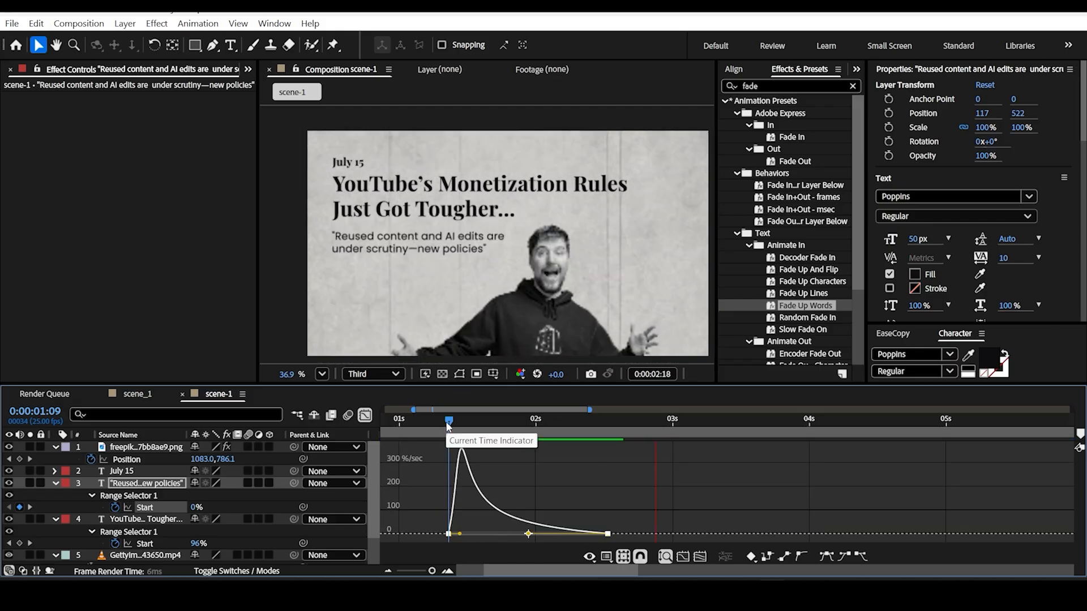
{"action": "key", "text": "space"}
Step: Return to the keyframe view and preview the whole scene from 0:00
{"action": "left_click", "coordinate": [365, 416]}
{"action": "scroll", "coordinate": [453, 433], "scroll_direction": "down", "scroll_amount": 5}
{"action": "left_click_drag", "start_coordinate": [459, 421], "coordinate": [389, 422]}
{"action": "key", "text": "space"}
{"action": "key", "text": "space"}
{"action": "scroll", "coordinate": [380, 320], "scroll_direction": "down", "scroll_amount": 1}
{"action": "key", "text": "space"}
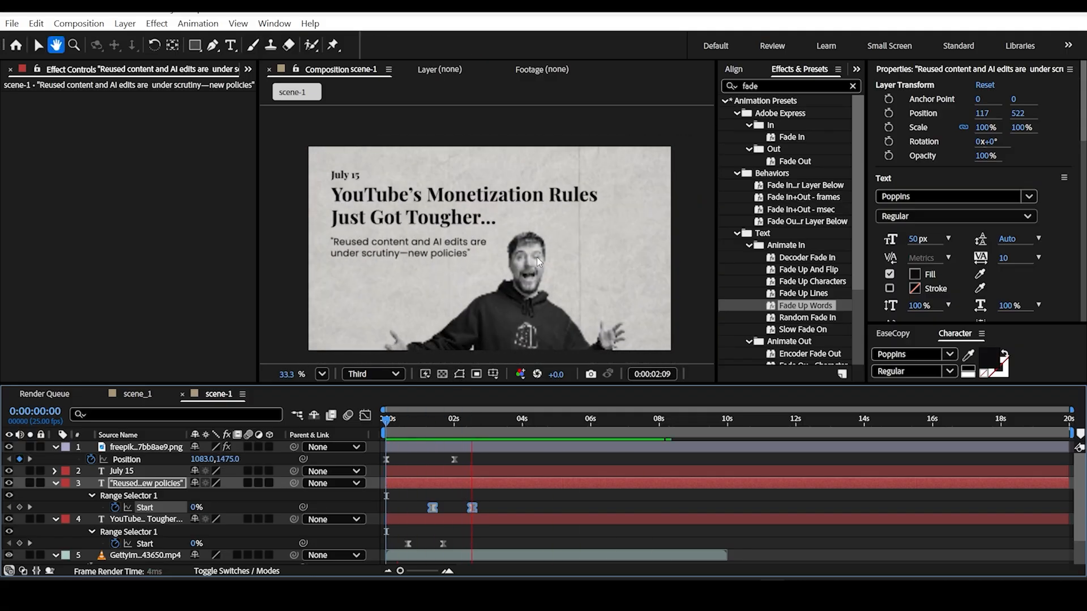
{"action": "key", "text": "space"}
Step: Try shifting both of the quote's Start keyframes slightly earlier and preview from 0:12
{"action": "left_click_drag", "start_coordinate": [436, 506], "coordinate": [427, 506]}
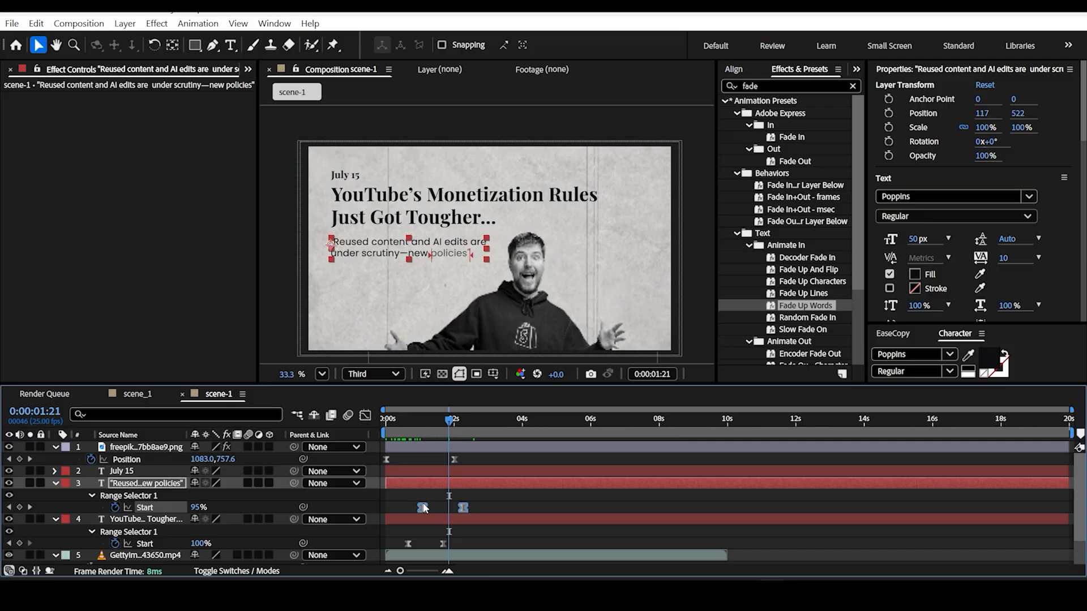
{"action": "left_click_drag", "start_coordinate": [451, 421], "coordinate": [401, 421]}
{"action": "key", "text": "space"}
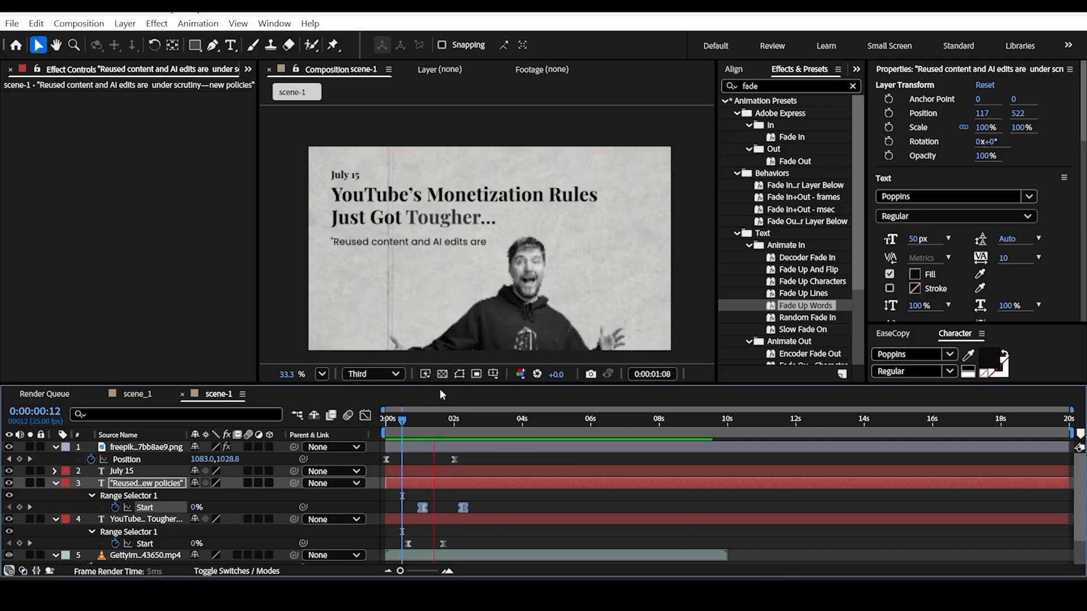
{"action": "key", "text": "space"}
Step: Set the quote's Start keyframes at about 1:09 and 2:12, and preview the fade from 1:06
{"action": "left_click", "coordinate": [476, 503]}
{"action": "left_click_drag", "start_coordinate": [421, 508], "coordinate": [471, 505]}
{"action": "left_click_drag", "start_coordinate": [465, 421], "coordinate": [430, 426]}
{"action": "key", "text": "space"}
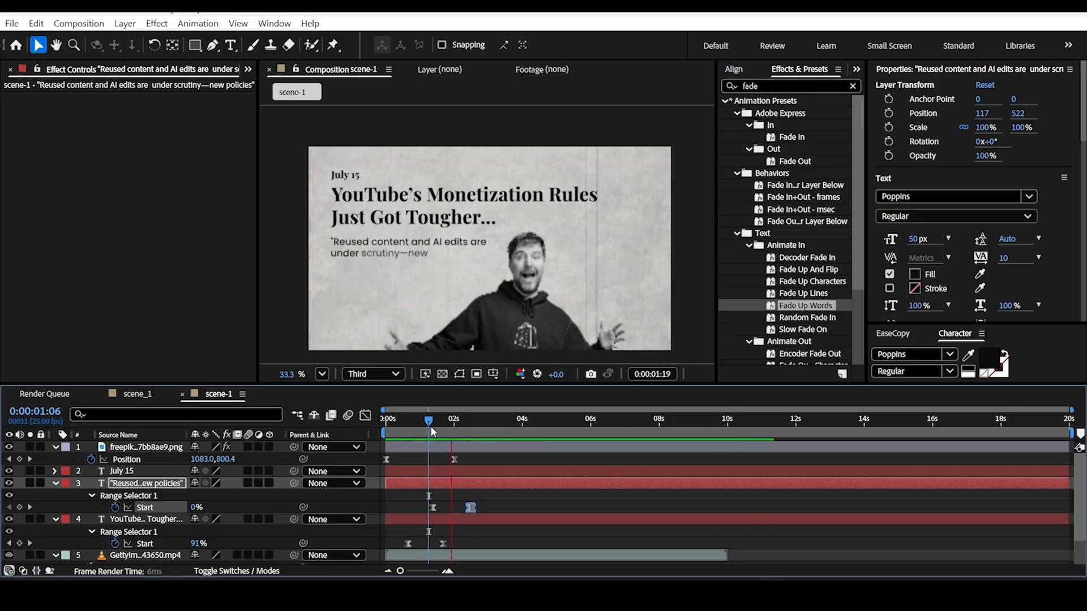
{"action": "key", "text": "space"}
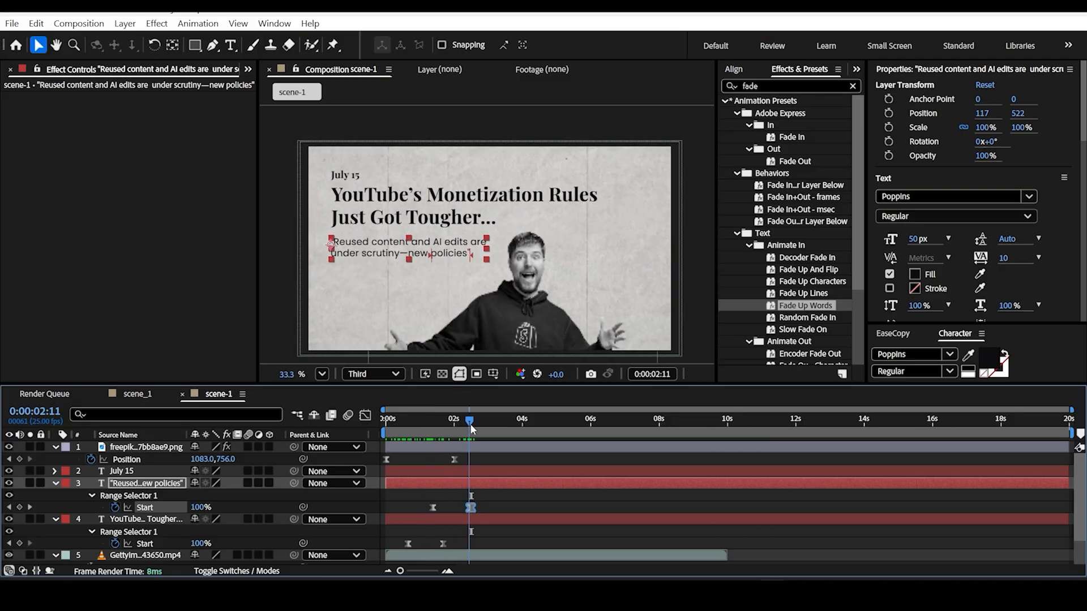
Step: Add a Position keyframe to the July 15 layer at its current place and move it to 0:22
{"action": "left_click", "coordinate": [346, 179]}
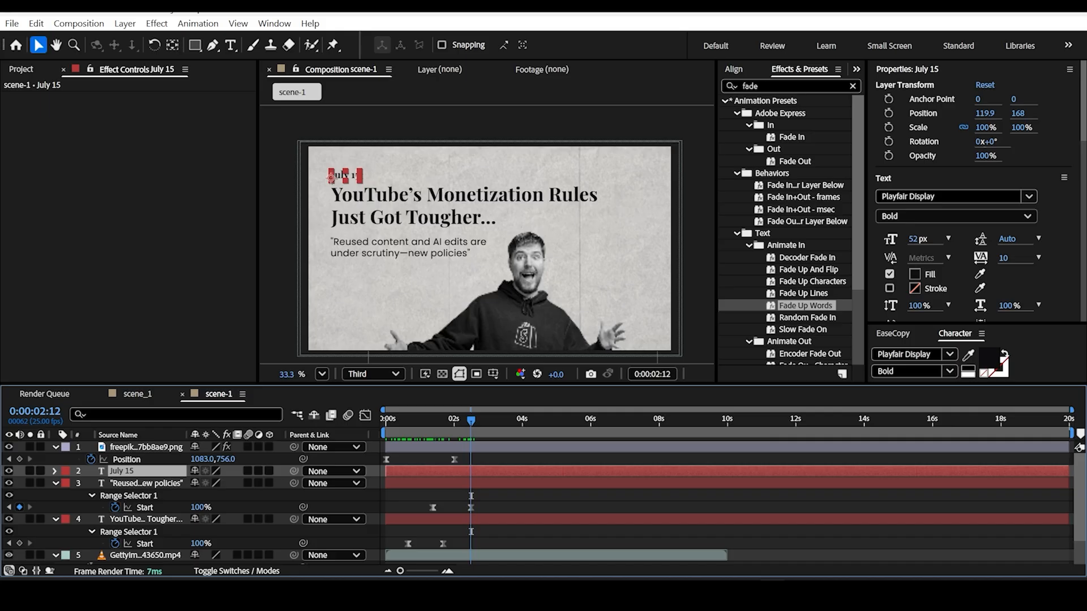
{"action": "key", "text": "p"}
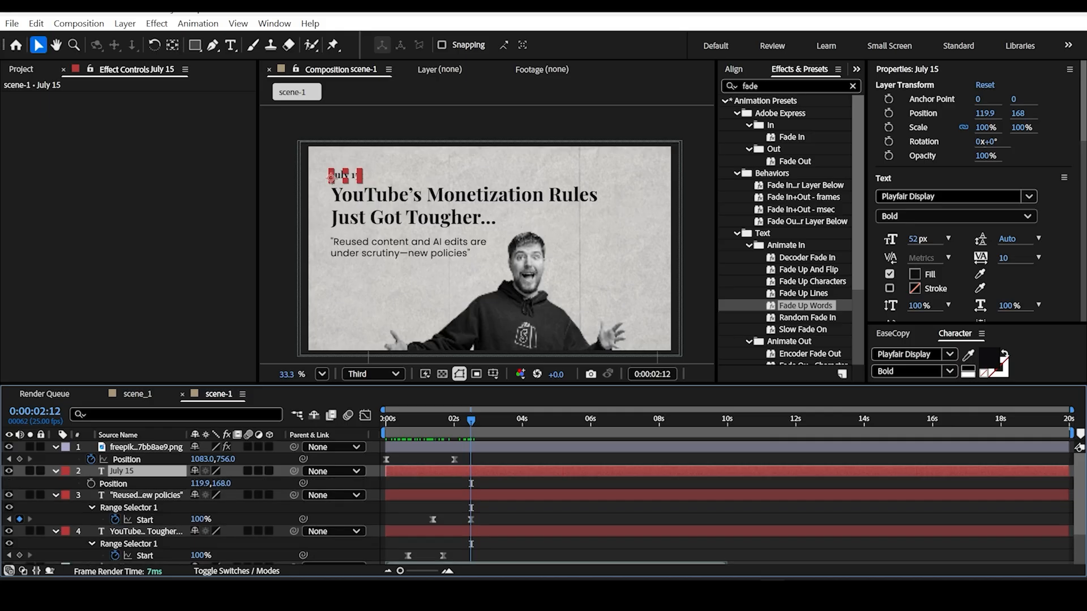
{"action": "left_click", "coordinate": [90, 484]}
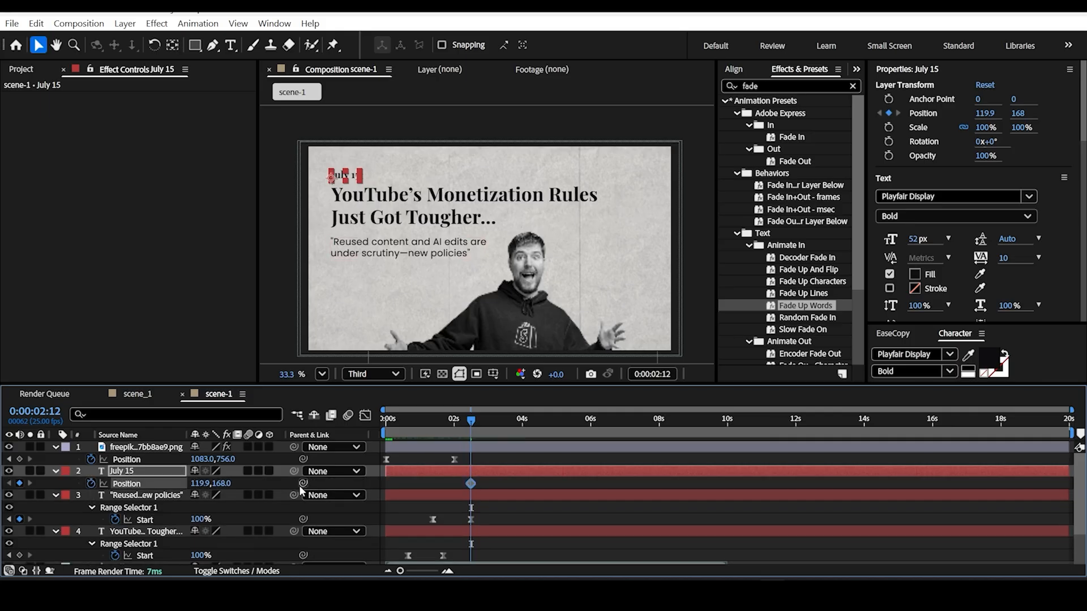
{"action": "left_click_drag", "start_coordinate": [469, 484], "coordinate": [435, 484]}
{"action": "left_click_drag", "start_coordinate": [468, 425], "coordinate": [318, 450]}
{"action": "left_click_drag", "start_coordinate": [386, 456], "coordinate": [416, 483]}
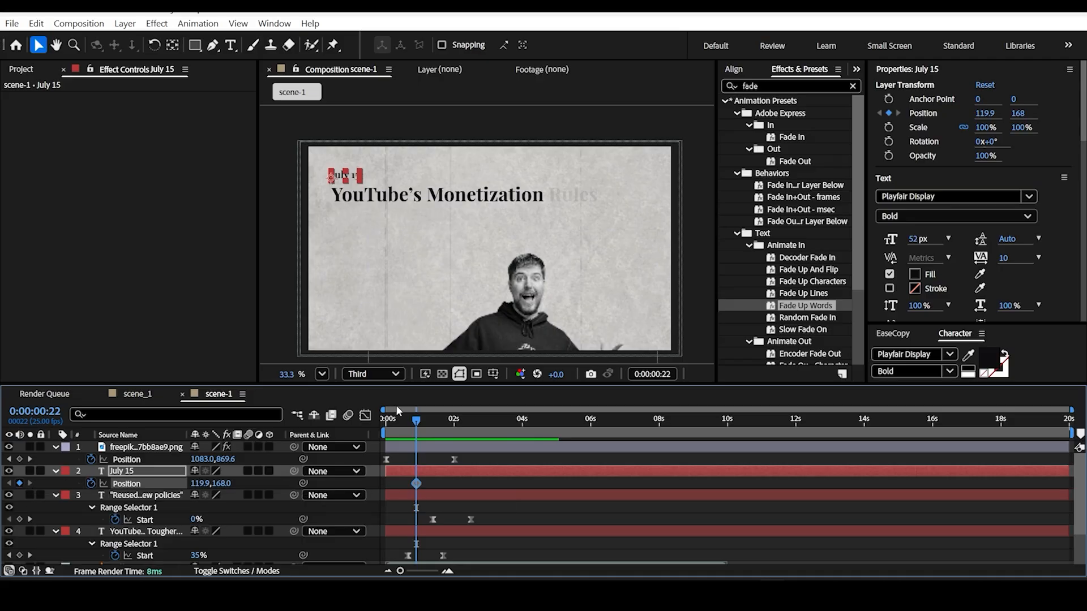
Step: Set the July 15 layer's X position to -170.1 at 0:00, off-frame, and Easy Ease both Position keyframes
{"action": "left_click_drag", "start_coordinate": [418, 423], "coordinate": [376, 428]}
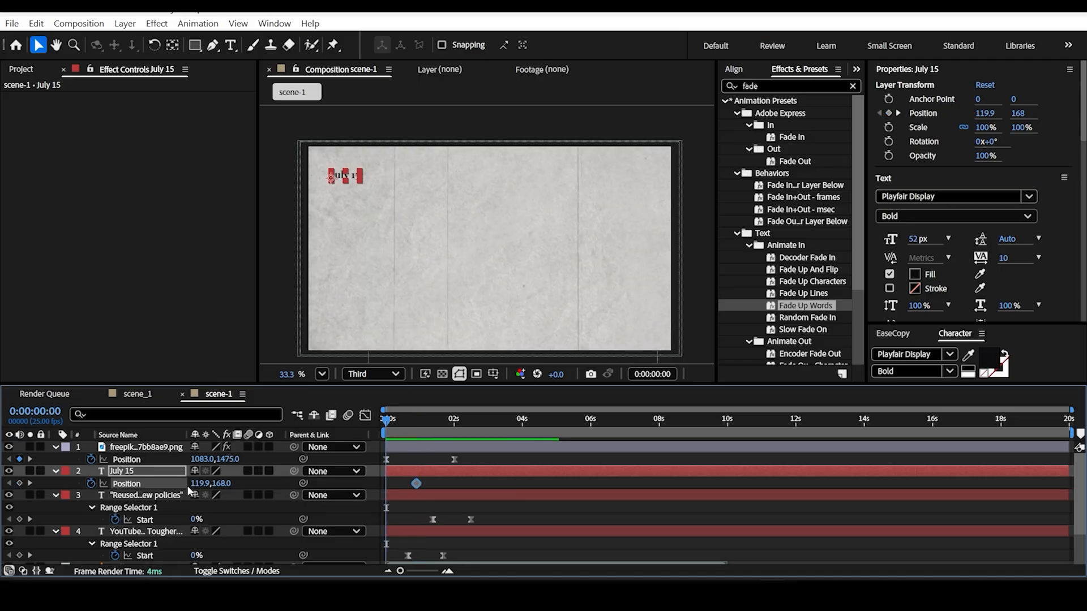
{"action": "left_click_drag", "start_coordinate": [203, 484], "coordinate": [148, 485]}
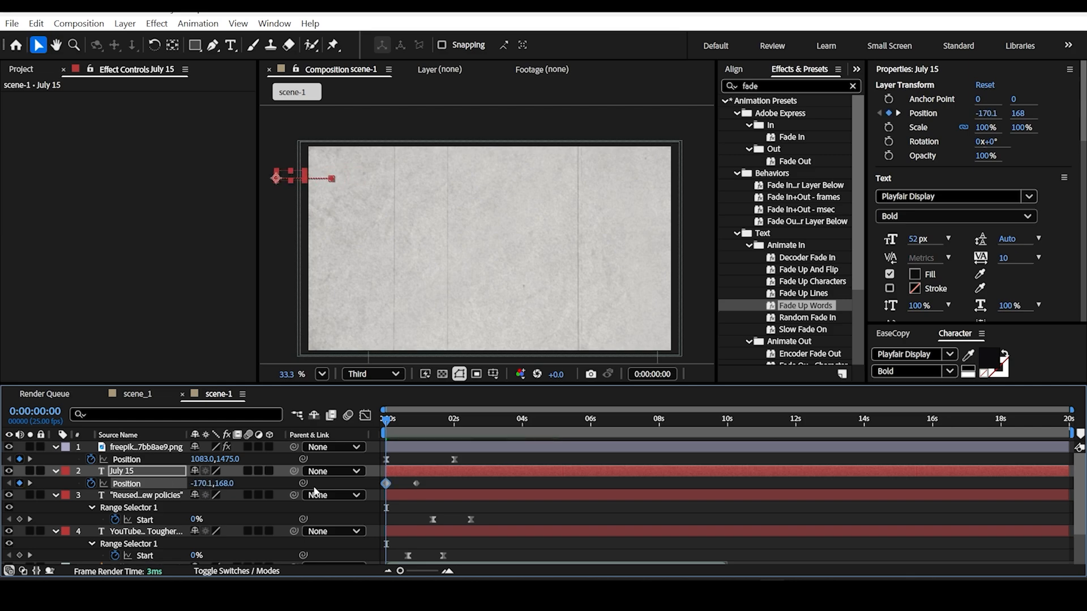
{"action": "left_click", "coordinate": [416, 483]}
{"action": "key", "text": "F9"}
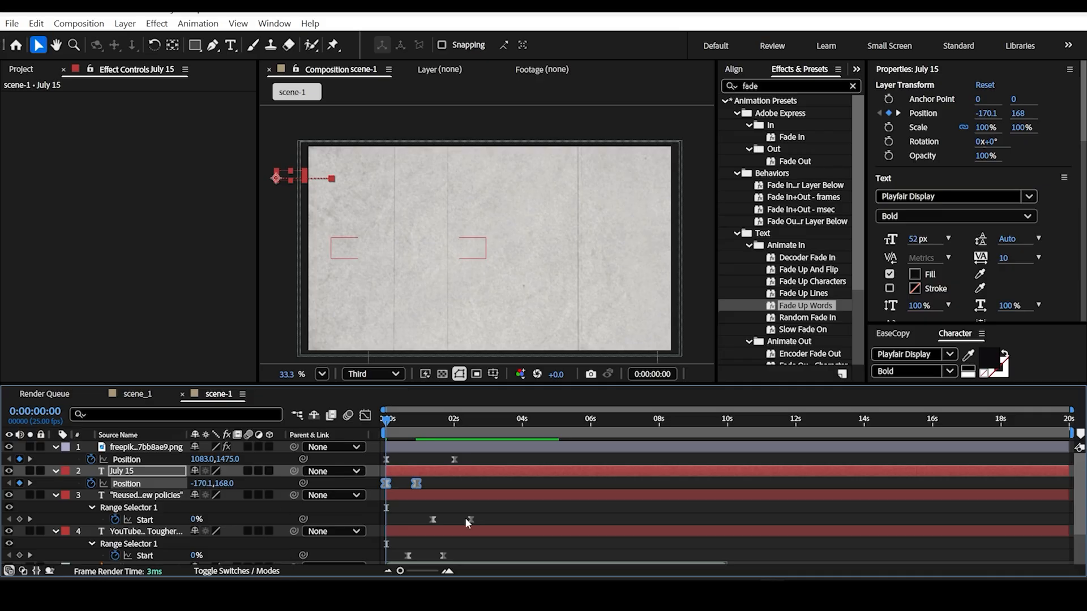
Step: Shape the July 15 slide-in's speed graph to peak early and slow toward the end, and preview it
{"action": "left_click", "coordinate": [367, 419]}
{"action": "scroll", "coordinate": [390, 508], "scroll_direction": "up", "scroll_amount": 2}
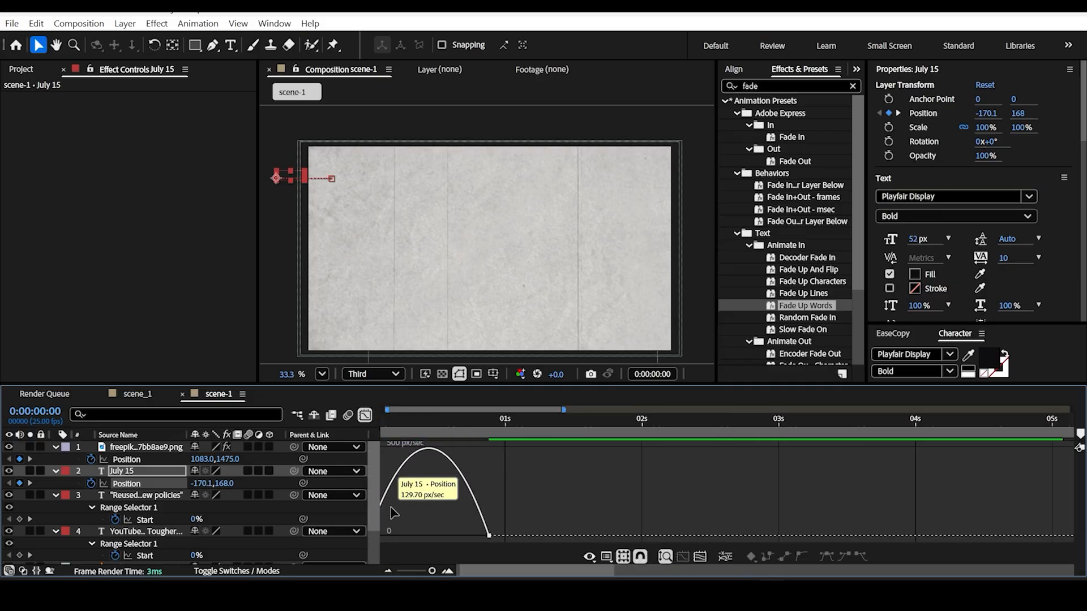
{"action": "left_click_drag", "start_coordinate": [521, 570], "coordinate": [500, 573]}
{"action": "left_click_drag", "start_coordinate": [560, 501], "coordinate": [394, 531]}
{"action": "left_click_drag", "start_coordinate": [485, 531], "coordinate": [419, 535]}
{"action": "key", "text": "space"}
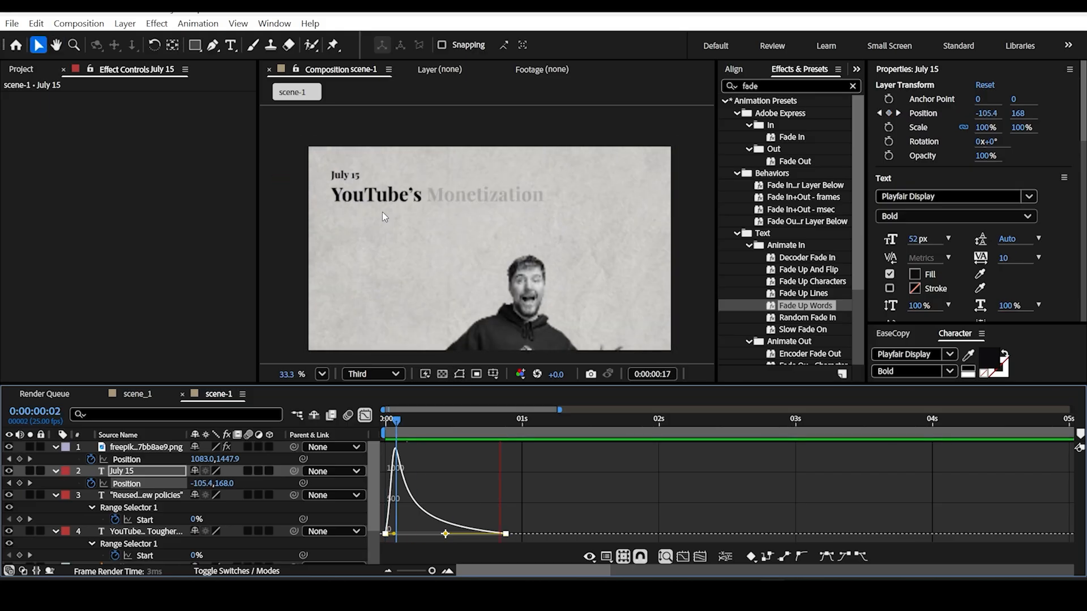
Step: Delay the July 15 layer to start at about 0:16, level with the headline's first Start keyframe, checking the timing in preview
{"action": "left_click", "coordinate": [626, 422]}
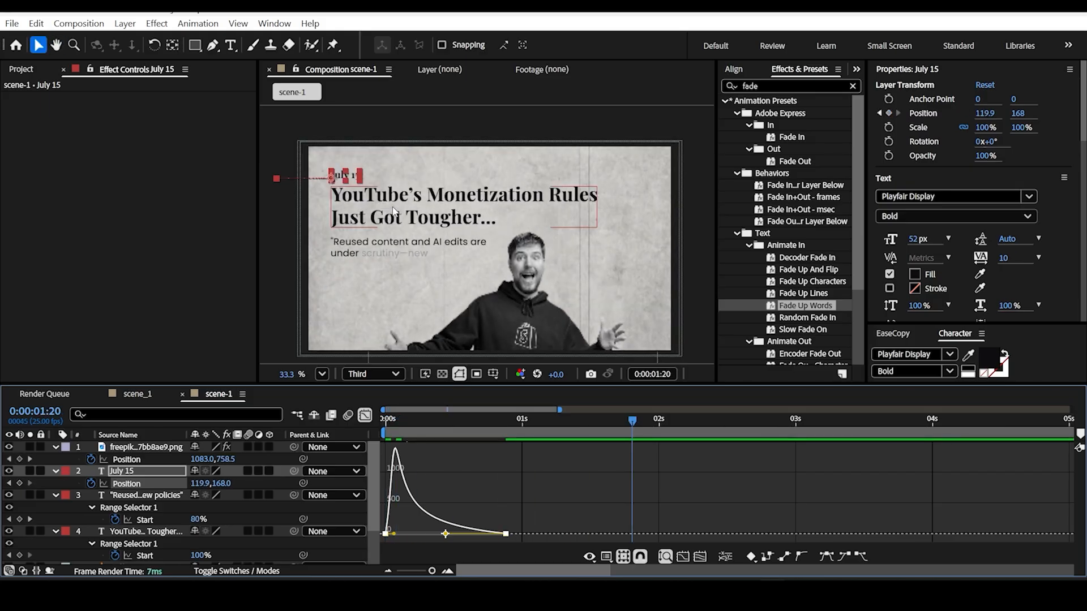
{"action": "left_click", "coordinate": [358, 417]}
{"action": "key", "text": "minus"}
{"action": "left_click_drag", "start_coordinate": [435, 471], "coordinate": [462, 470]}
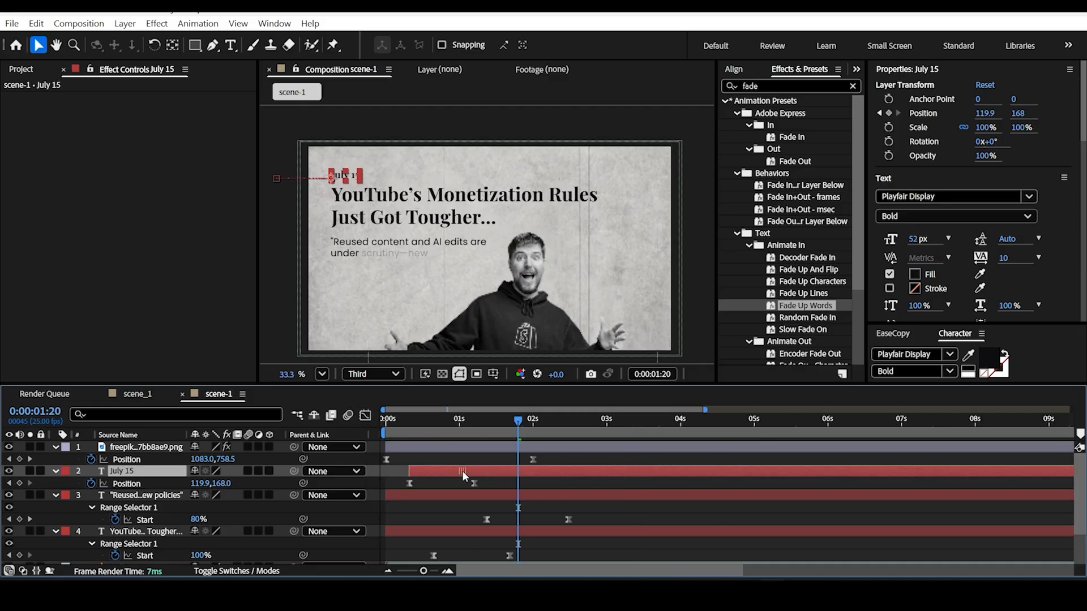
{"action": "left_click_drag", "start_coordinate": [531, 421], "coordinate": [352, 436]}
{"action": "key", "text": "space"}
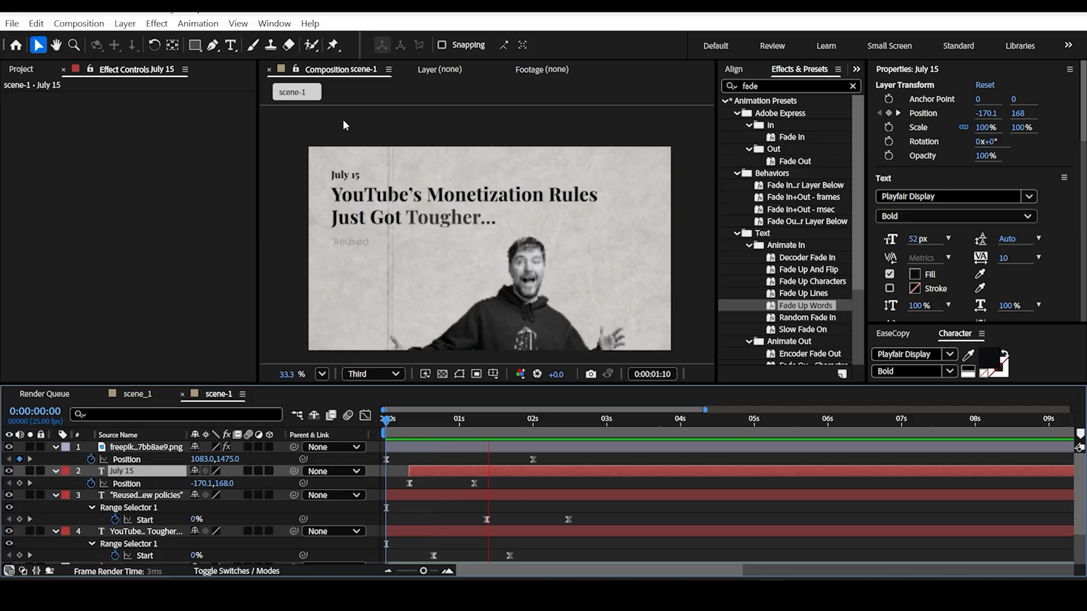
{"action": "key", "text": "space"}
{"action": "mouse_move", "coordinate": [480, 474]}
{"action": "left_mouse_down"}
{"action": "mouse_move", "coordinate": [526, 470]}
{"action": "mouse_move", "coordinate": [500, 474]}
{"action": "left_mouse_up"}
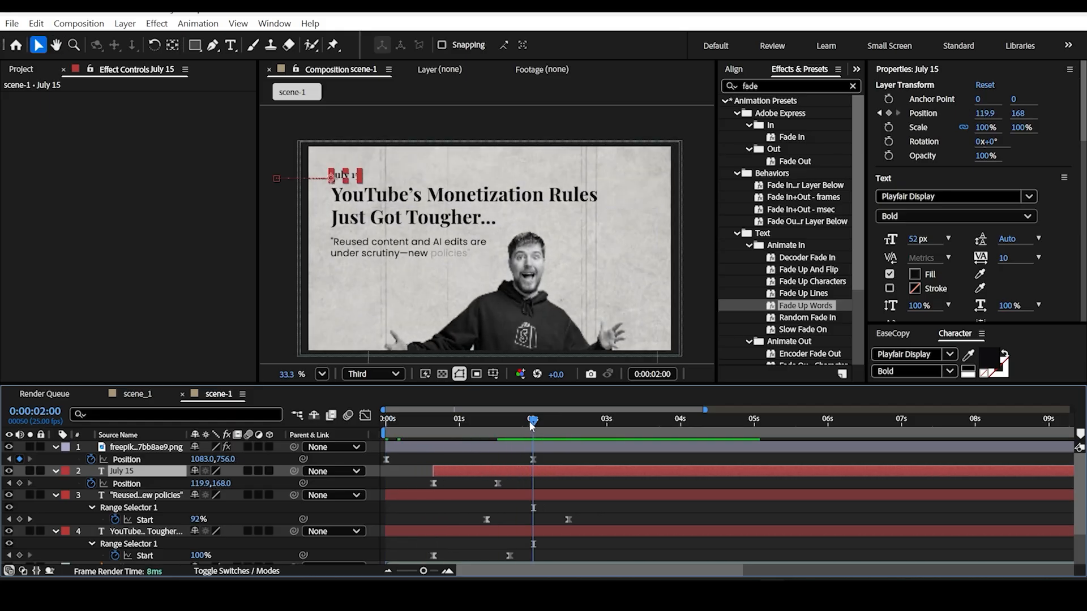
{"action": "key", "text": "space"}
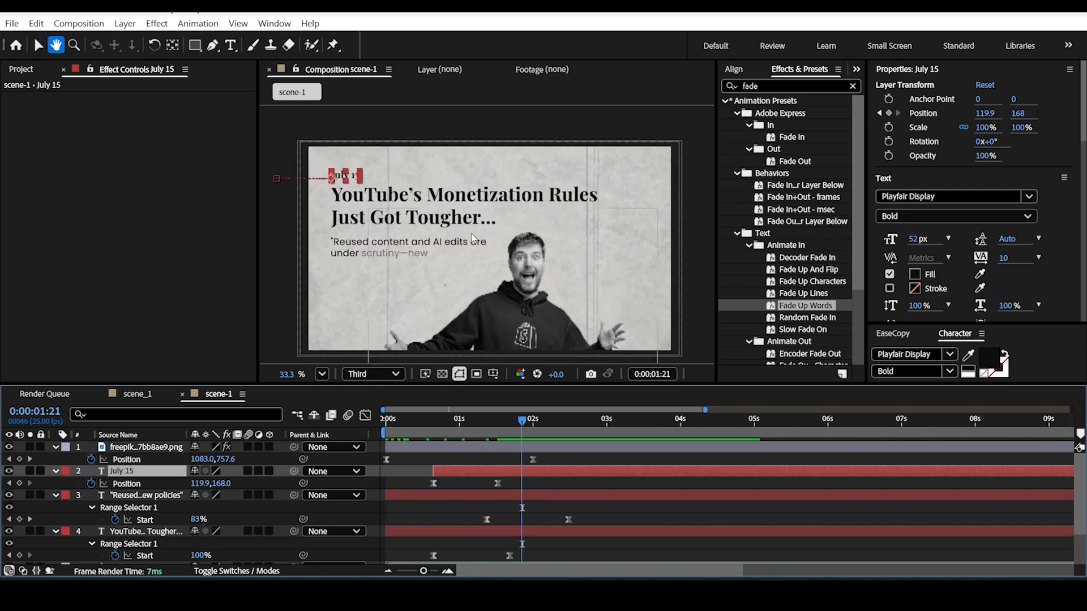
{"action": "left_click_drag", "start_coordinate": [525, 430], "coordinate": [568, 435]}
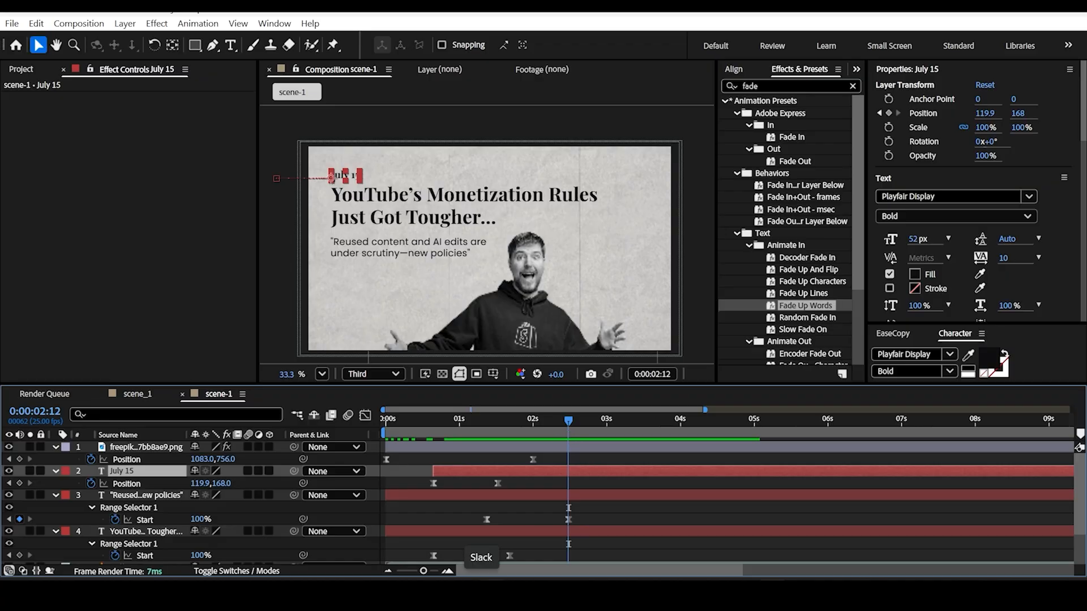
Step: Collapse the properties of all six layers in the timeline
{"action": "left_click", "coordinate": [55, 447]}
{"action": "left_click", "coordinate": [55, 459]}
{"action": "left_click", "coordinate": [54, 471]}
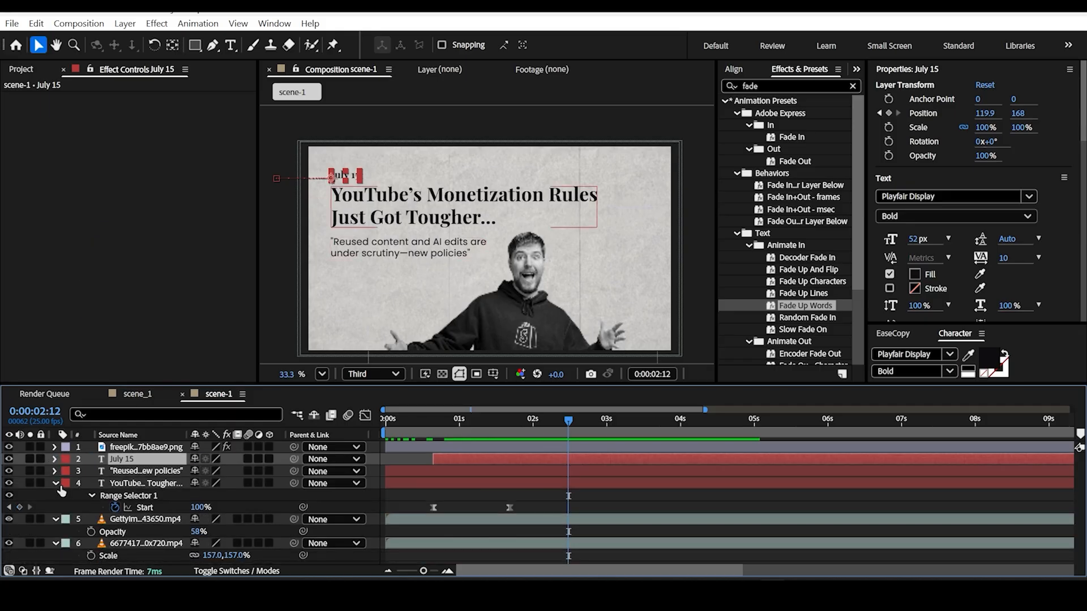
{"action": "left_click", "coordinate": [56, 483]}
{"action": "left_click", "coordinate": [55, 495]}
{"action": "left_click", "coordinate": [56, 507]}
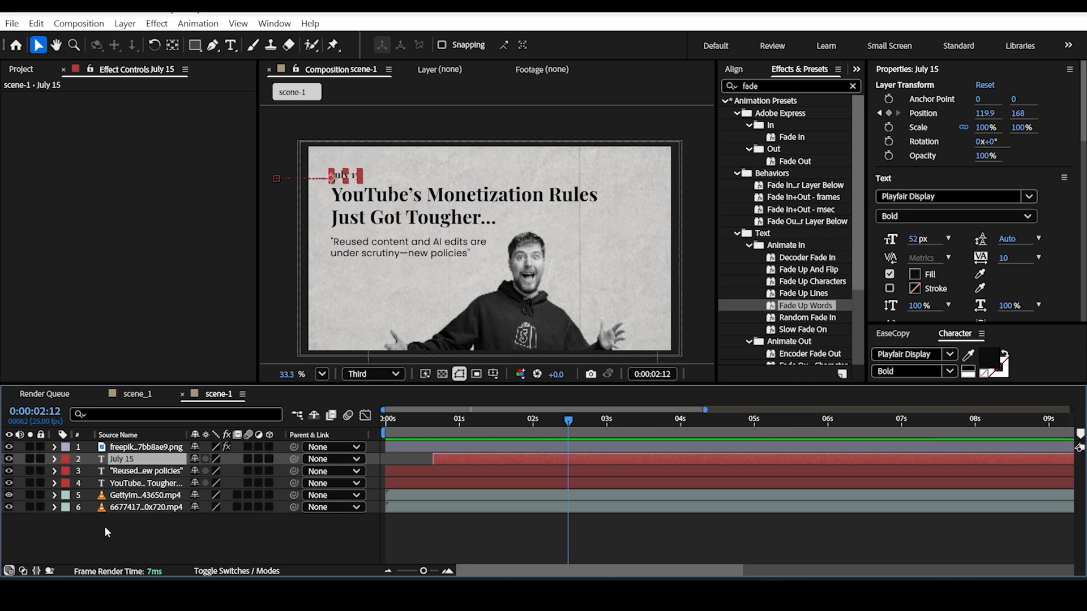
Step: Create a new shape layer in scene-1 and reveal its Position property
{"action": "right_click", "coordinate": [104, 529]}
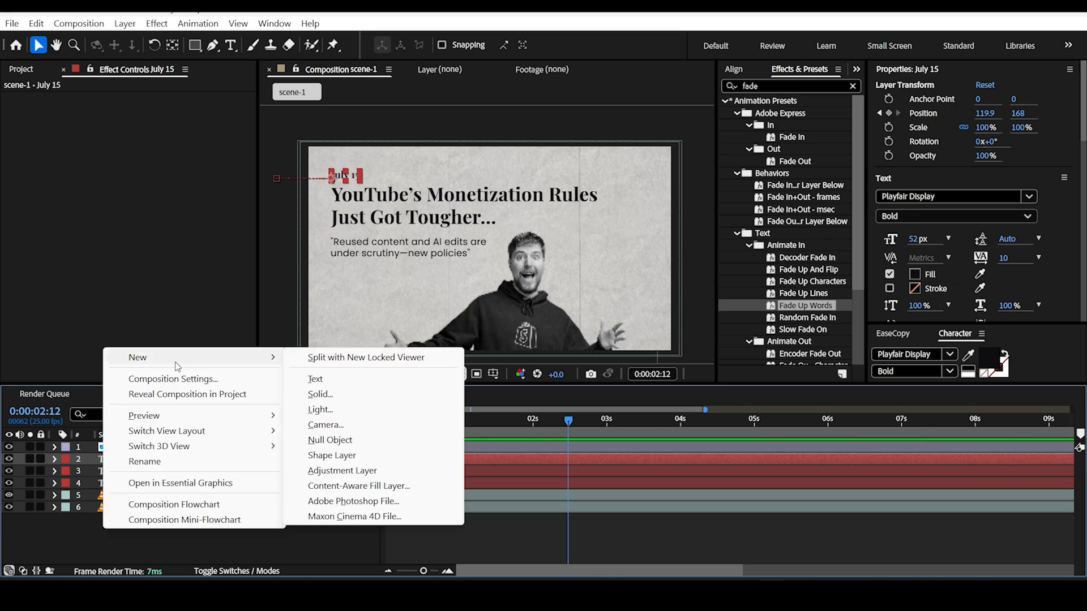
{"action": "mouse_move", "coordinate": [179, 362]}
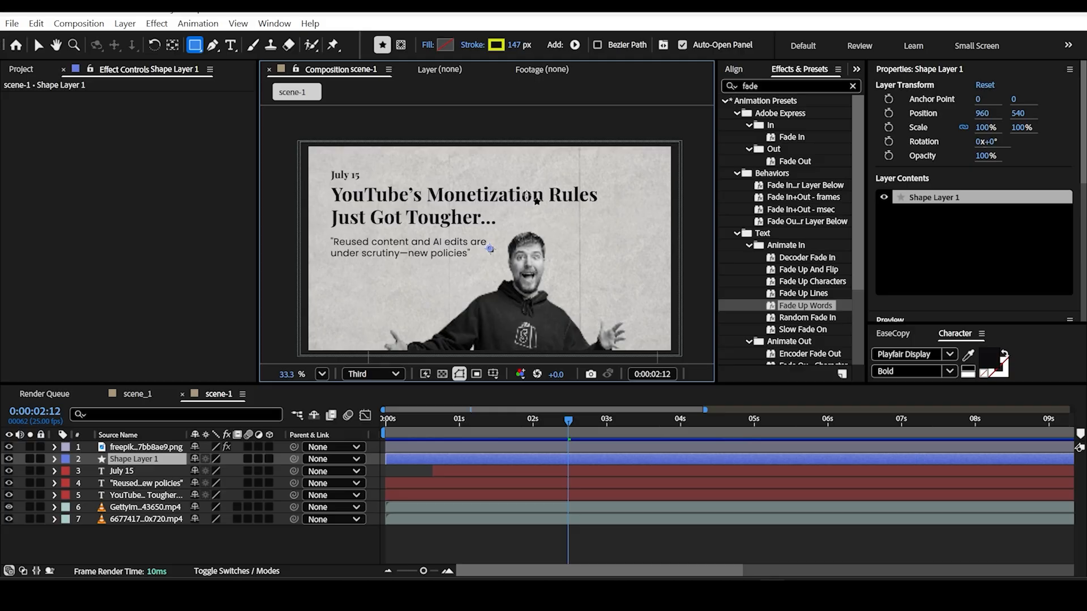
{"action": "key", "text": "p"}
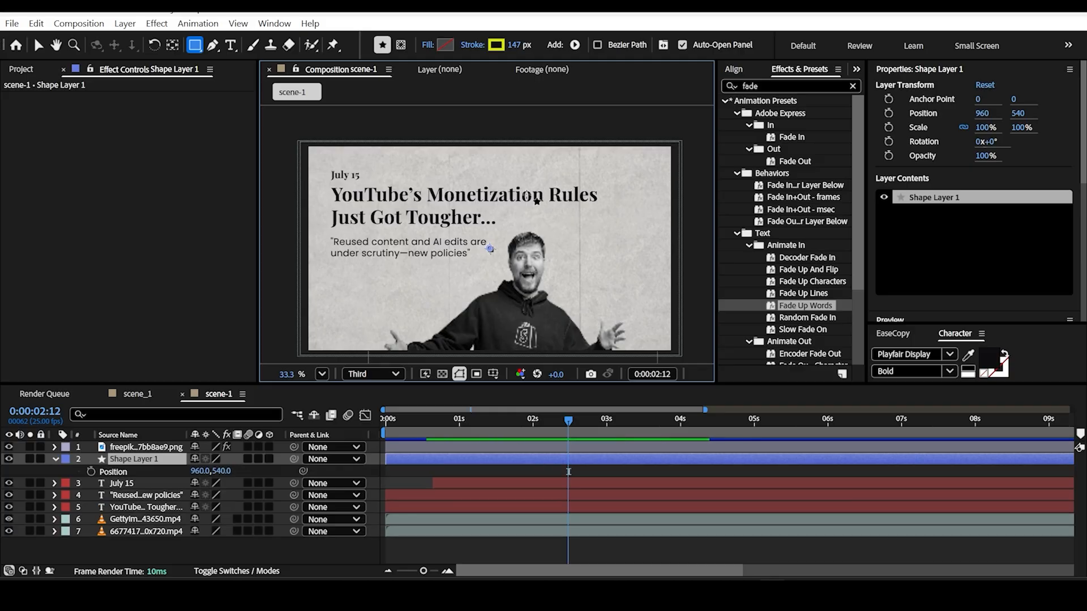
Step: Draw a straight Pen line across the words "Monetization Rules" with a yellow stroke about 114 px wide
{"action": "left_click", "coordinate": [212, 45]}
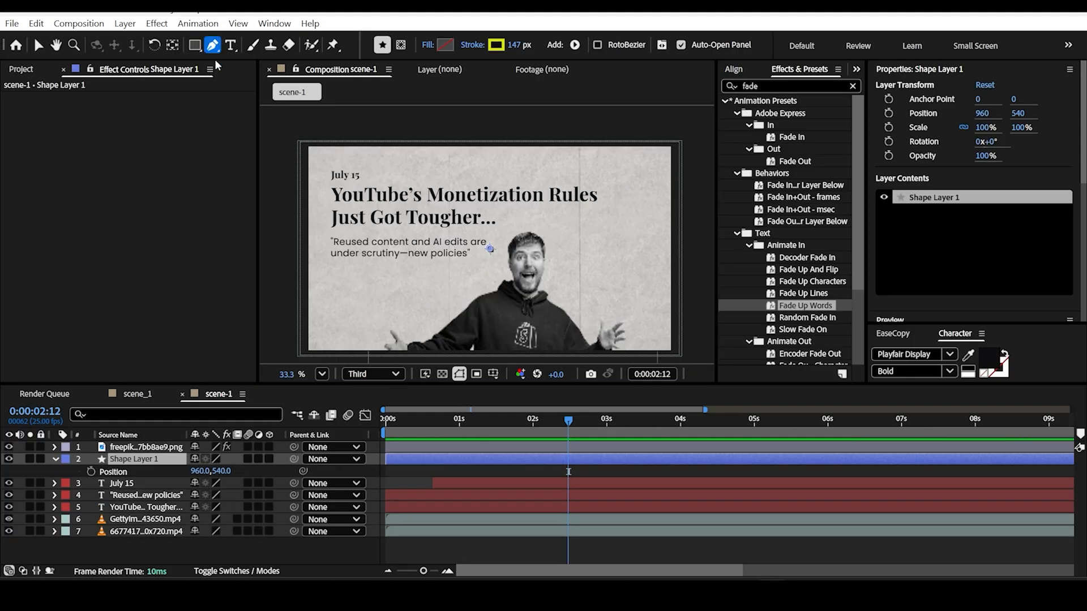
{"action": "scroll", "coordinate": [557, 182], "scroll_direction": "up", "scroll_amount": 1}
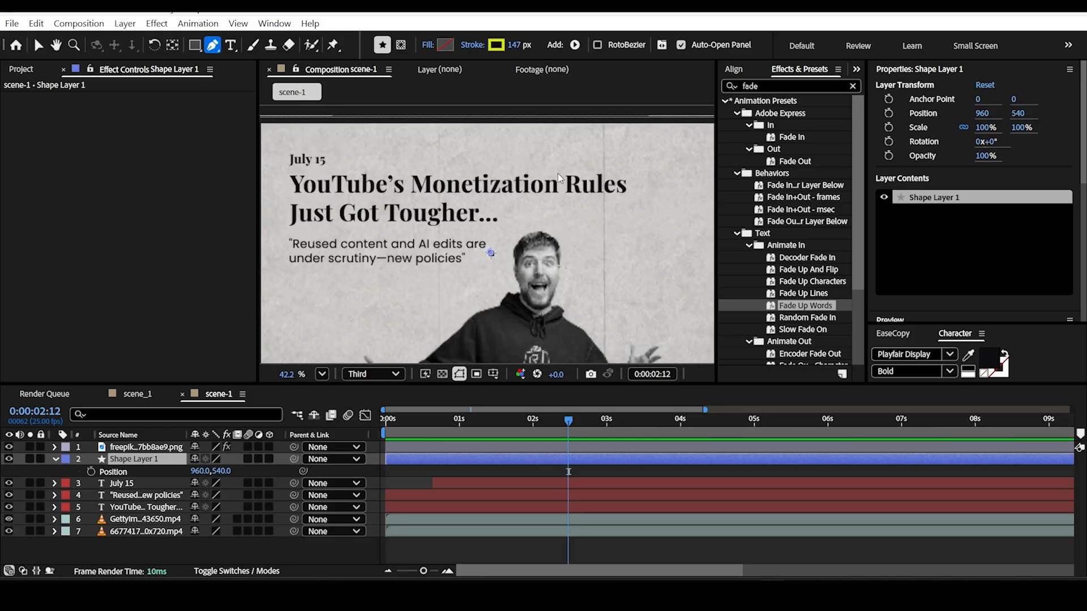
{"action": "scroll", "coordinate": [479, 163], "scroll_direction": "up", "scroll_amount": 1}
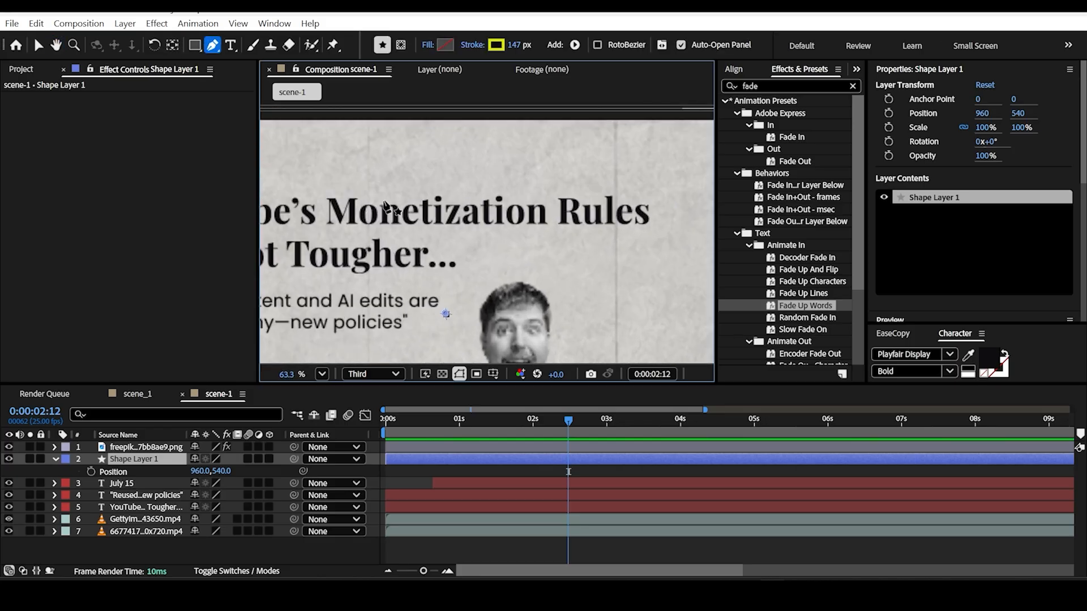
{"action": "left_click", "coordinate": [323, 211]}
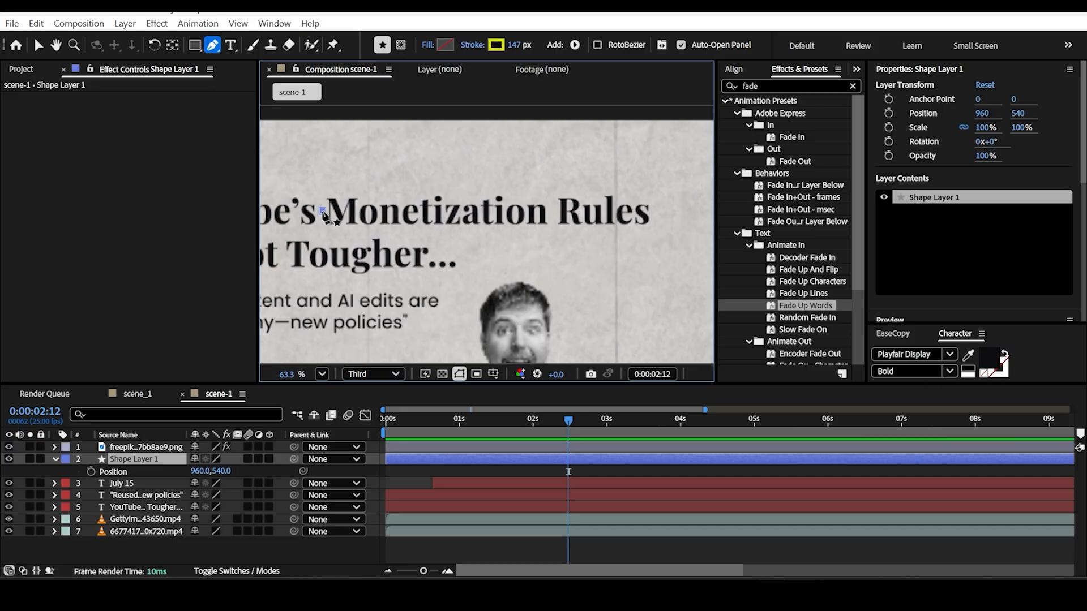
{"action": "left_click", "coordinate": [660, 214]}
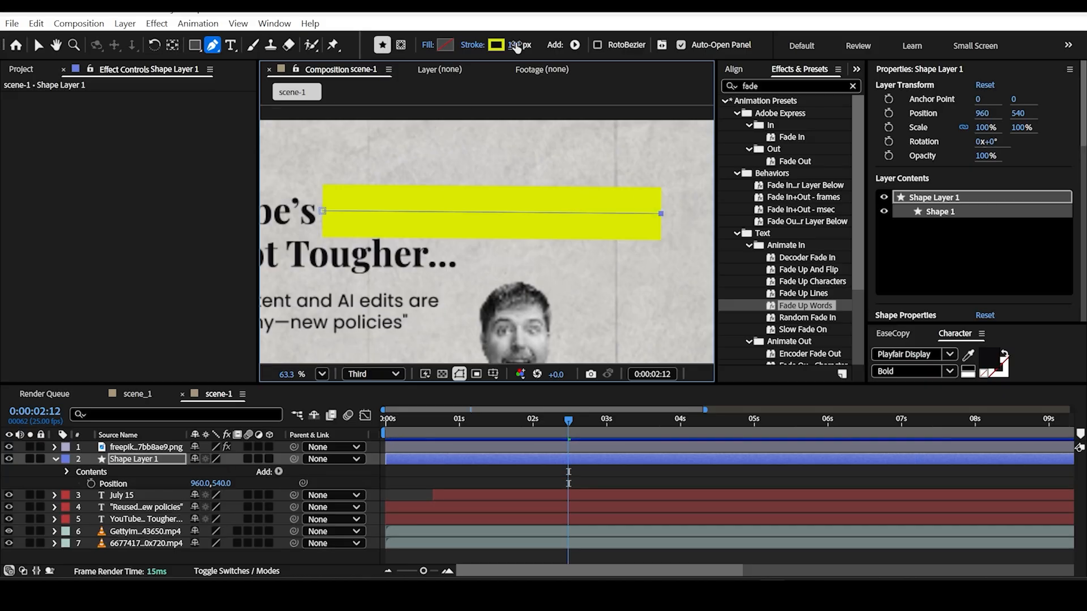
{"action": "left_click_drag", "start_coordinate": [515, 45], "coordinate": [497, 45]}
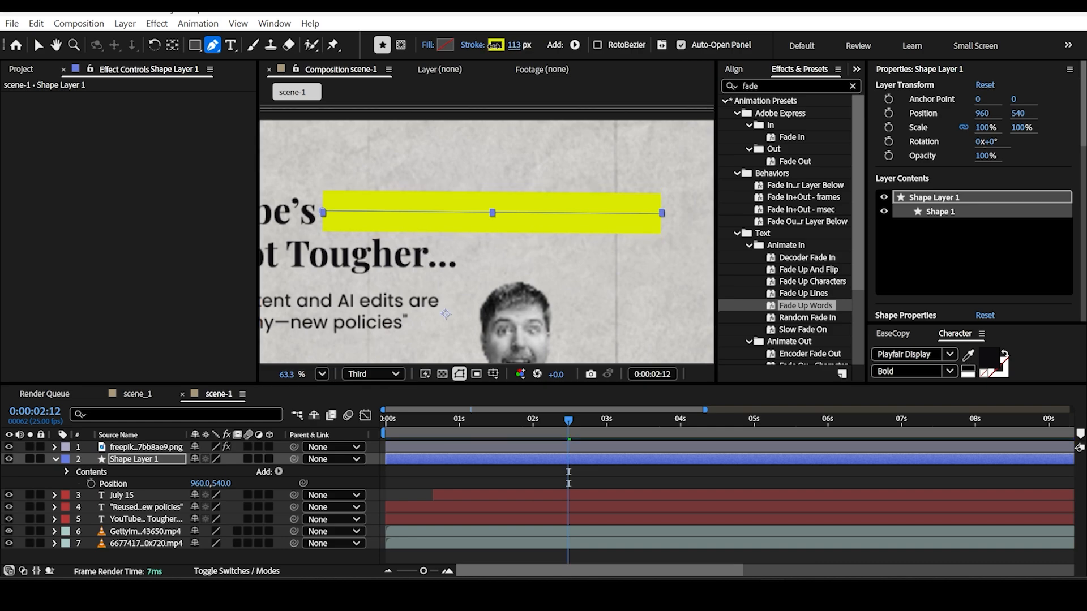
Step: Place the yellow shape layer below the headline text layer and centre its anchor point on the line
{"action": "left_click_drag", "start_coordinate": [143, 464], "coordinate": [141, 527]}
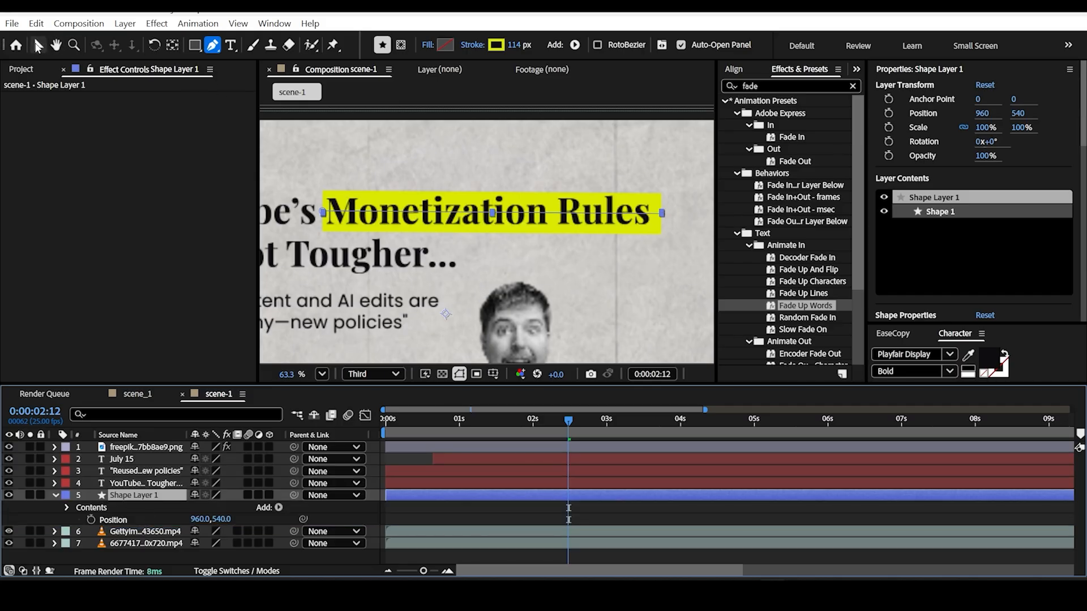
{"action": "left_click", "coordinate": [39, 45]}
{"action": "key", "text": "ctrl+alt+Home"}
{"action": "scroll", "coordinate": [510, 190], "scroll_direction": "up", "scroll_amount": 2}
{"action": "scroll", "coordinate": [512, 179], "scroll_direction": "up", "scroll_amount": 4}
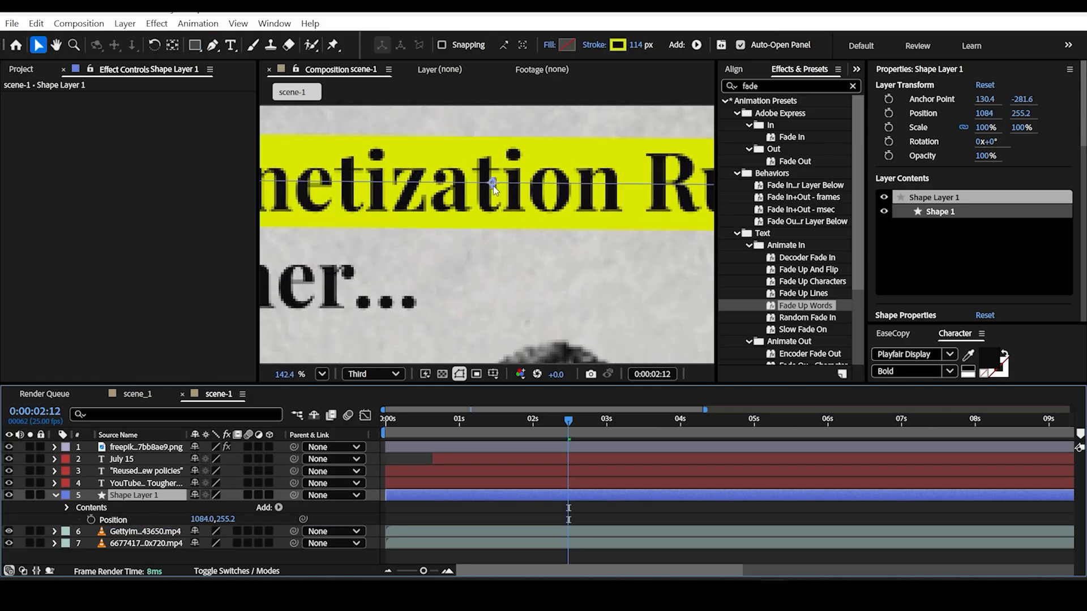
Step: Examine how the yellow highlight fits behind "Monetization Rules" and check the headline's appearance around one second
{"action": "scroll", "coordinate": [493, 185], "scroll_direction": "down", "scroll_amount": 6}
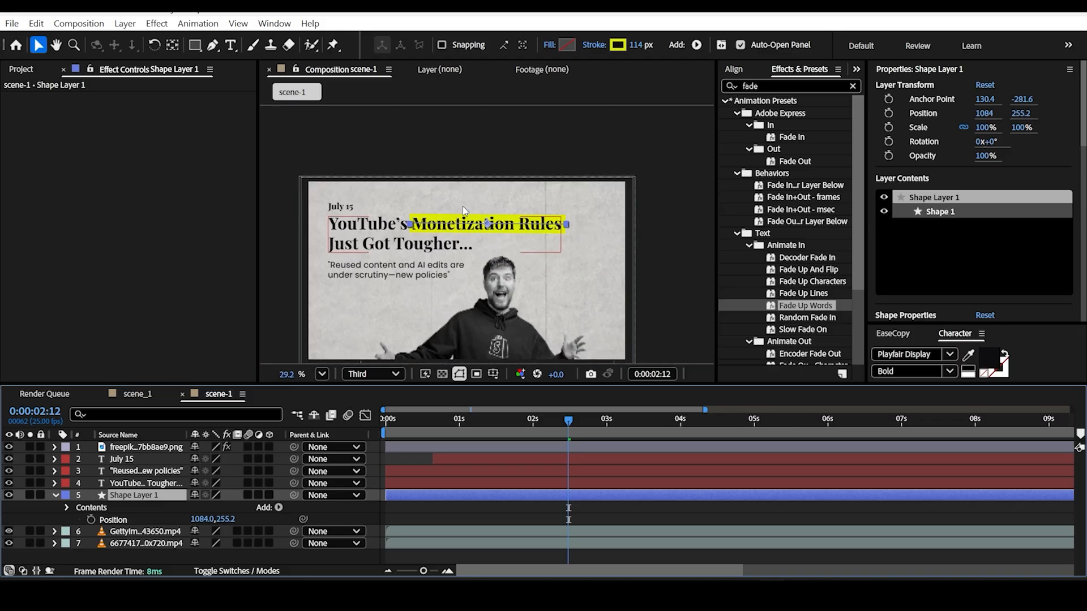
{"action": "scroll", "coordinate": [498, 237], "scroll_direction": "up", "scroll_amount": 3}
{"action": "scroll", "coordinate": [512, 232], "scroll_direction": "down", "scroll_amount": 2}
{"action": "scroll", "coordinate": [513, 229], "scroll_direction": "down", "scroll_amount": 2}
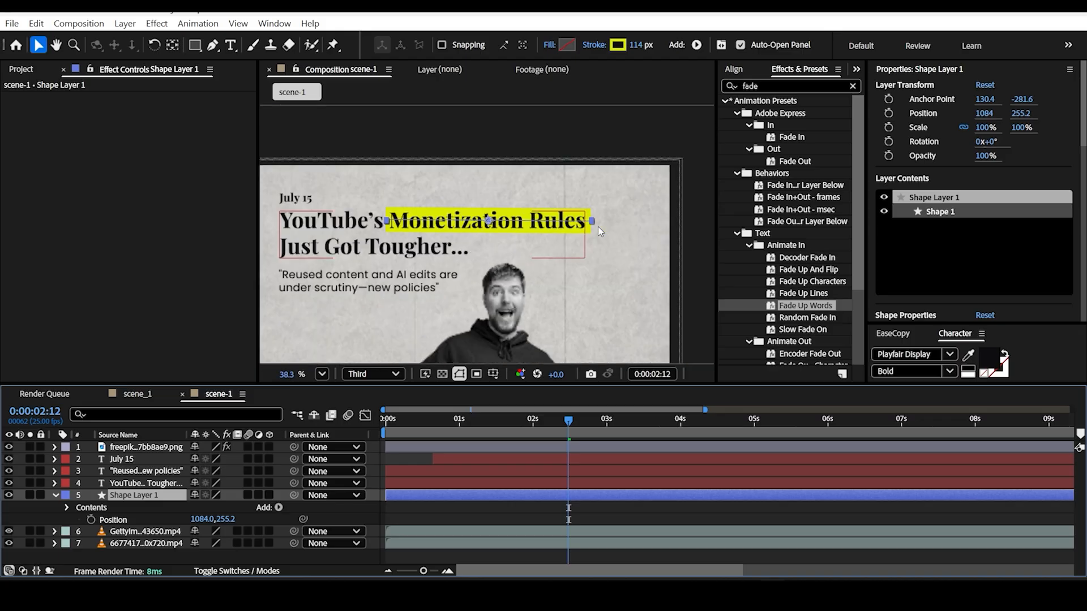
{"action": "scroll", "coordinate": [473, 204], "scroll_direction": "up", "scroll_amount": 1}
{"action": "scroll", "coordinate": [475, 204], "scroll_direction": "up", "scroll_amount": 1}
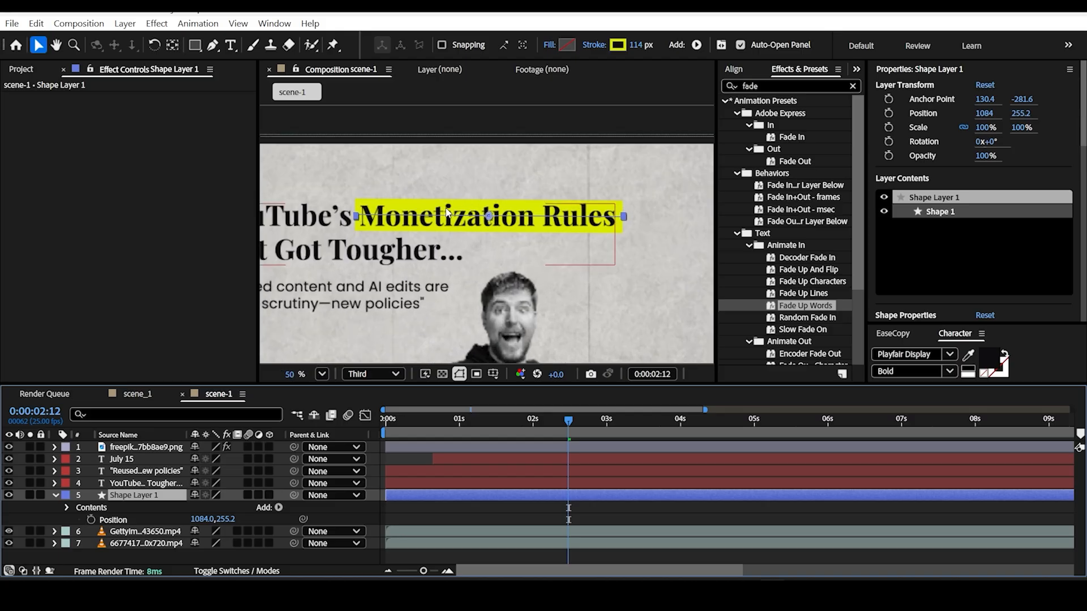
{"action": "left_click_drag", "start_coordinate": [569, 422], "coordinate": [461, 437]}
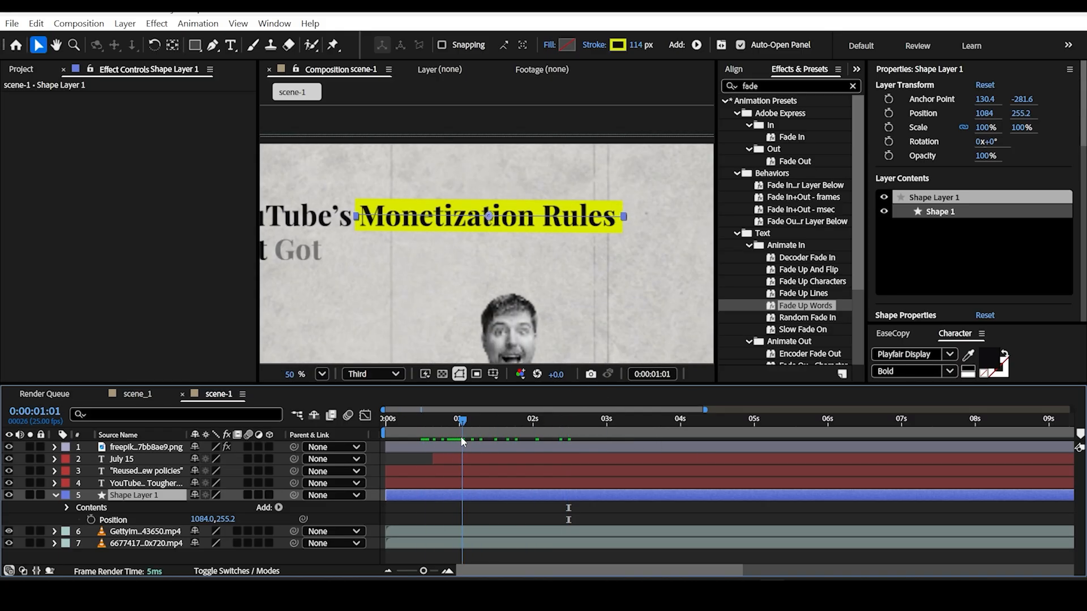
{"action": "scroll", "coordinate": [466, 266], "scroll_direction": "down", "scroll_amount": 2}
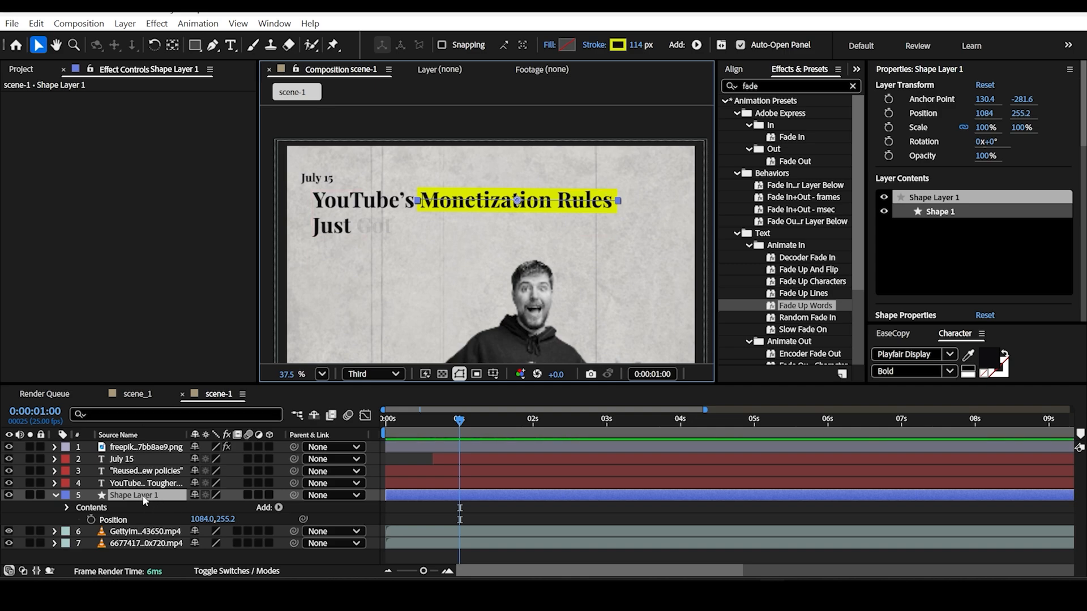
Step: Add Trim Paths to the yellow highlight's shape layer and reveal its Start, End and Offset properties
{"action": "left_click", "coordinate": [57, 495]}
{"action": "left_click", "coordinate": [56, 496]}
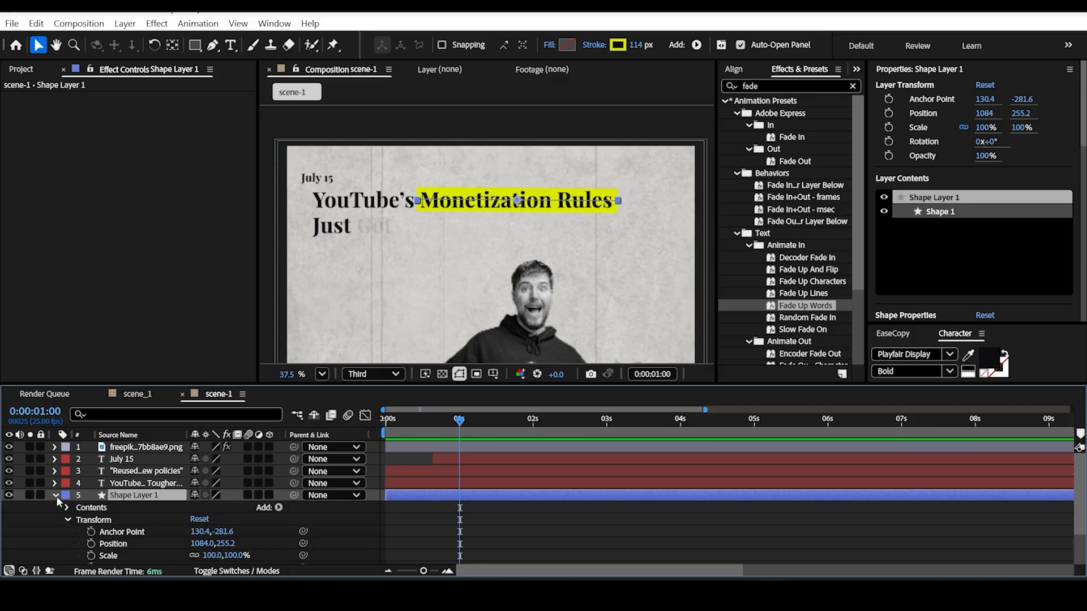
{"action": "left_click", "coordinate": [279, 507]}
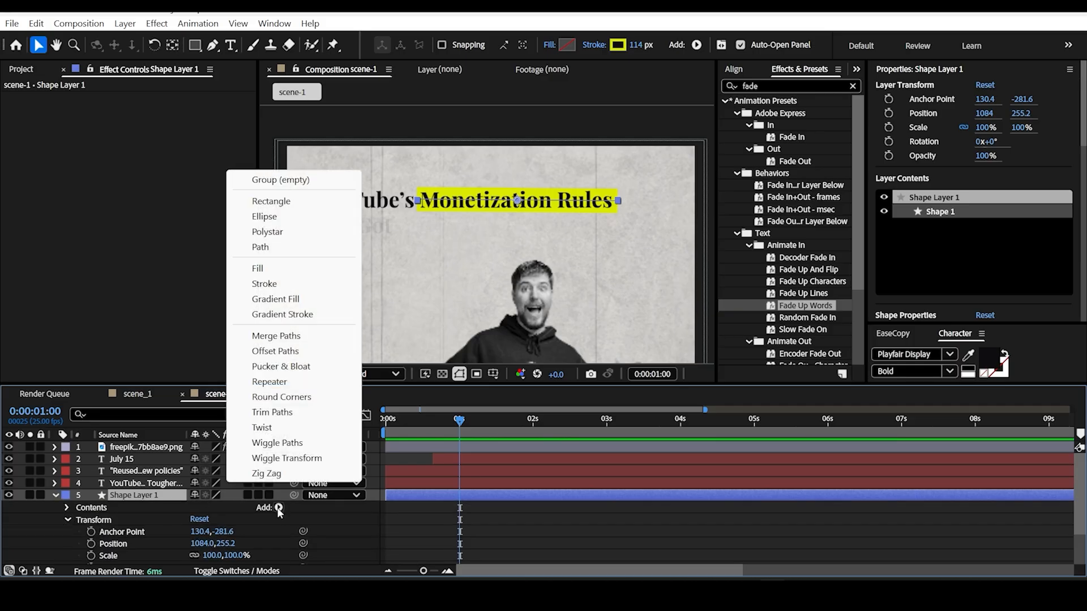
{"action": "left_click", "coordinate": [278, 414]}
{"action": "scroll", "coordinate": [132, 491], "scroll_direction": "down", "scroll_amount": 3}
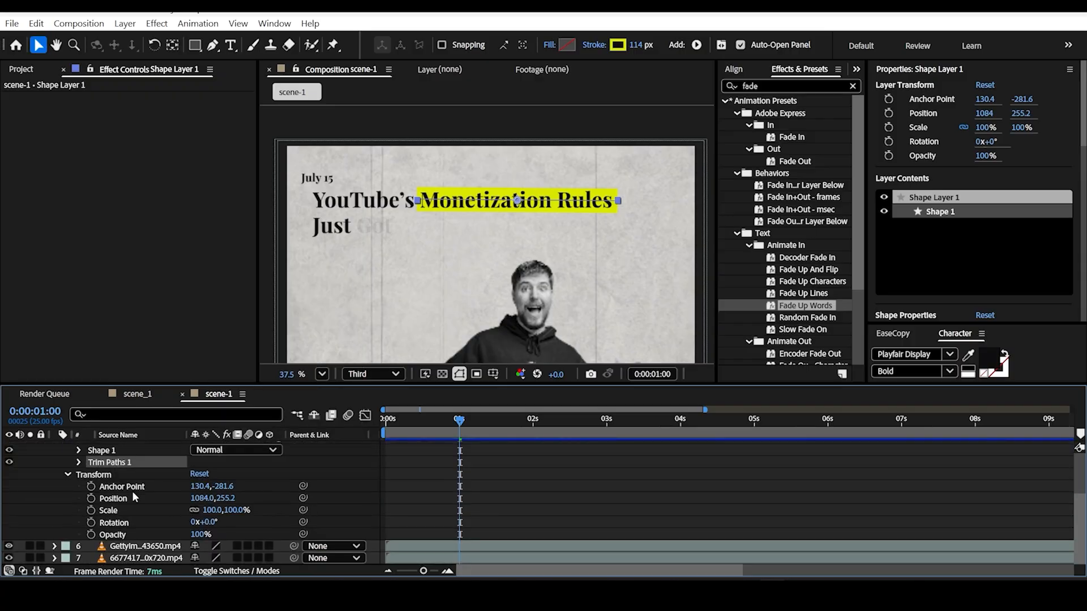
{"action": "left_click", "coordinate": [80, 463]}
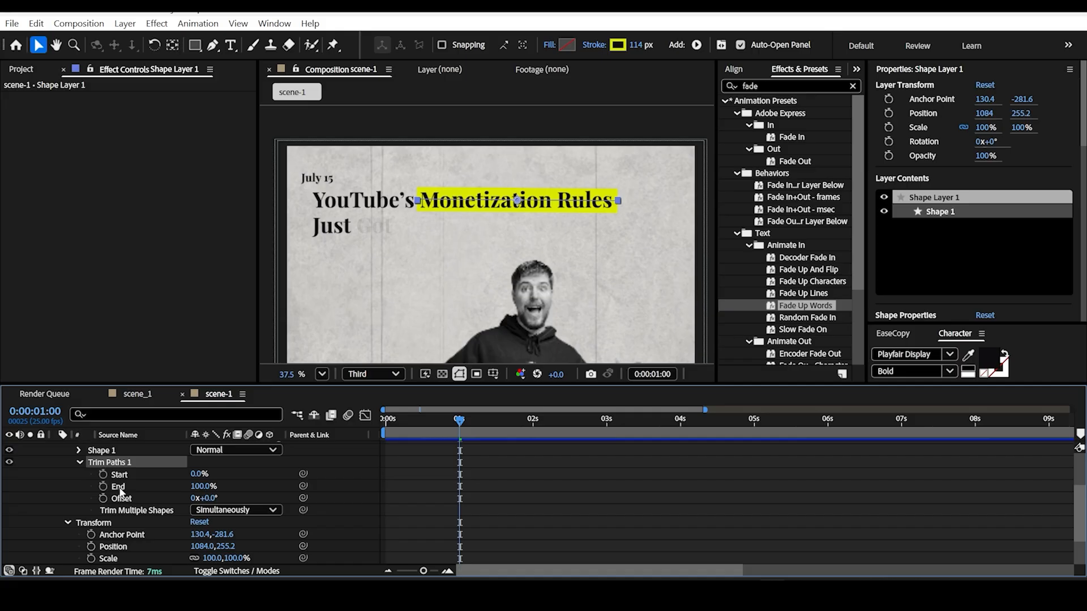
Step: Keyframe the highlight's Trim Paths End from 0% at 0:00:00:22 to 100% at about one second
{"action": "left_click_drag", "start_coordinate": [459, 420], "coordinate": [459, 426]}
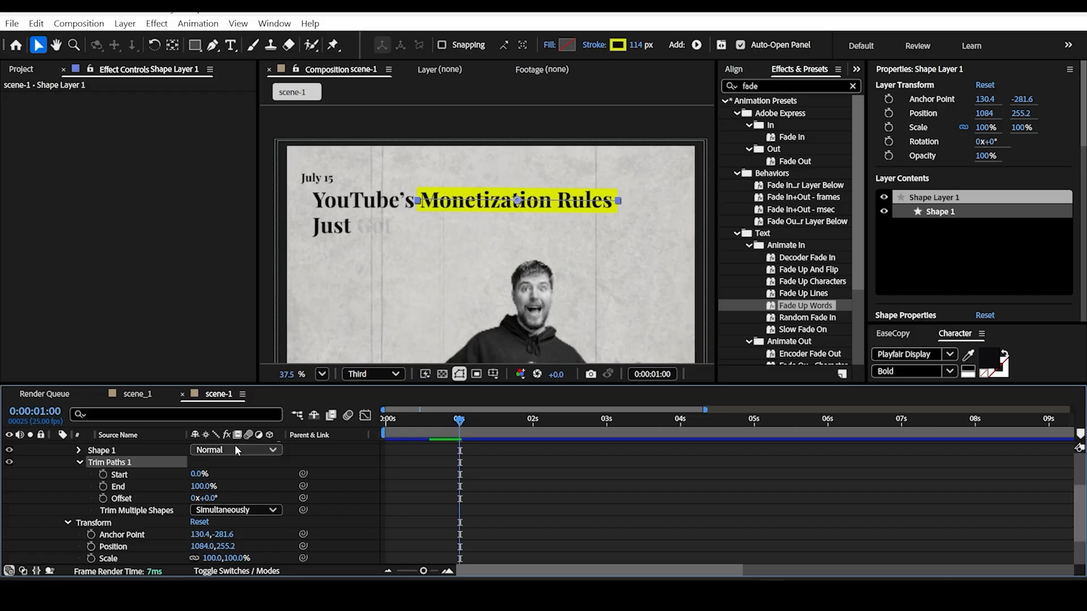
{"action": "left_click", "coordinate": [103, 486]}
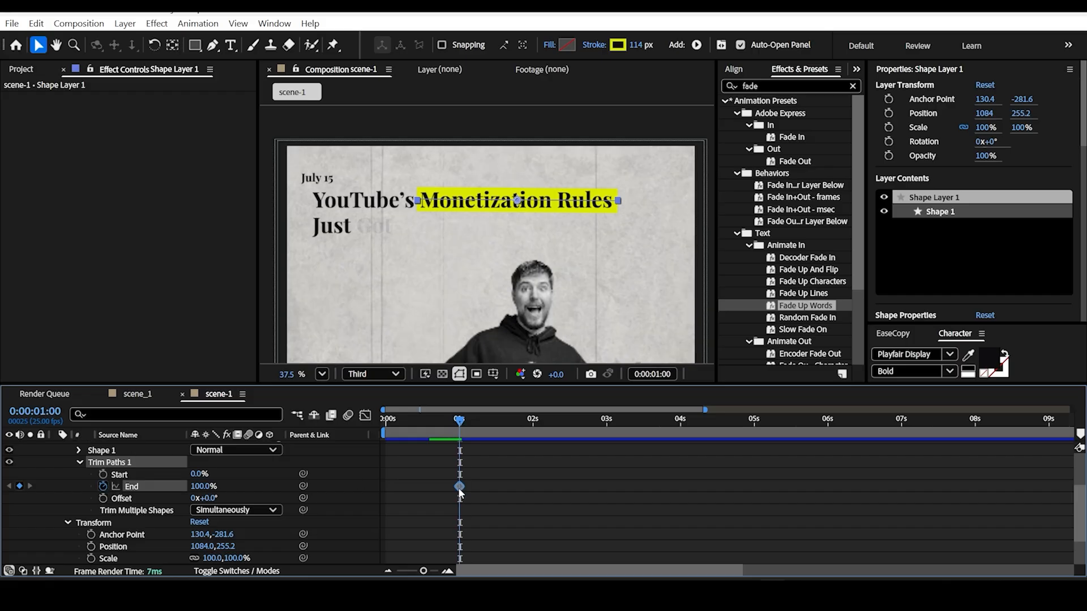
{"action": "left_click_drag", "start_coordinate": [457, 422], "coordinate": [447, 423]}
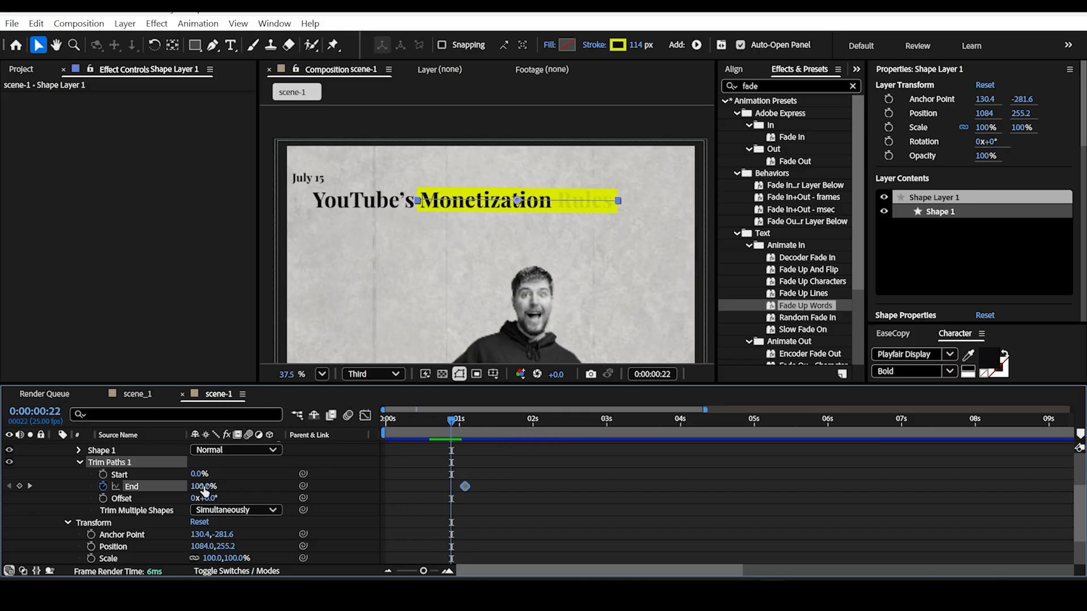
{"action": "left_click_drag", "start_coordinate": [200, 486], "coordinate": [145, 486]}
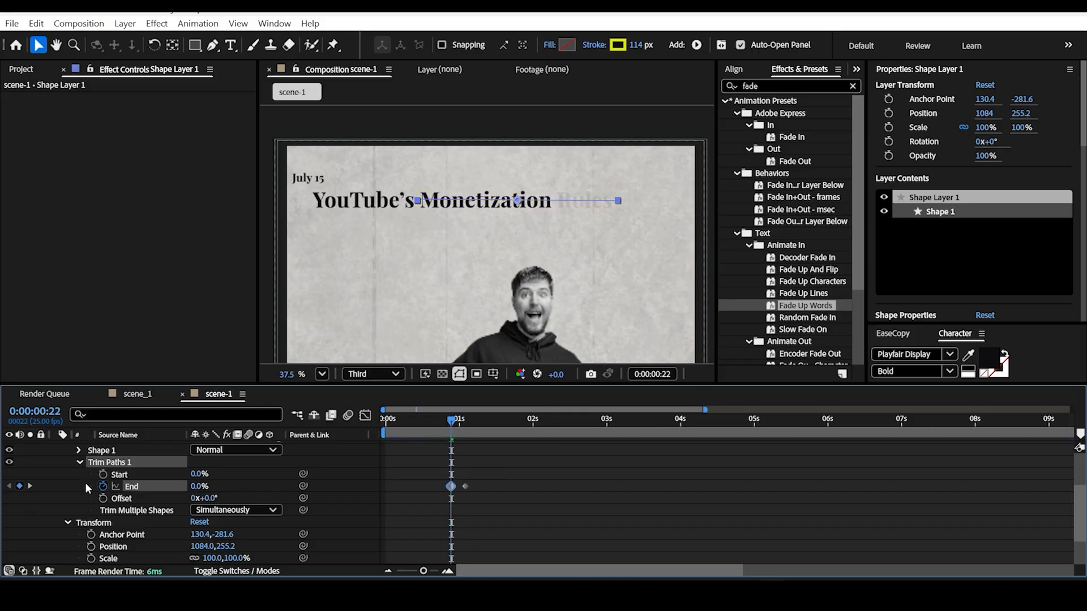
Step: Apply Easy Ease to both Trim Paths End keyframes and shape the speed curve for a fast start and slow finish
{"action": "left_click_drag", "start_coordinate": [481, 470], "coordinate": [425, 500]}
{"action": "key", "text": "F9"}
{"action": "key", "text": "semicolon"}
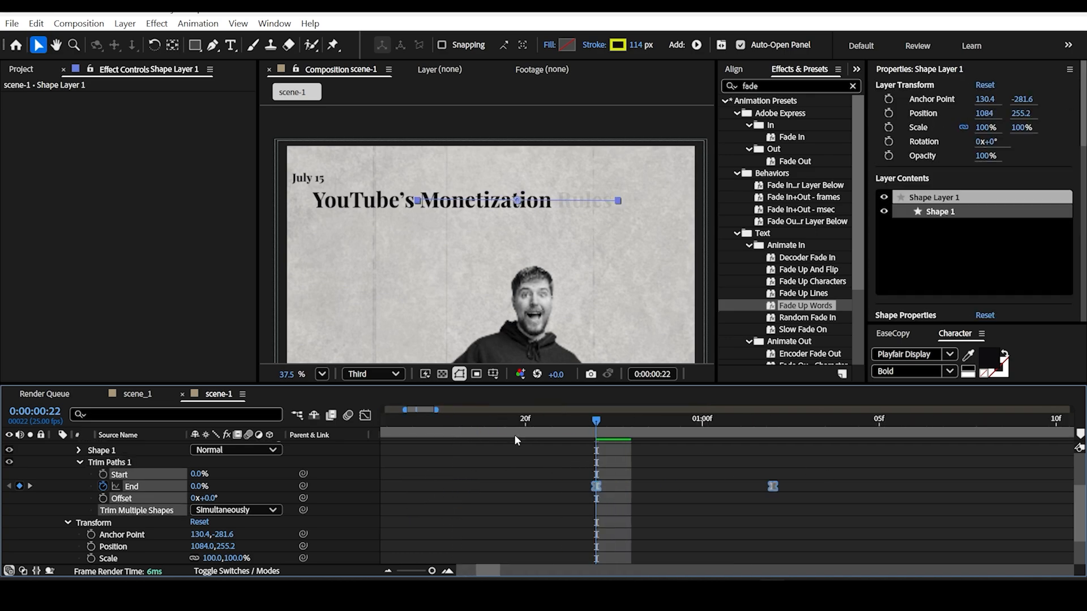
{"action": "left_click", "coordinate": [365, 415]}
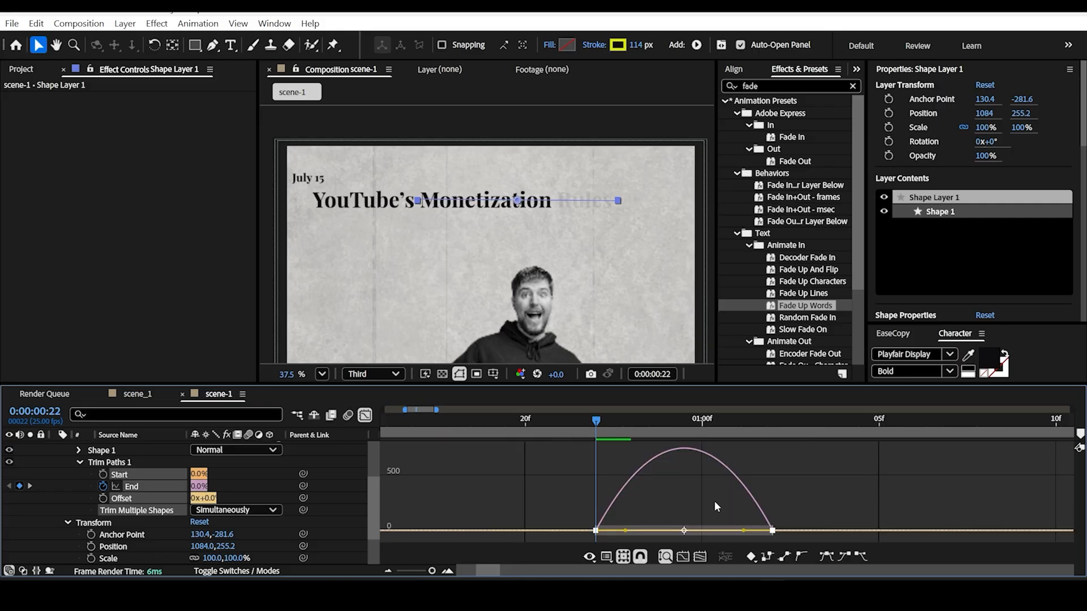
{"action": "left_click_drag", "start_coordinate": [485, 530], "coordinate": [467, 529]}
{"action": "left_click_drag", "start_coordinate": [642, 529], "coordinate": [460, 534]}
{"action": "left_click_drag", "start_coordinate": [460, 534], "coordinate": [461, 534]}
{"action": "key", "text": "space"}
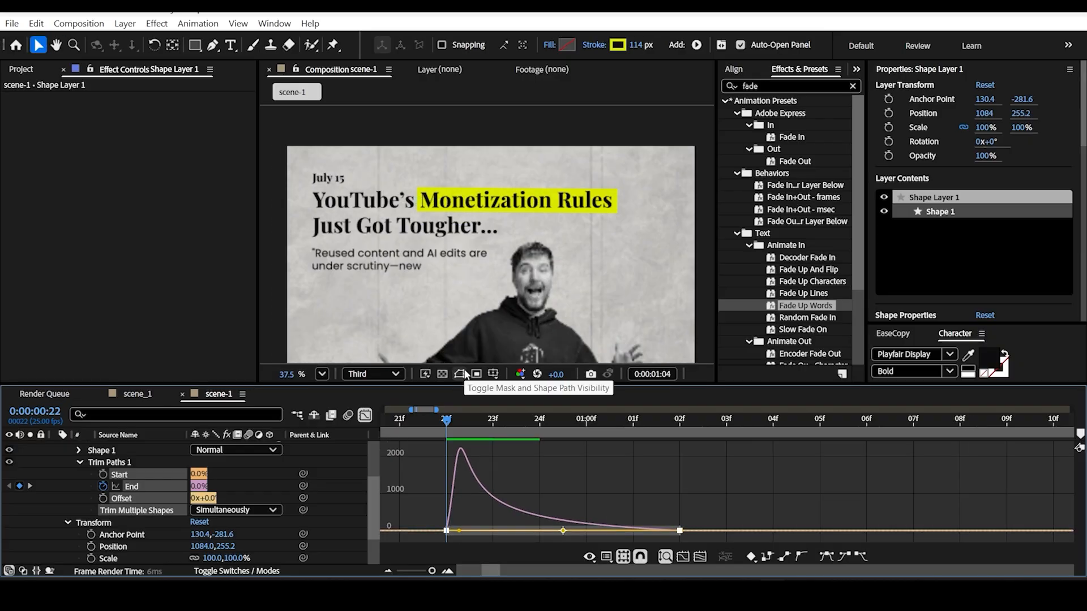
Step: Retime the highlight's Trim Paths End keyframes to about 1 second and 2 seconds, and preview the reveal
{"action": "key", "text": "space"}
{"action": "left_click", "coordinate": [365, 416]}
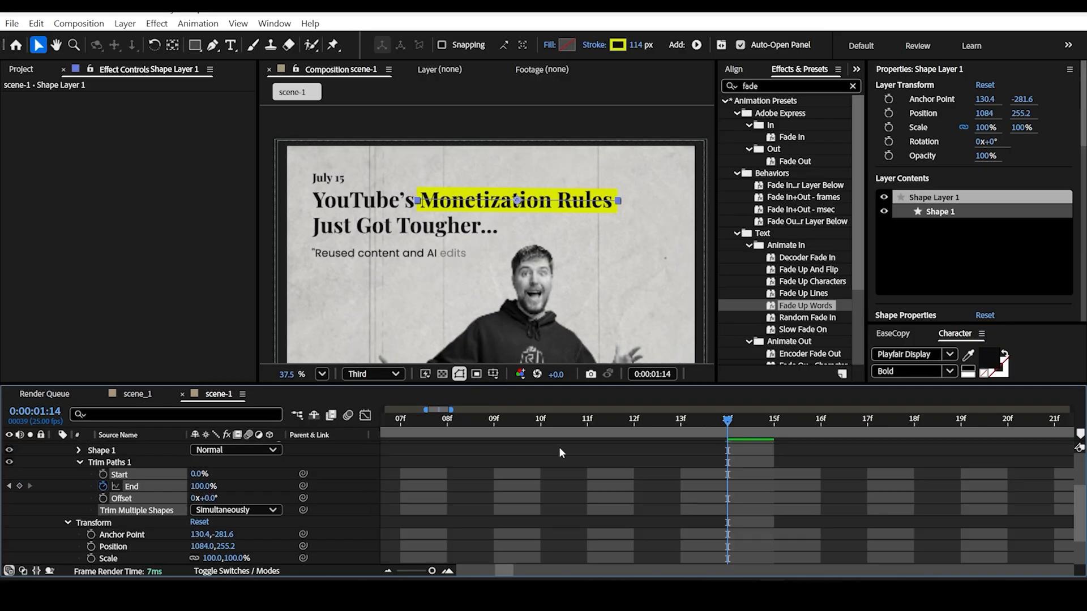
{"action": "scroll", "coordinate": [558, 446], "scroll_direction": "down", "scroll_amount": 5}
{"action": "left_click_drag", "start_coordinate": [528, 426], "coordinate": [426, 435]}
{"action": "key", "text": "space"}
{"action": "key", "text": "space"}
{"action": "left_click_drag", "start_coordinate": [484, 487], "coordinate": [515, 486]}
{"action": "key", "text": "ctrl+z"}
{"action": "left_click", "coordinate": [510, 488]}
{"action": "left_click_drag", "start_coordinate": [533, 424], "coordinate": [461, 424]}
{"action": "key", "text": "space"}
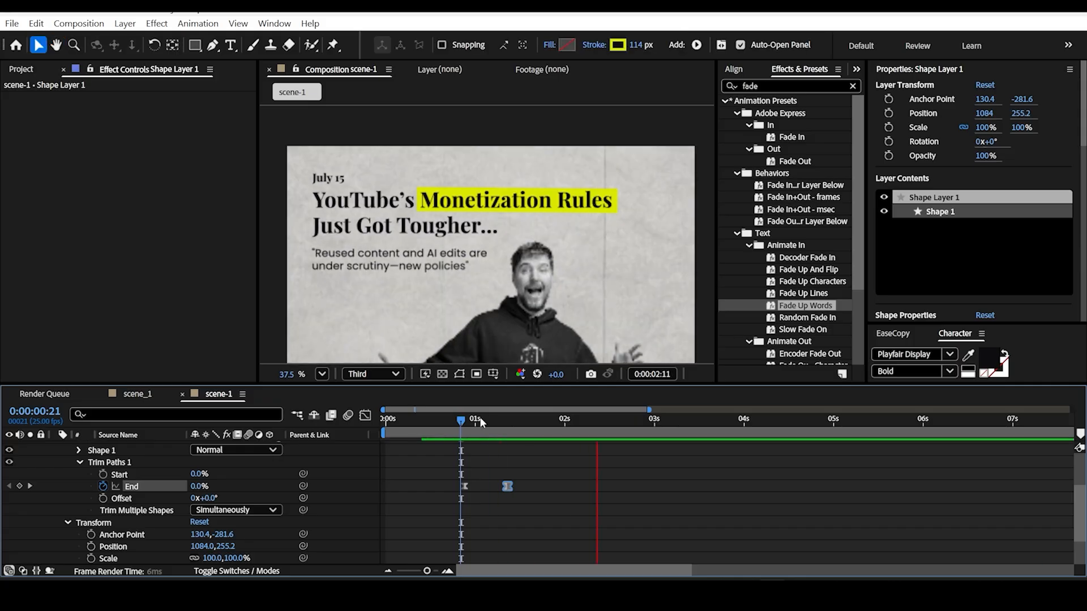
{"action": "left_click_drag", "start_coordinate": [475, 425], "coordinate": [428, 426]}
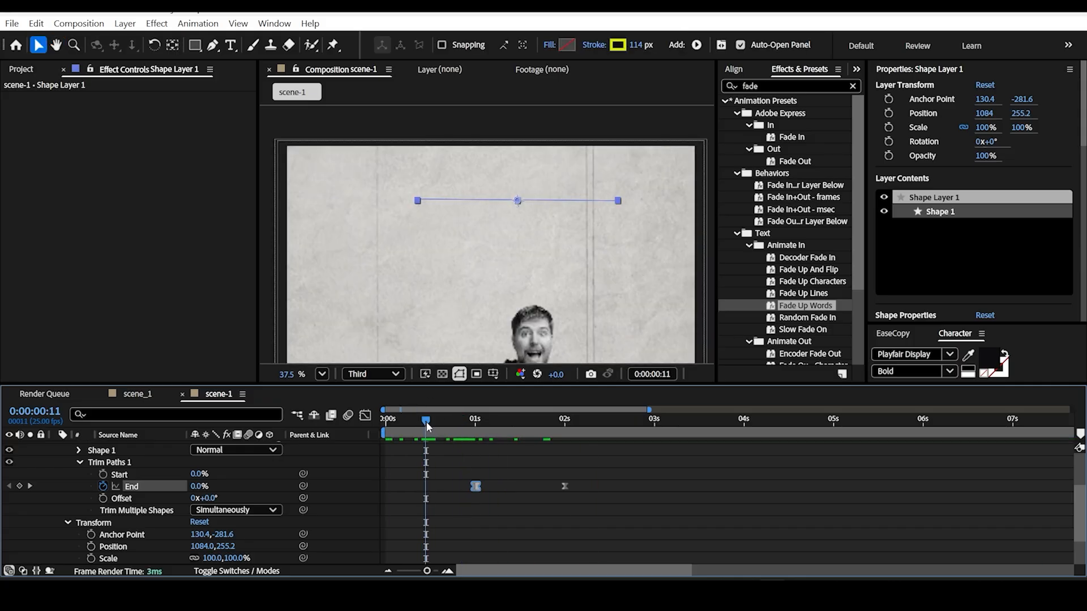
{"action": "key", "text": "space"}
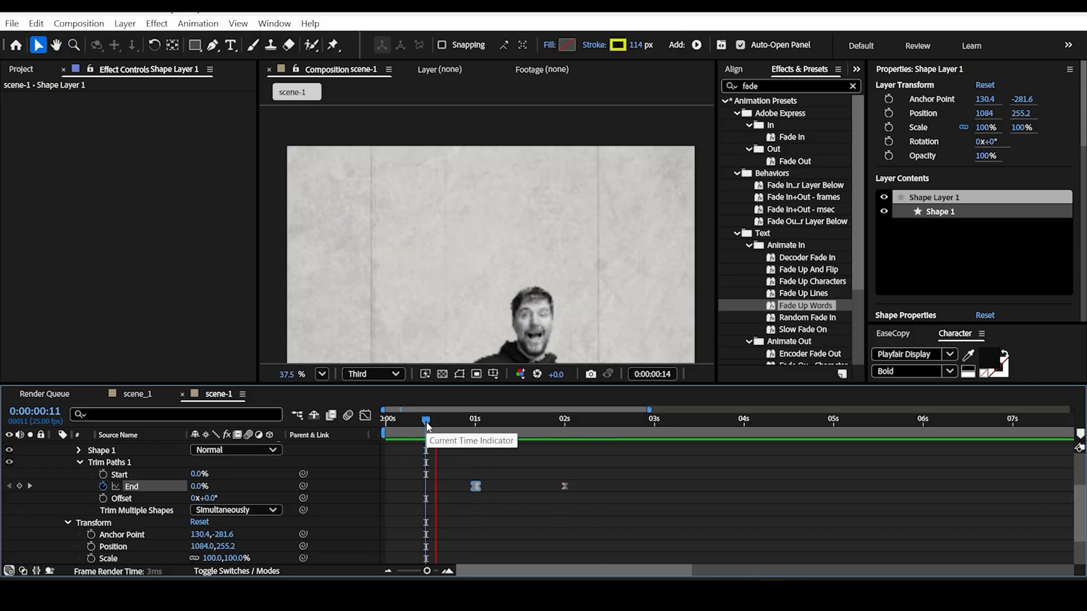
{"action": "key", "text": "space"}
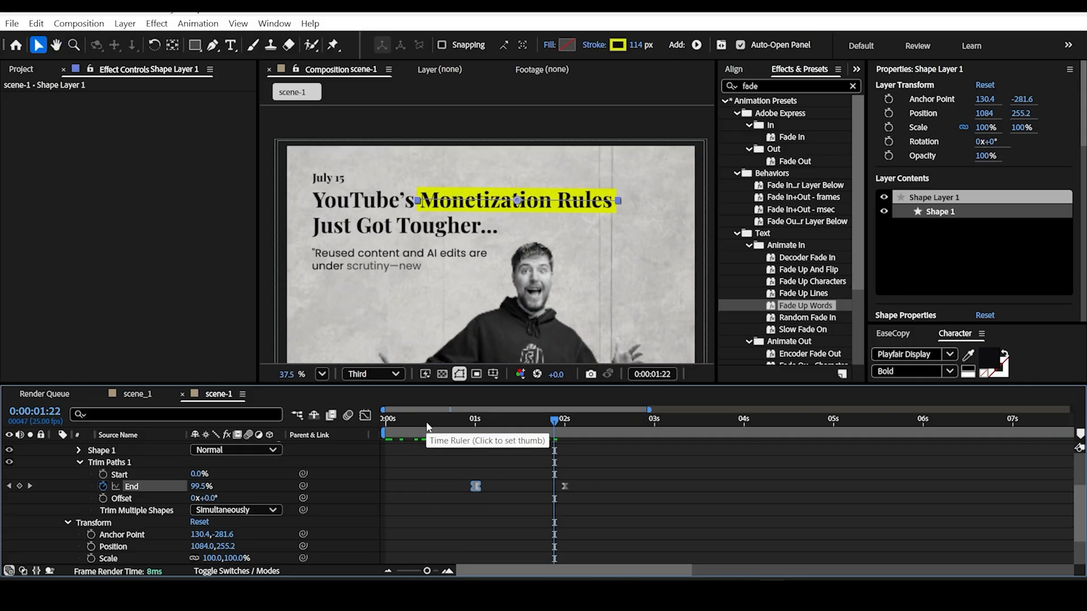
{"action": "scroll", "coordinate": [169, 504], "scroll_direction": "up", "scroll_amount": 3}
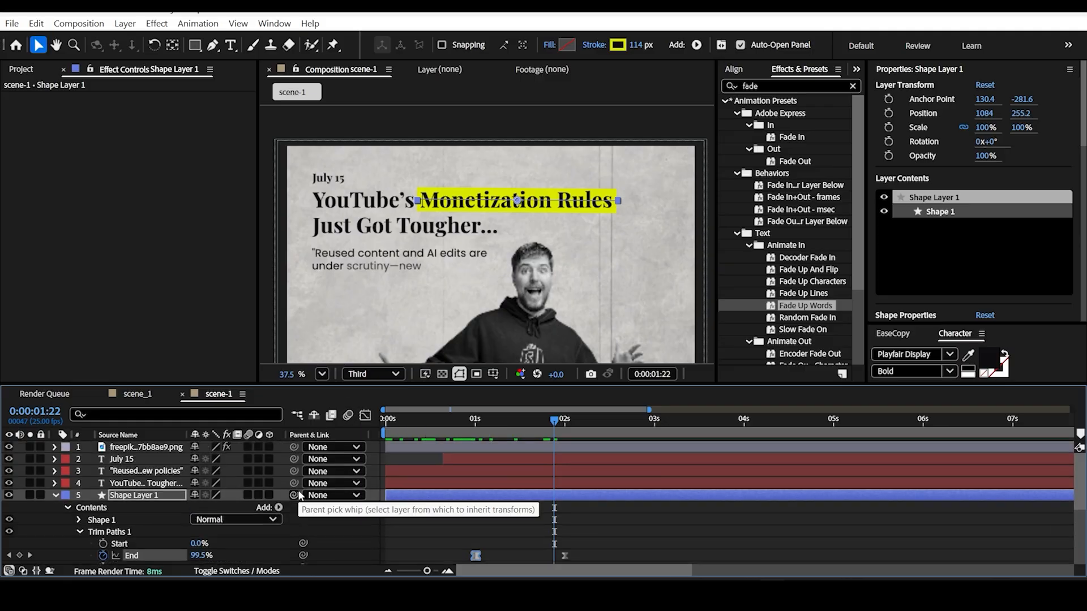
{"action": "left_click", "coordinate": [55, 495]}
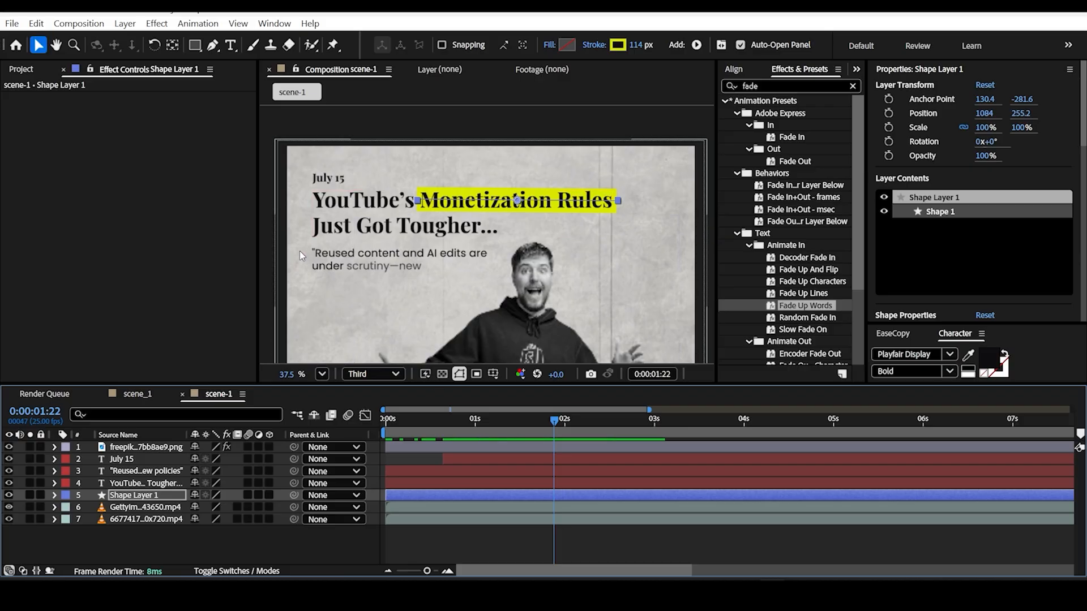
Step: Create a second shape layer in scene-1 for highlighting the quote below the headline
{"action": "scroll", "coordinate": [349, 221], "scroll_direction": "up", "scroll_amount": 5}
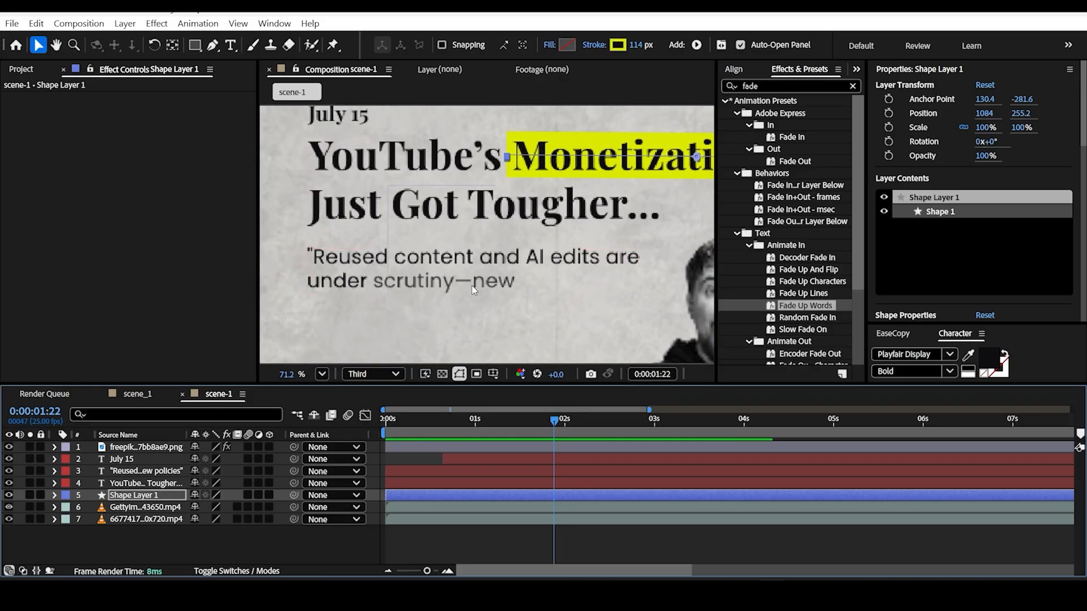
{"action": "scroll", "coordinate": [481, 283], "scroll_direction": "up", "scroll_amount": 1}
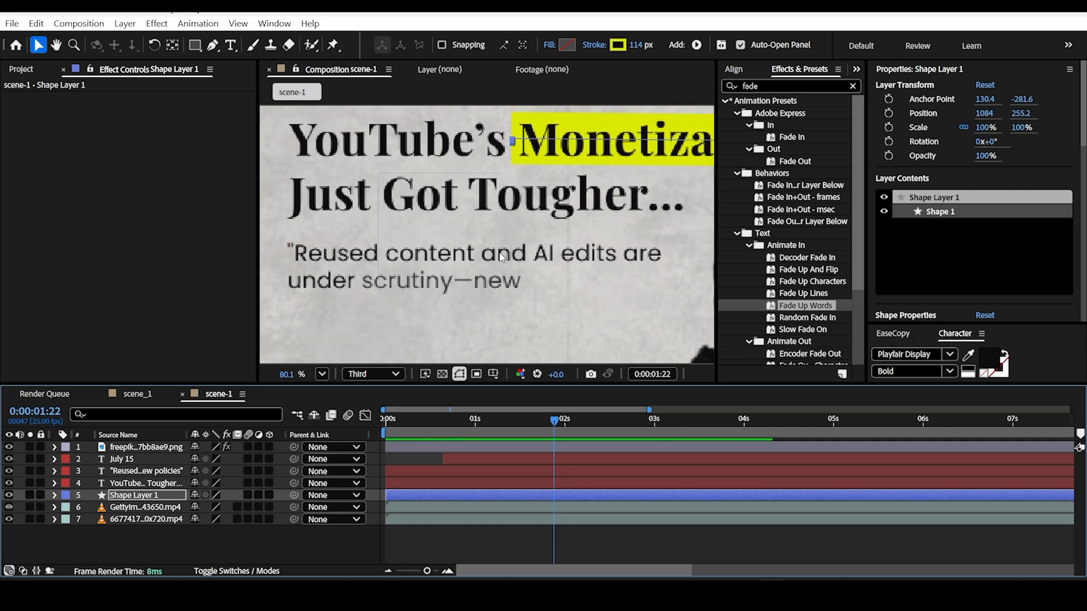
{"action": "key", "text": "Tab"}
{"action": "left_click", "coordinate": [312, 542]}
{"action": "left_click", "coordinate": [223, 542]}
{"action": "right_click", "coordinate": [215, 539]}
{"action": "mouse_move", "coordinate": [339, 371]}
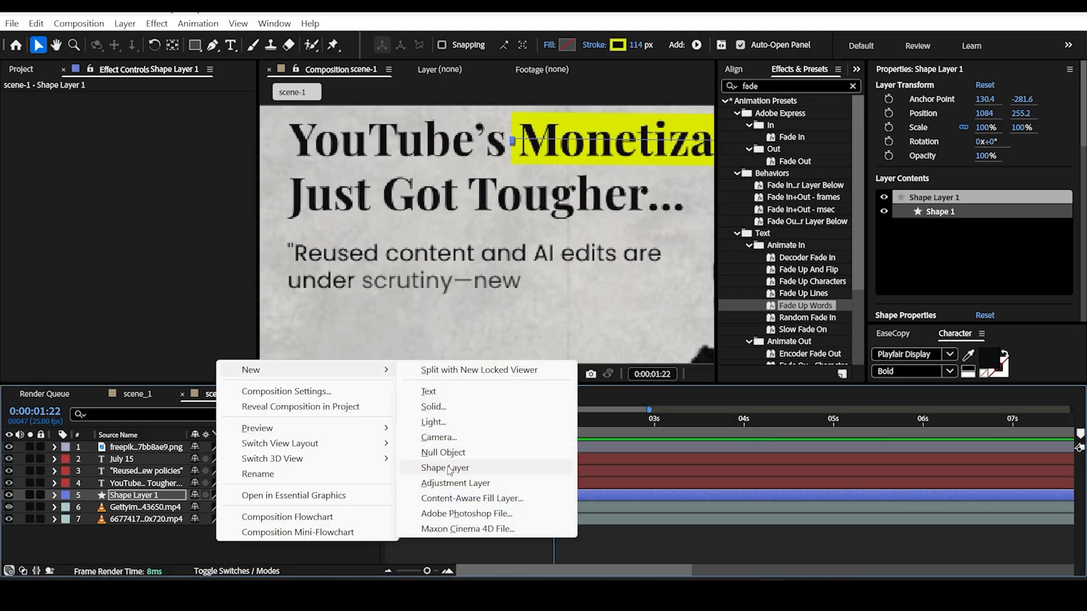
{"action": "left_click", "coordinate": [448, 469]}
Step: Draw a straight Pen line across the words "Reused content and AI edits" on the new shape layer
{"action": "left_click", "coordinate": [194, 45]}
{"action": "left_click", "coordinate": [213, 45]}
{"action": "scroll", "coordinate": [328, 303], "scroll_direction": "up", "scroll_amount": 2}
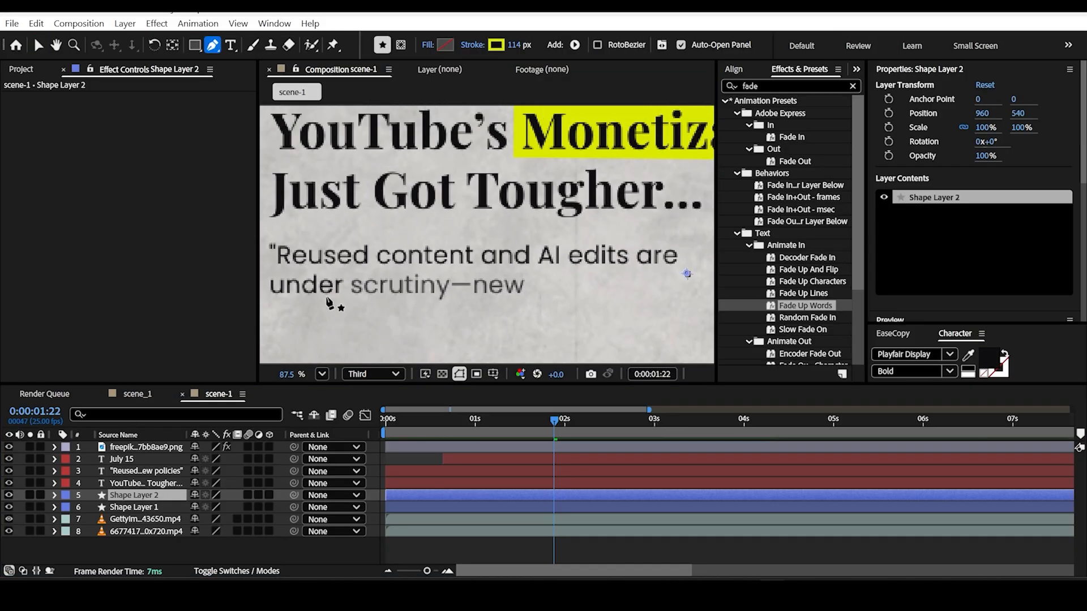
{"action": "scroll", "coordinate": [334, 294], "scroll_direction": "down", "scroll_amount": 2}
{"action": "scroll", "coordinate": [356, 277], "scroll_direction": "up", "scroll_amount": 4}
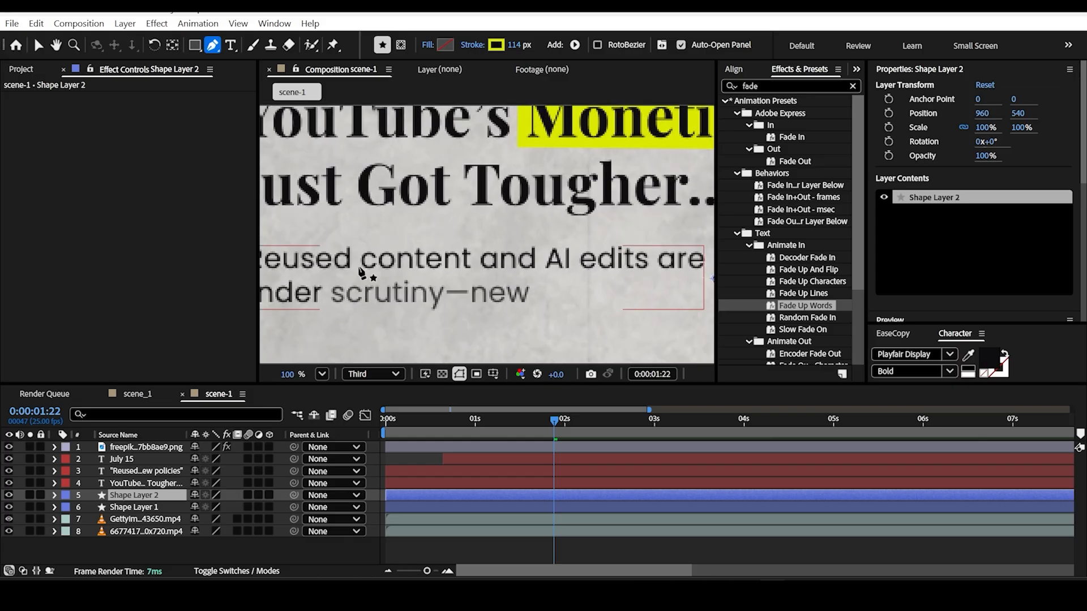
{"action": "left_click_drag", "start_coordinate": [327, 260], "coordinate": [389, 243]}
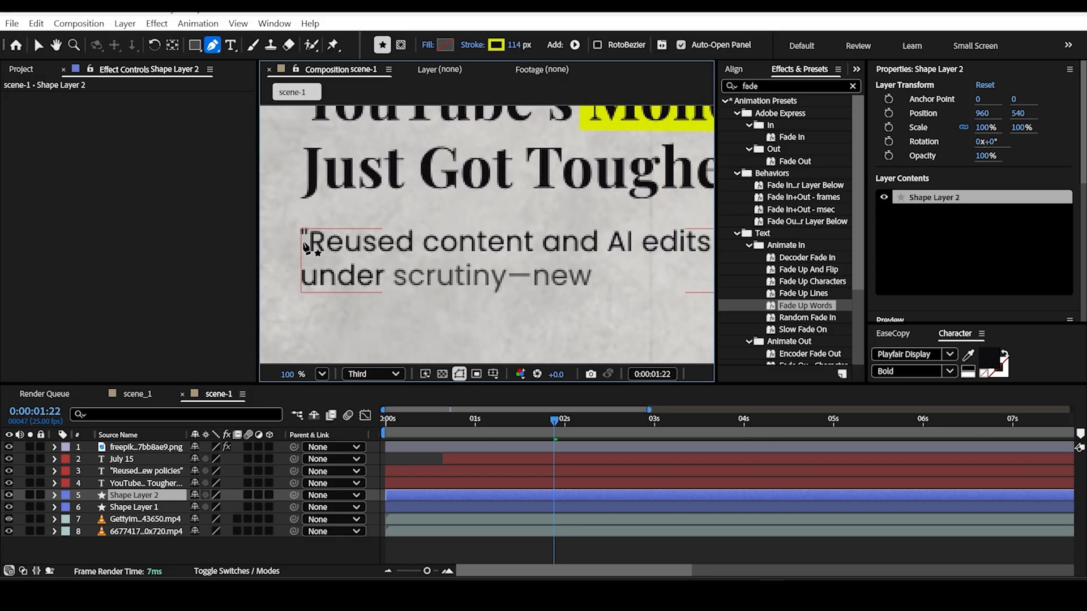
{"action": "scroll", "coordinate": [303, 246], "scroll_direction": "down", "scroll_amount": 3}
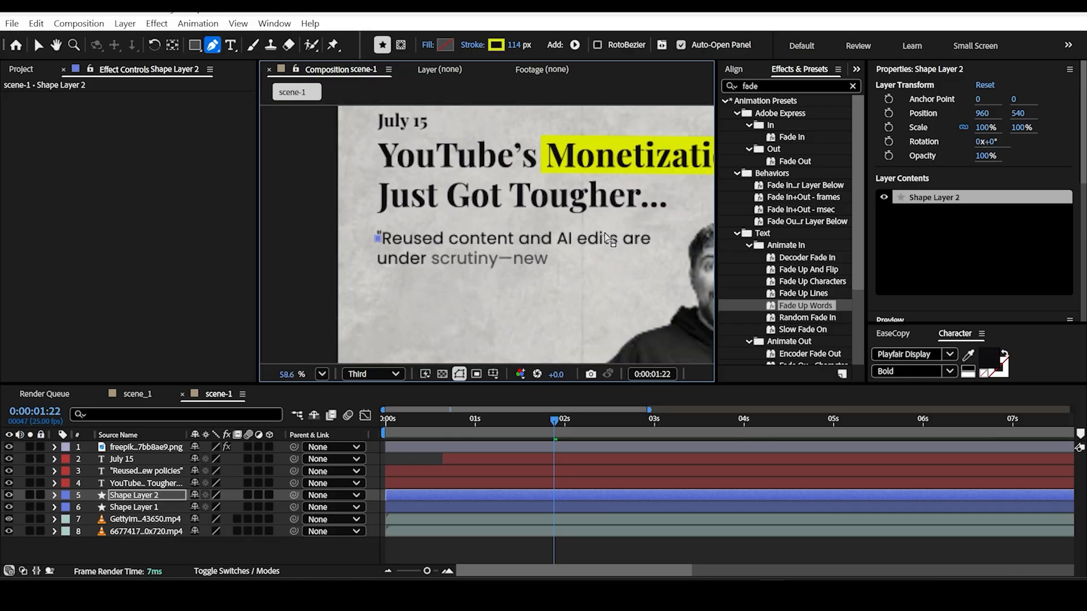
{"action": "scroll", "coordinate": [693, 249], "scroll_direction": "up", "scroll_amount": 4}
{"action": "left_click_drag", "start_coordinate": [639, 229], "coordinate": [464, 220]}
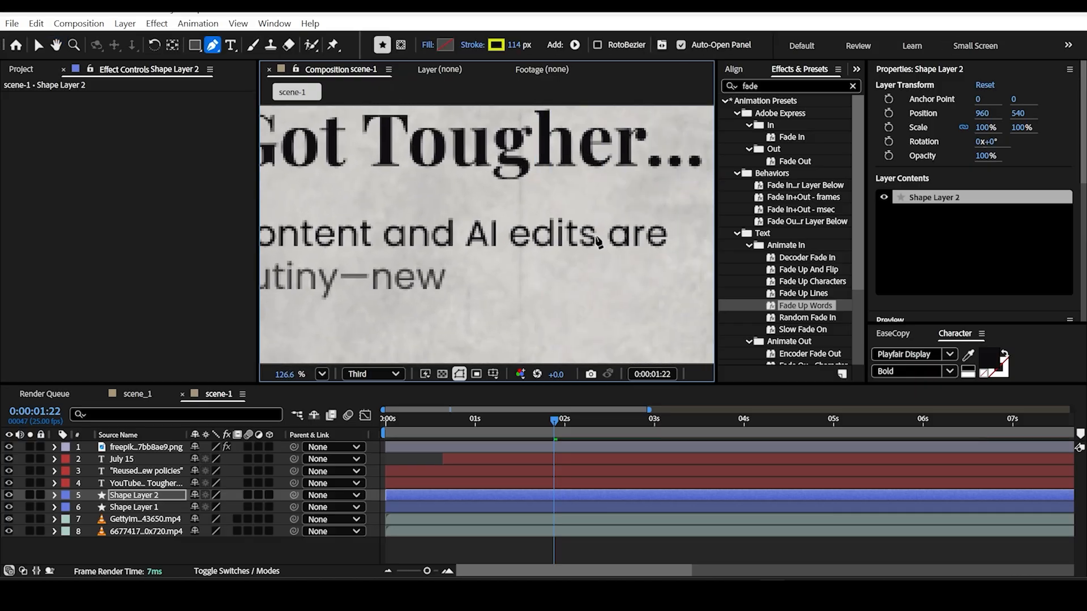
{"action": "left_click", "coordinate": [601, 237]}
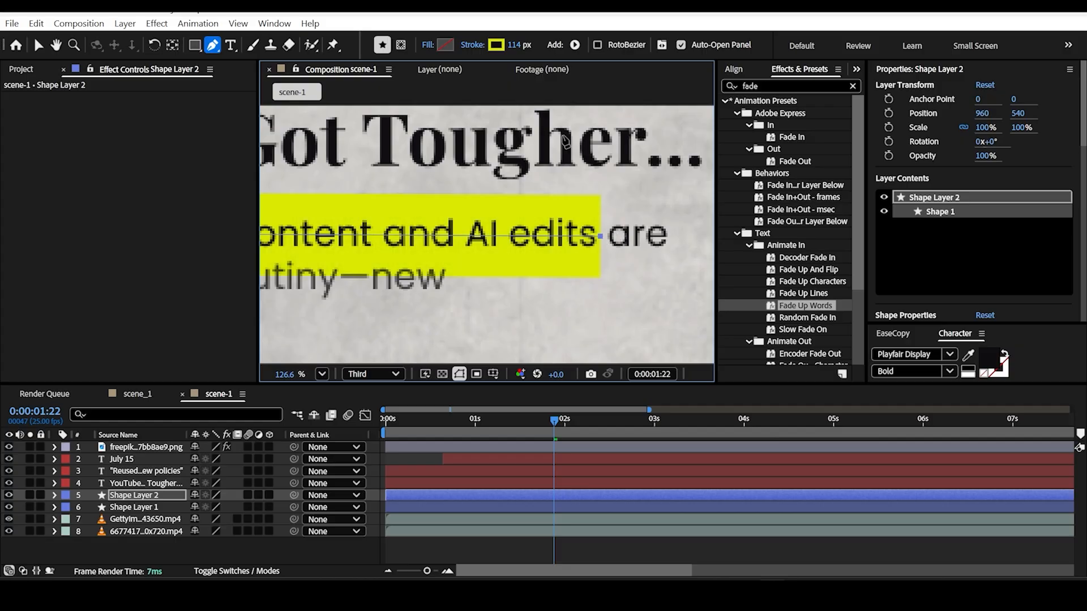
Step: Set the quote highlight's stroke width to 59 px so it covers only the first line
{"action": "left_click_drag", "start_coordinate": [513, 44], "coordinate": [478, 51]}
{"action": "scroll", "coordinate": [594, 225], "scroll_direction": "down", "scroll_amount": 4}
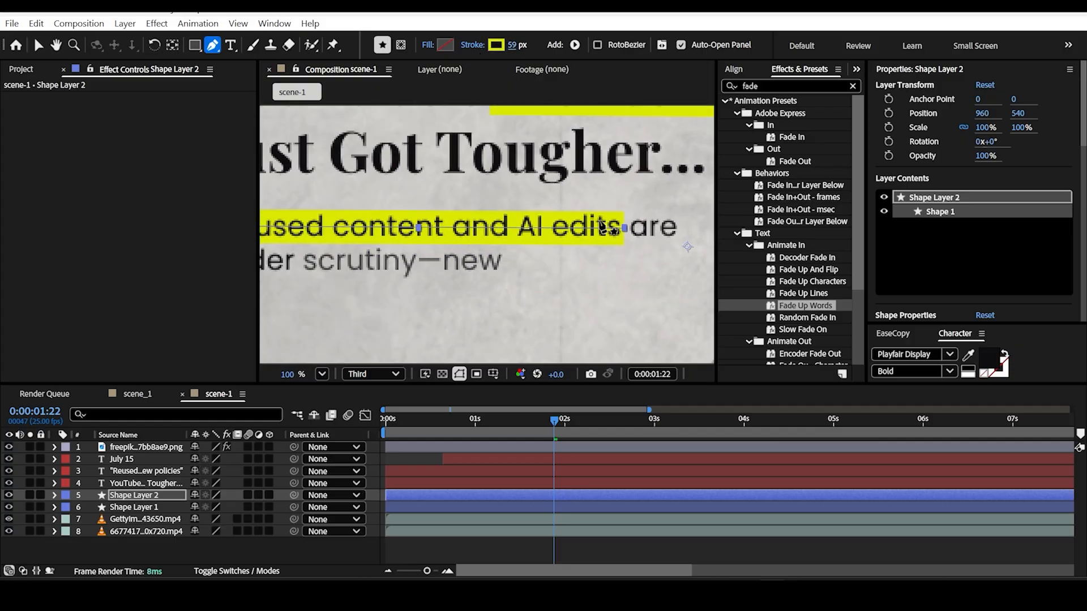
{"action": "scroll", "coordinate": [512, 229], "scroll_direction": "up", "scroll_amount": 2}
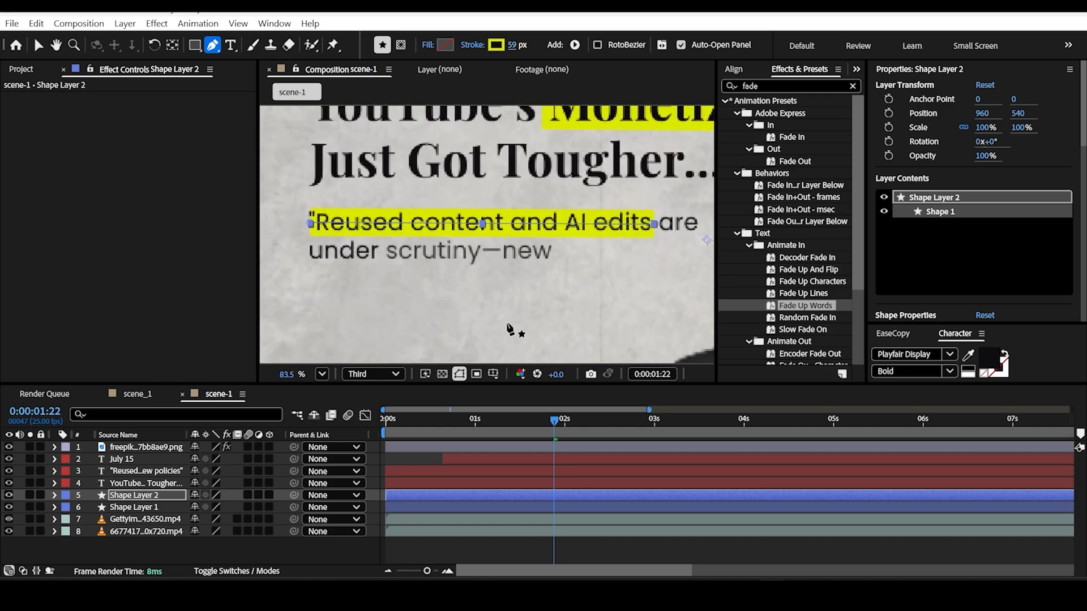
Step: Add Trim Paths to the quote highlight on Shape Layer 2, with the current time at 0:00:01:13, and reveal its properties
{"action": "mouse_move", "coordinate": [554, 422]}
{"action": "left_mouse_down"}
{"action": "mouse_move", "coordinate": [508, 425]}
{"action": "mouse_move", "coordinate": [526, 425]}
{"action": "left_mouse_up"}
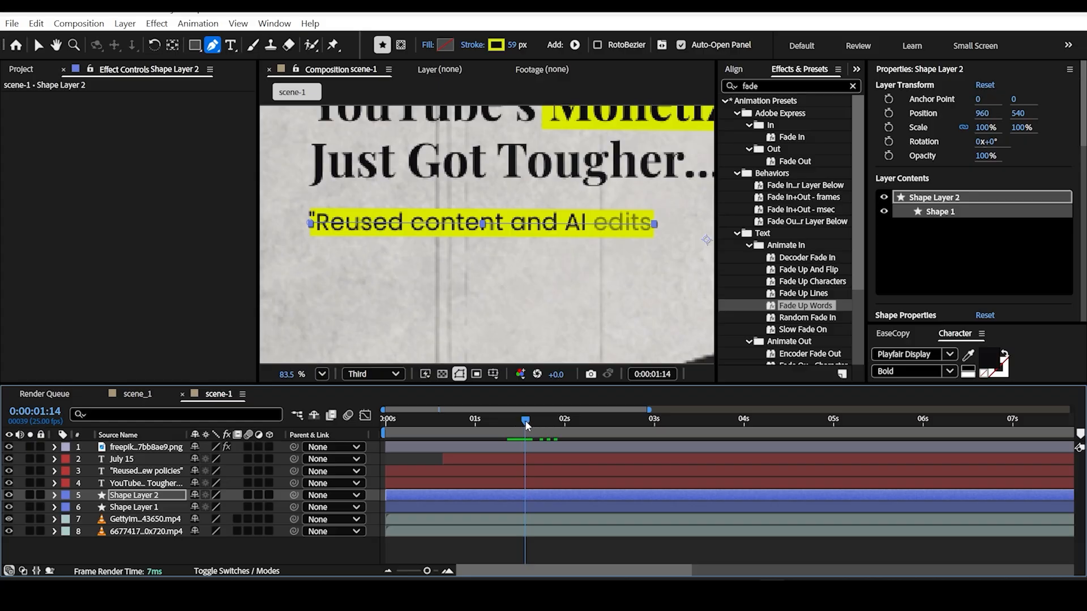
{"action": "left_click_drag", "start_coordinate": [525, 425], "coordinate": [522, 425]}
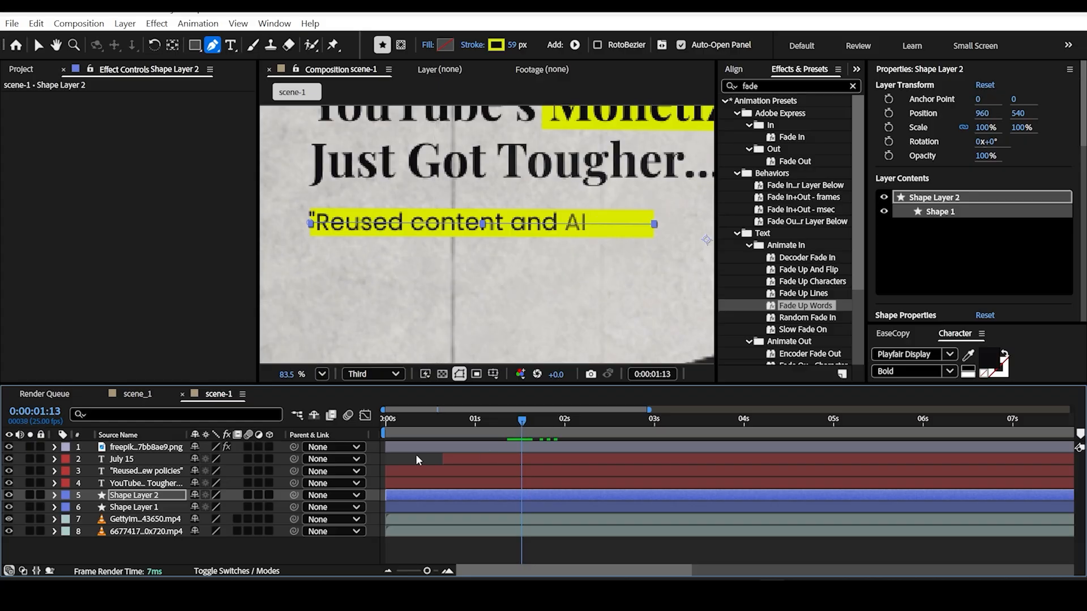
{"action": "left_click", "coordinate": [147, 495]}
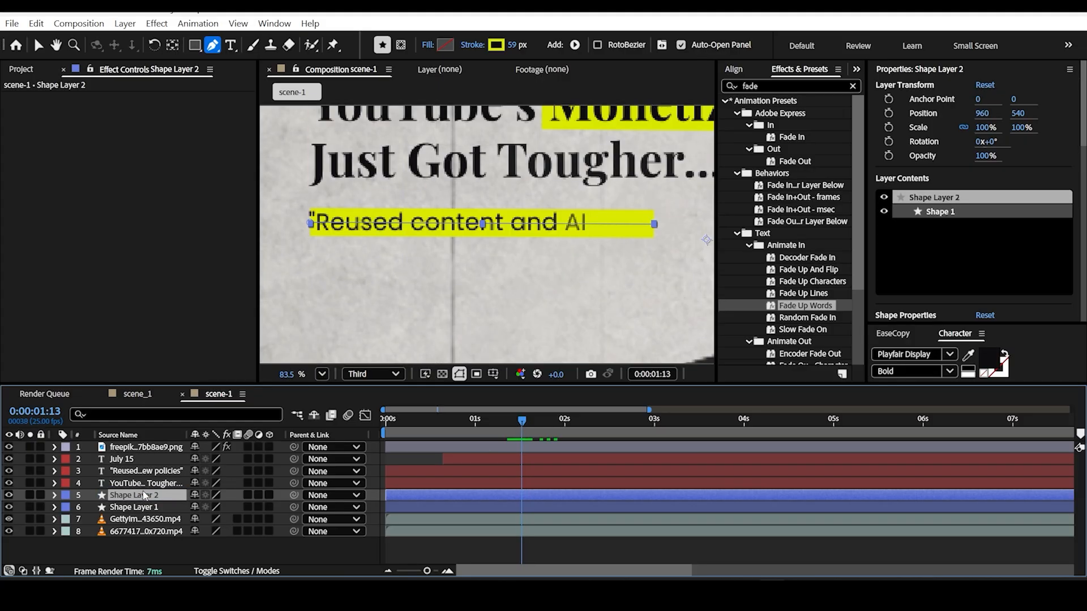
{"action": "left_click", "coordinate": [54, 496]}
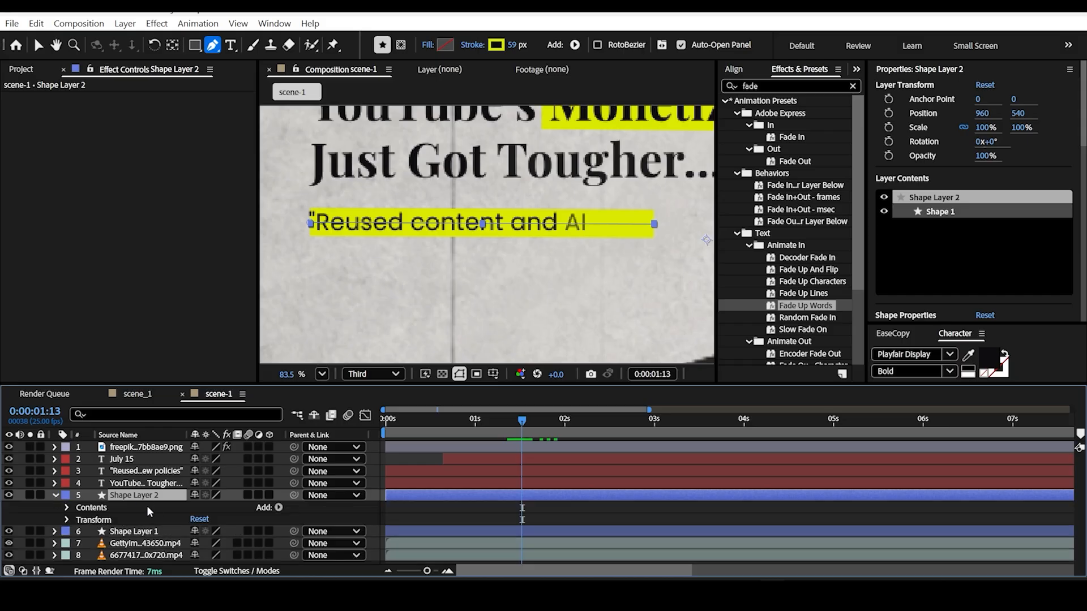
{"action": "left_click", "coordinate": [279, 509]}
{"action": "left_click", "coordinate": [272, 412]}
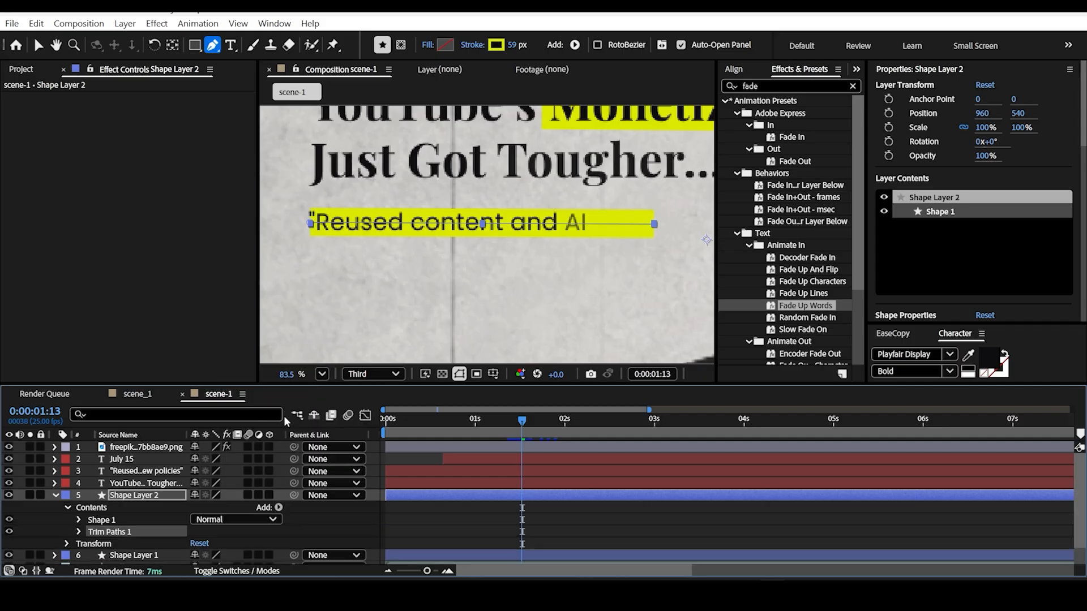
{"action": "scroll", "coordinate": [174, 518], "scroll_direction": "down", "scroll_amount": 1}
{"action": "left_click", "coordinate": [79, 510]}
{"action": "scroll", "coordinate": [91, 510], "scroll_direction": "down", "scroll_amount": 2}
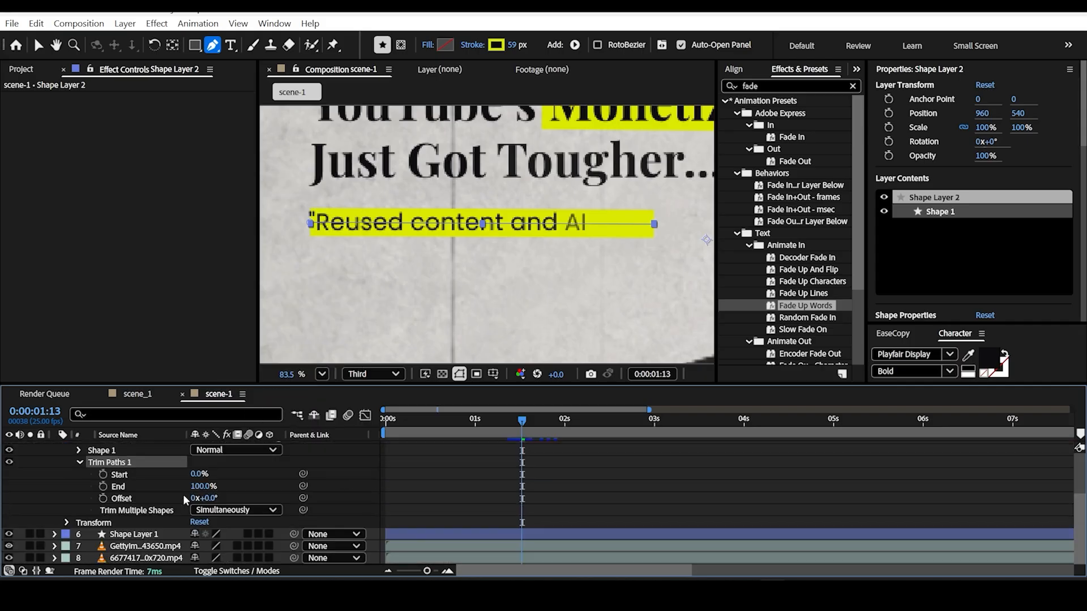
Step: Keyframe the quote highlight's Trim Paths End from 0% at 0:00:01:10 to 100% at about 0:00:01:16
{"action": "left_click", "coordinate": [102, 487]}
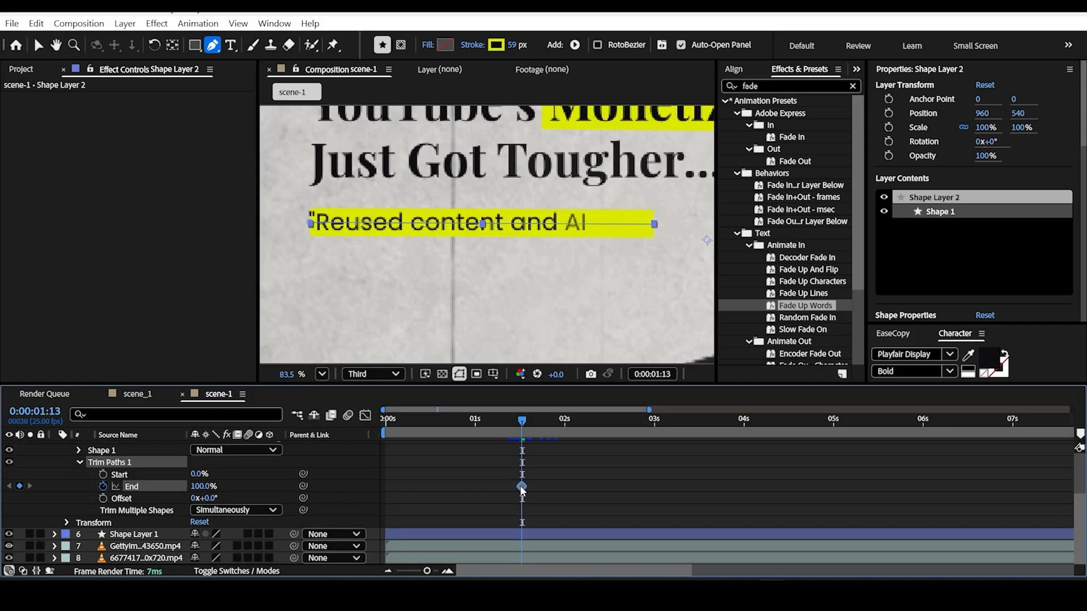
{"action": "left_click_drag", "start_coordinate": [523, 487], "coordinate": [533, 486]}
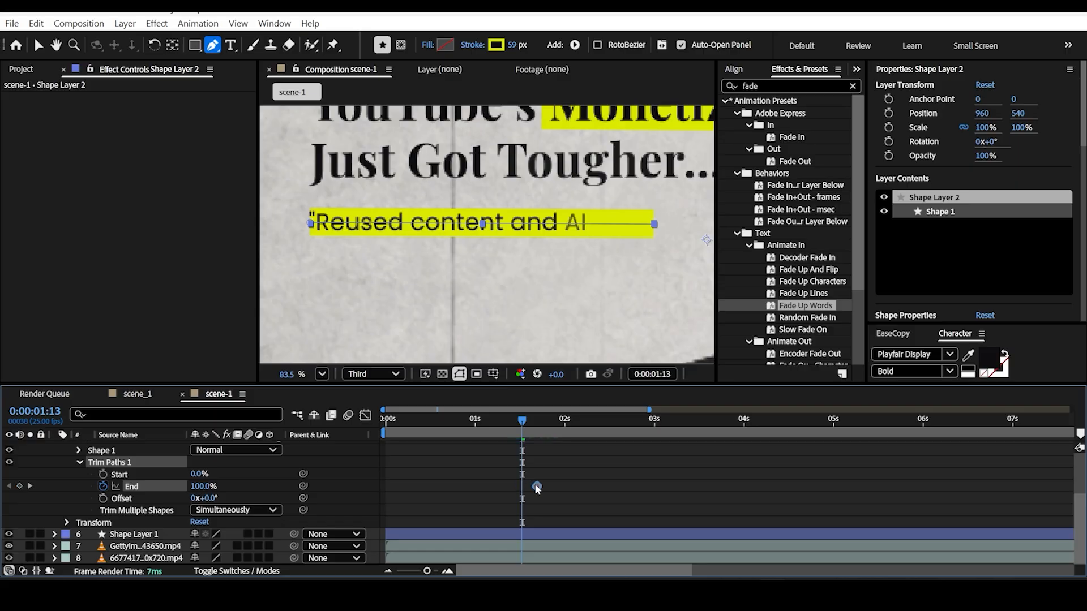
{"action": "left_click", "coordinate": [511, 423]}
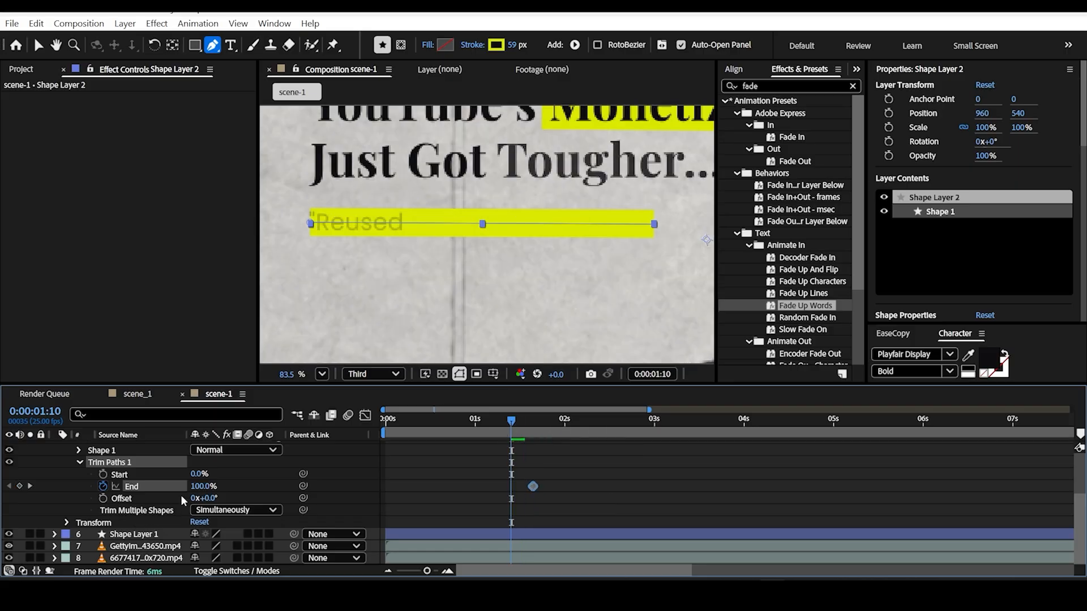
{"action": "left_click_drag", "start_coordinate": [199, 490], "coordinate": [81, 518]}
Step: Apply Easy Ease to the quote highlight's End keyframes, shape the speed graph to start fast and slow down gradually, and preview the reveal
{"action": "left_click_drag", "start_coordinate": [567, 462], "coordinate": [436, 520]}
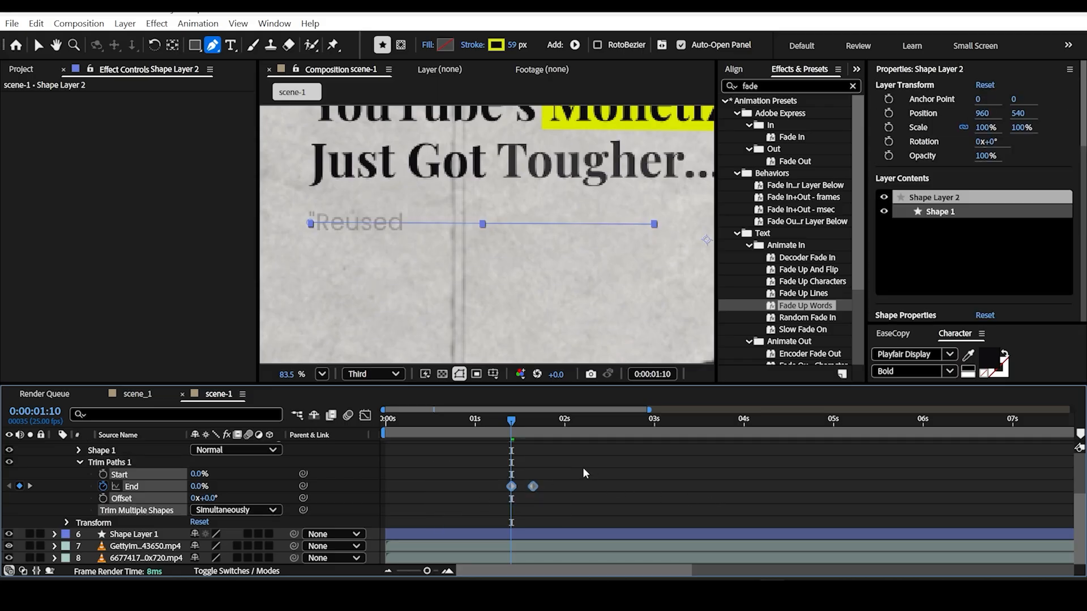
{"action": "left_click_drag", "start_coordinate": [588, 471], "coordinate": [462, 506]}
{"action": "key", "text": "F9"}
{"action": "left_click", "coordinate": [365, 415]}
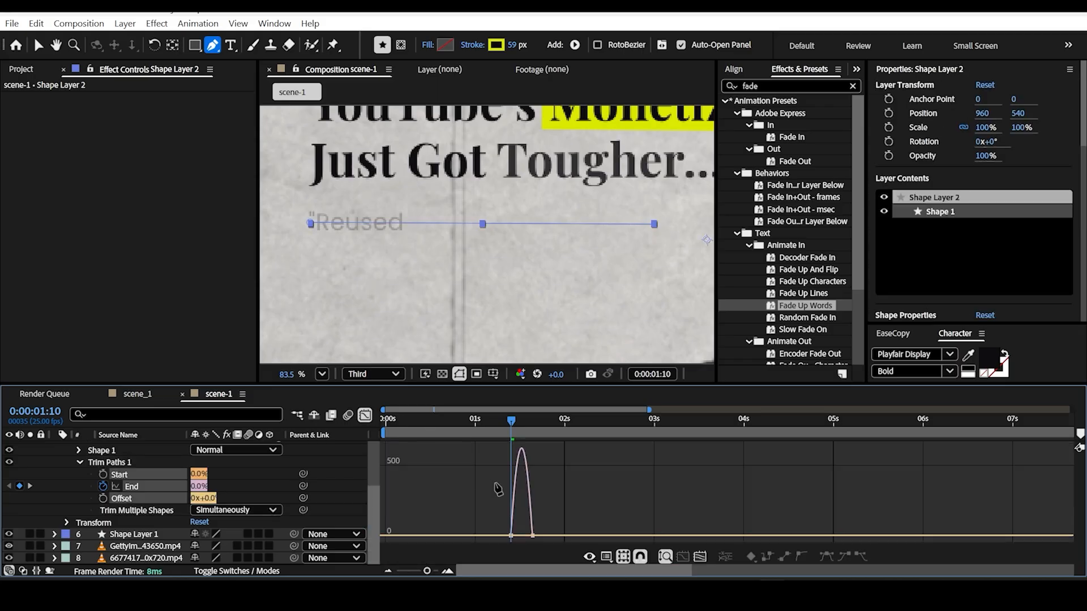
{"action": "key", "text": "v"}
{"action": "left_click_drag", "start_coordinate": [589, 498], "coordinate": [421, 550]}
{"action": "left_click_drag", "start_coordinate": [483, 534], "coordinate": [478, 535]}
{"action": "left_click_drag", "start_coordinate": [545, 533], "coordinate": [486, 534]}
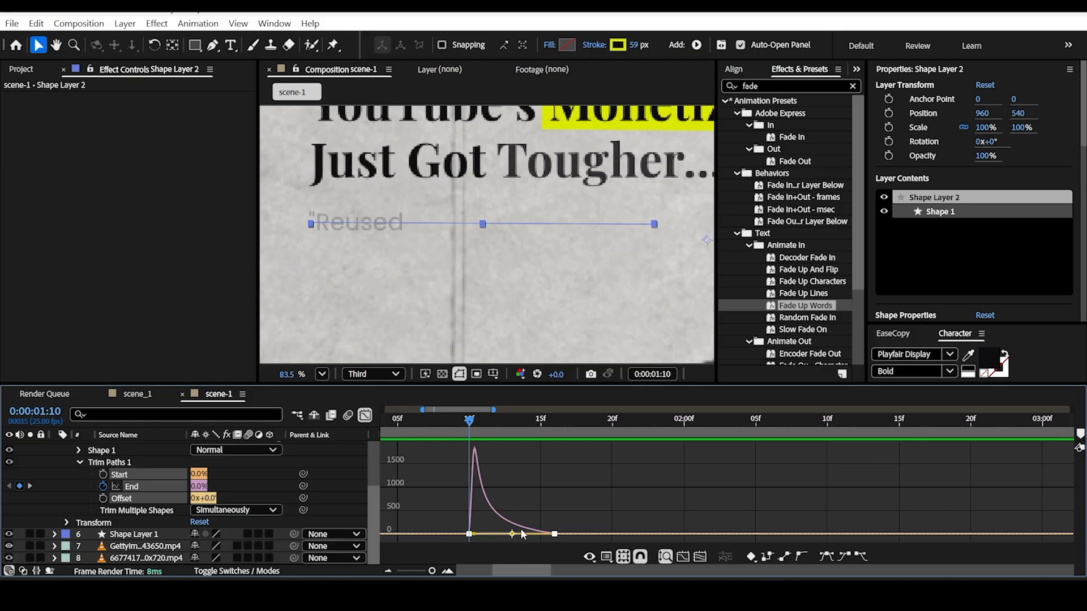
{"action": "left_click", "coordinate": [365, 417]}
{"action": "scroll", "coordinate": [456, 242], "scroll_direction": "down", "scroll_amount": 2}
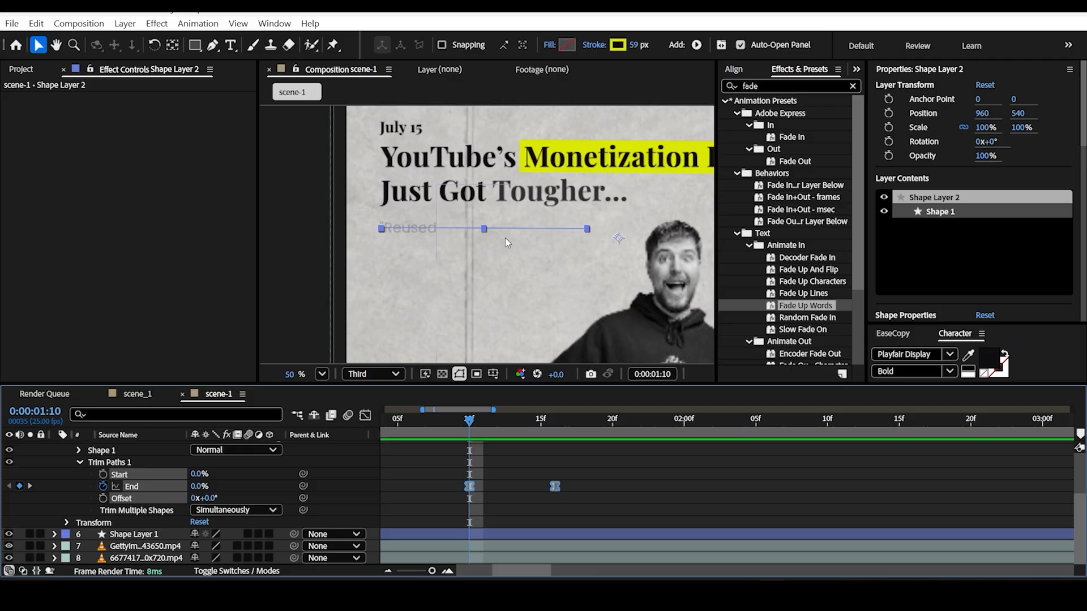
{"action": "key", "text": "space"}
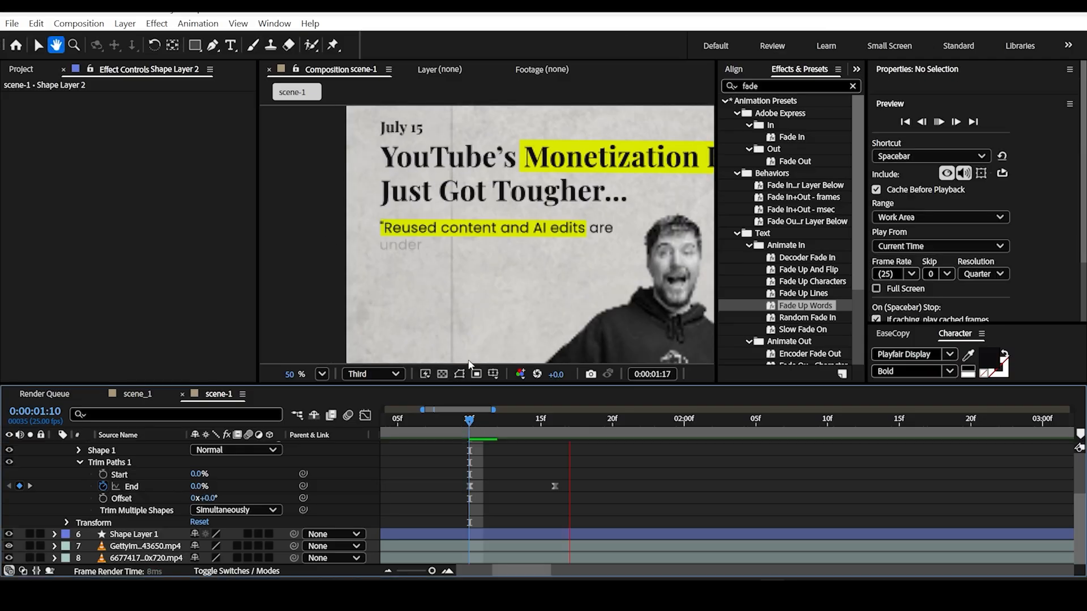
{"action": "key", "text": "space"}
Step: Retime the quote highlight's End keyframes to about 1.4 and 2.5 seconds, matching the quote text's Start keyframes, and preview the scene
{"action": "left_click", "coordinate": [364, 416]}
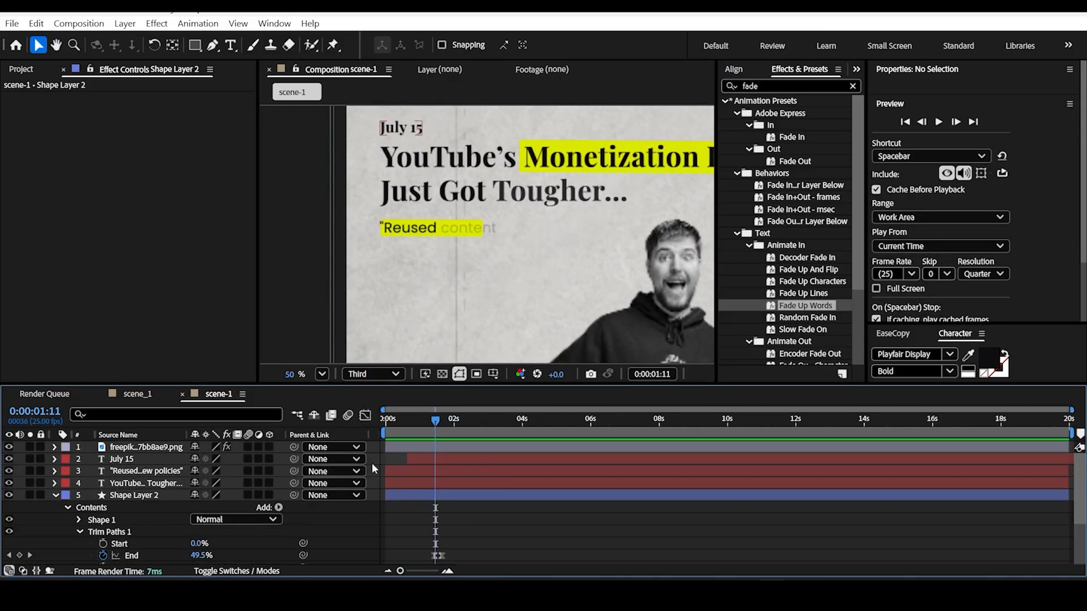
{"action": "left_click", "coordinate": [150, 495]}
{"action": "key", "text": "u"}
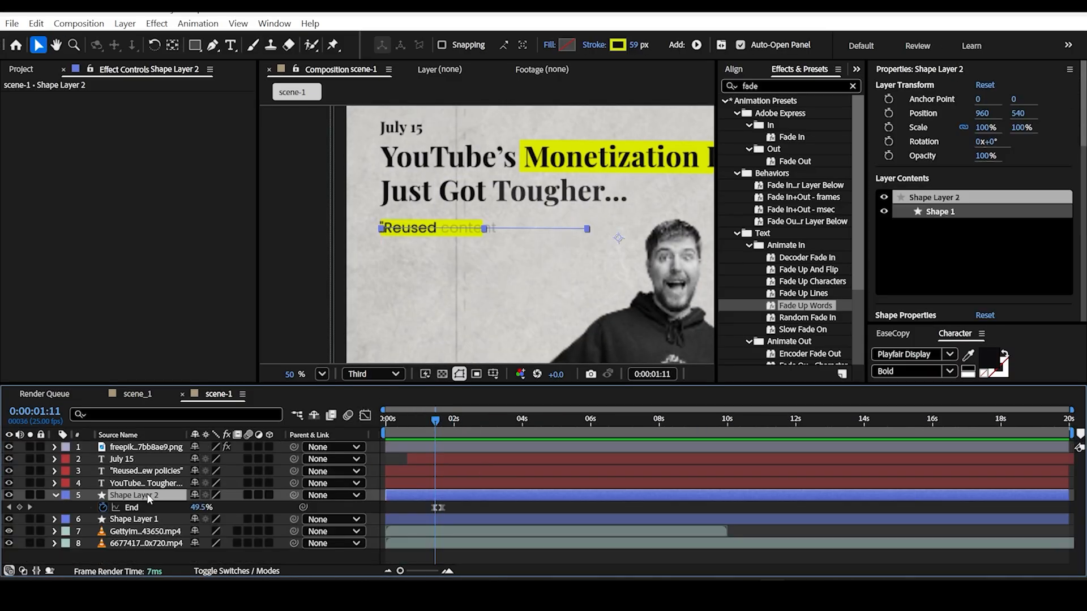
{"action": "left_click", "coordinate": [145, 472], "text": "ctrl"}
{"action": "key", "text": "u"}
{"action": "key", "text": "u"}
{"action": "left_click", "coordinate": [446, 532]}
{"action": "left_click_drag", "start_coordinate": [442, 532], "coordinate": [469, 533]}
{"action": "left_click_drag", "start_coordinate": [435, 424], "coordinate": [432, 430]}
{"action": "left_click", "coordinate": [433, 532]}
{"action": "left_click", "coordinate": [434, 532]}
{"action": "key", "text": "space"}
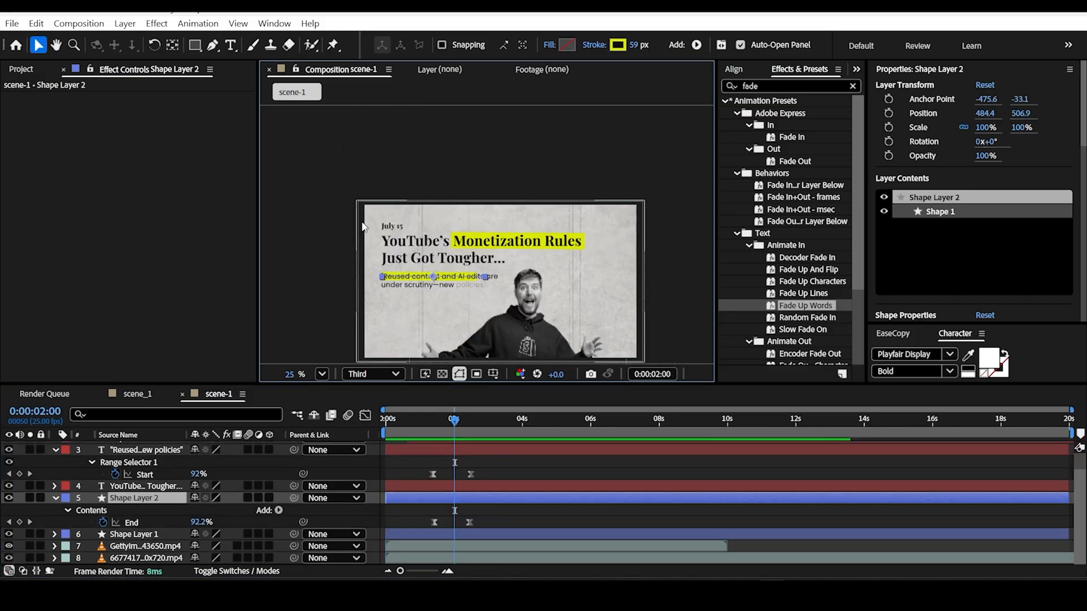
Step: Create a new shape layer and draw a blue filled rectangle behind the "July 15" date text
{"action": "scroll", "coordinate": [355, 219], "scroll_direction": "up", "scroll_amount": 4}
{"action": "left_click_drag", "start_coordinate": [356, 218], "coordinate": [396, 178]}
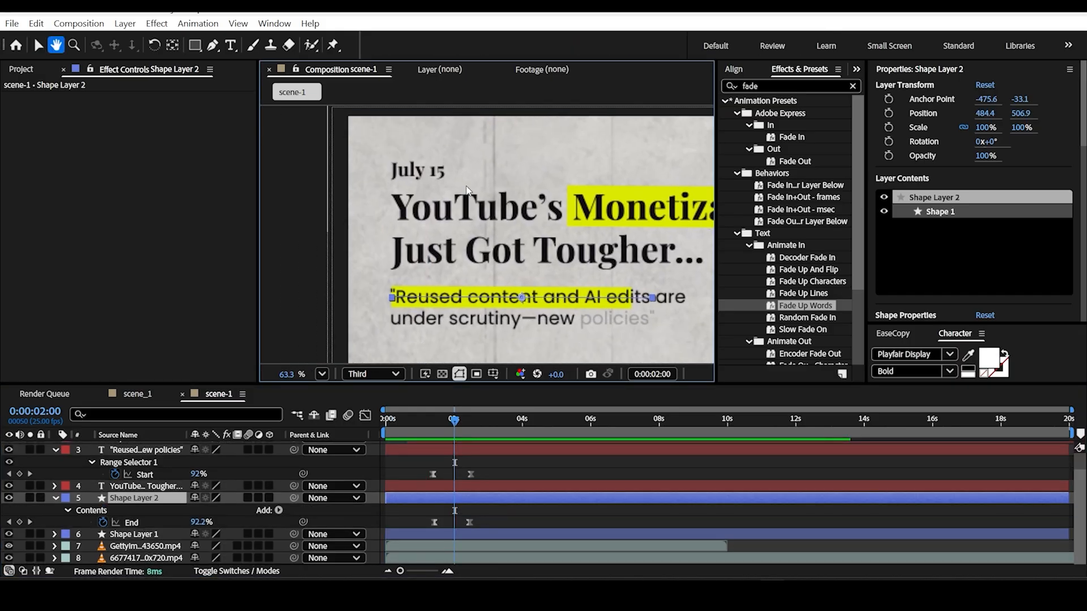
{"action": "scroll", "coordinate": [396, 172], "scroll_direction": "up", "scroll_amount": 4}
{"action": "left_click_drag", "start_coordinate": [420, 177], "coordinate": [401, 187]}
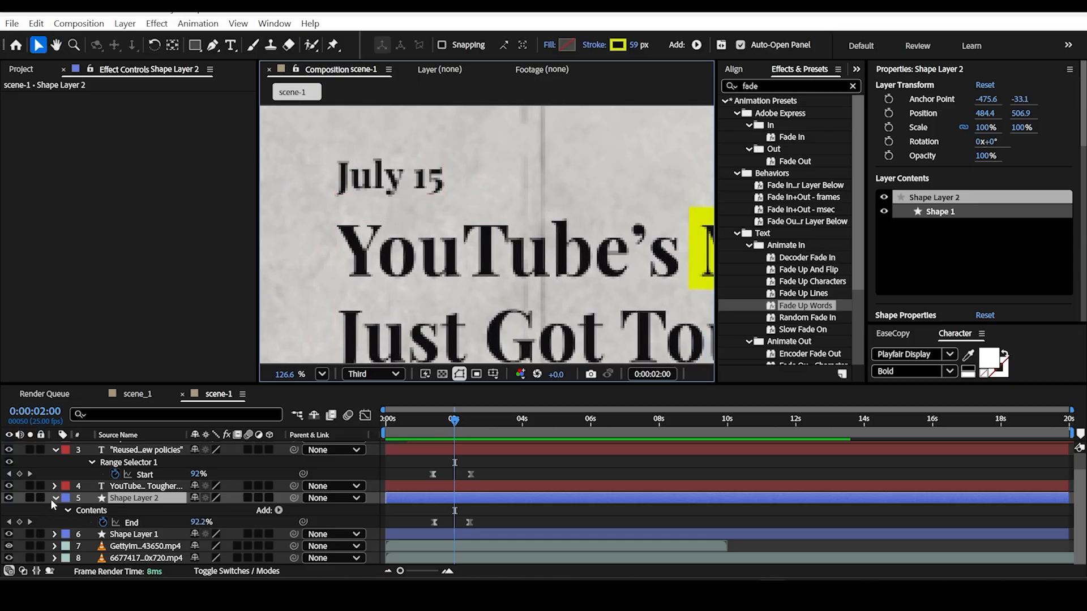
{"action": "left_click", "coordinate": [51, 499]}
{"action": "right_click", "coordinate": [43, 490]}
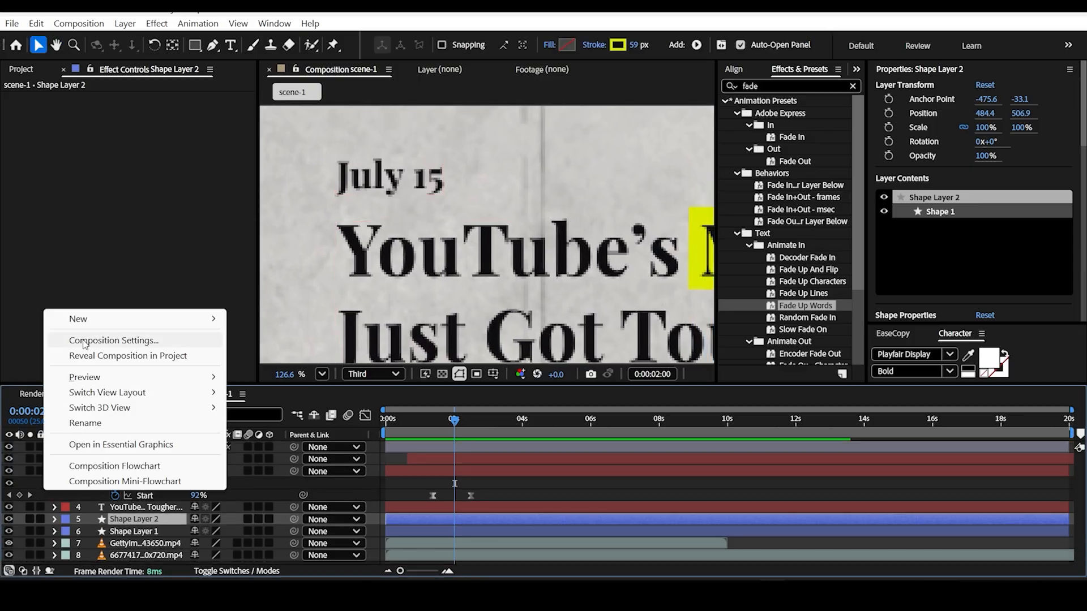
{"action": "mouse_move", "coordinate": [113, 319]}
{"action": "left_click", "coordinate": [321, 417]}
{"action": "key", "text": "q"}
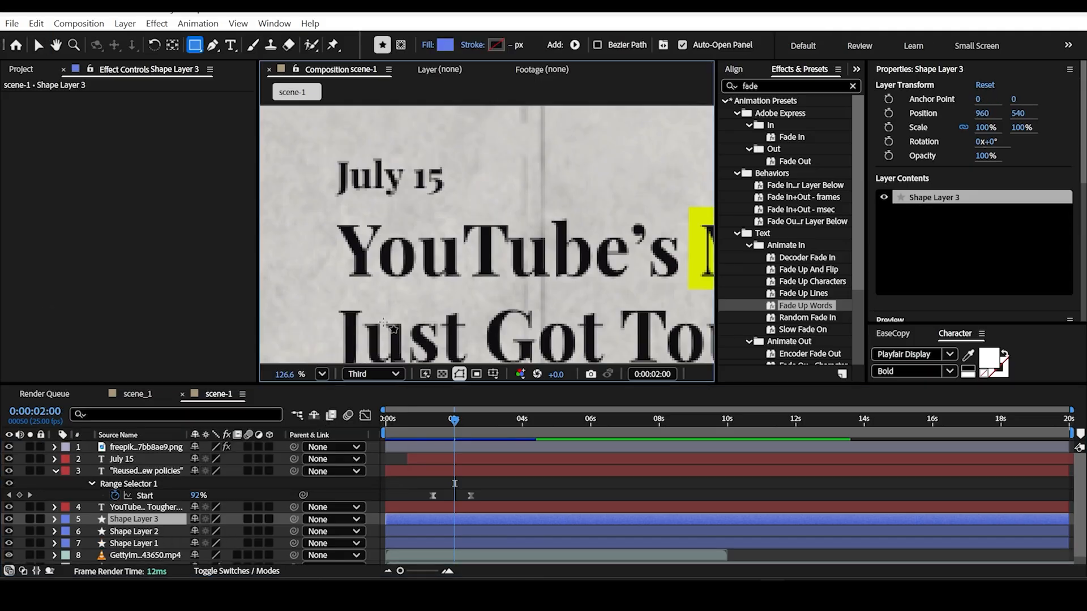
{"action": "left_click_drag", "start_coordinate": [315, 144], "coordinate": [460, 207]}
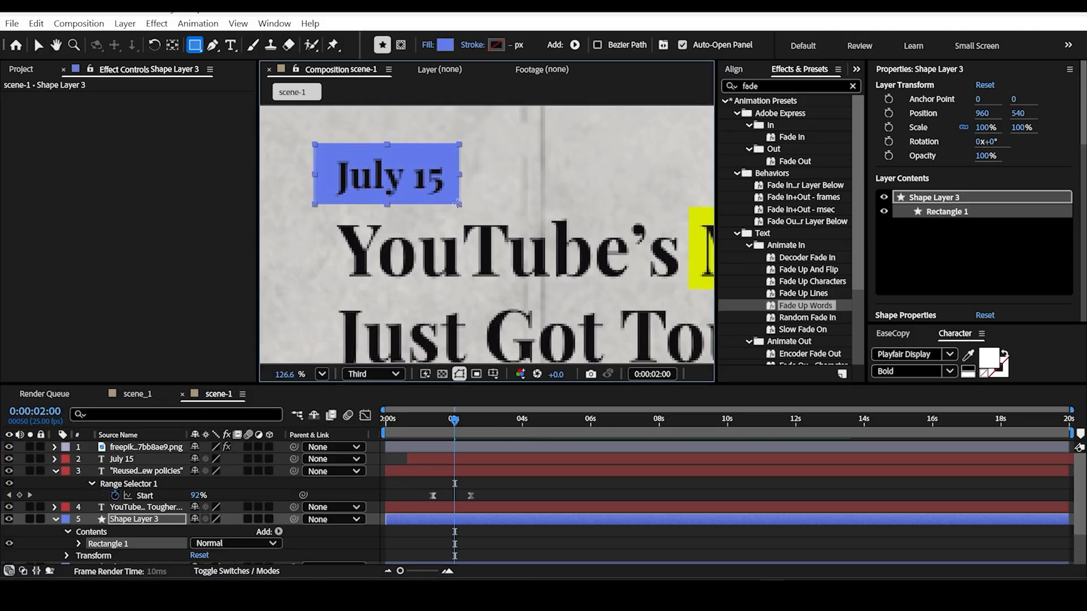
{"action": "key", "text": "v"}
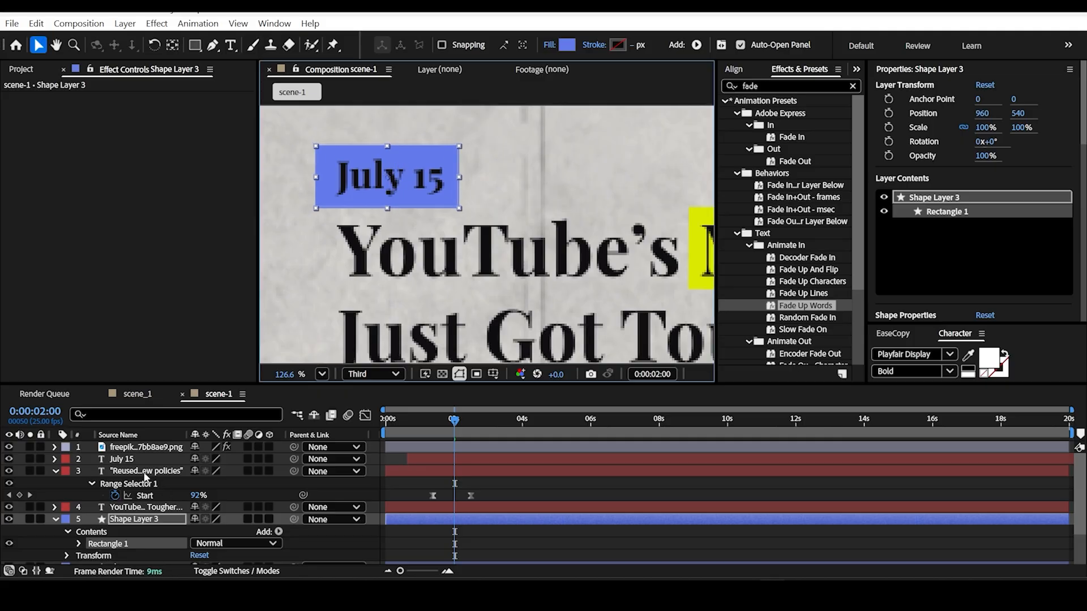
Step: Set the "July 15" text's fill color to white, FFFFFF
{"action": "left_click", "coordinate": [143, 460]}
{"action": "left_click", "coordinate": [914, 276]}
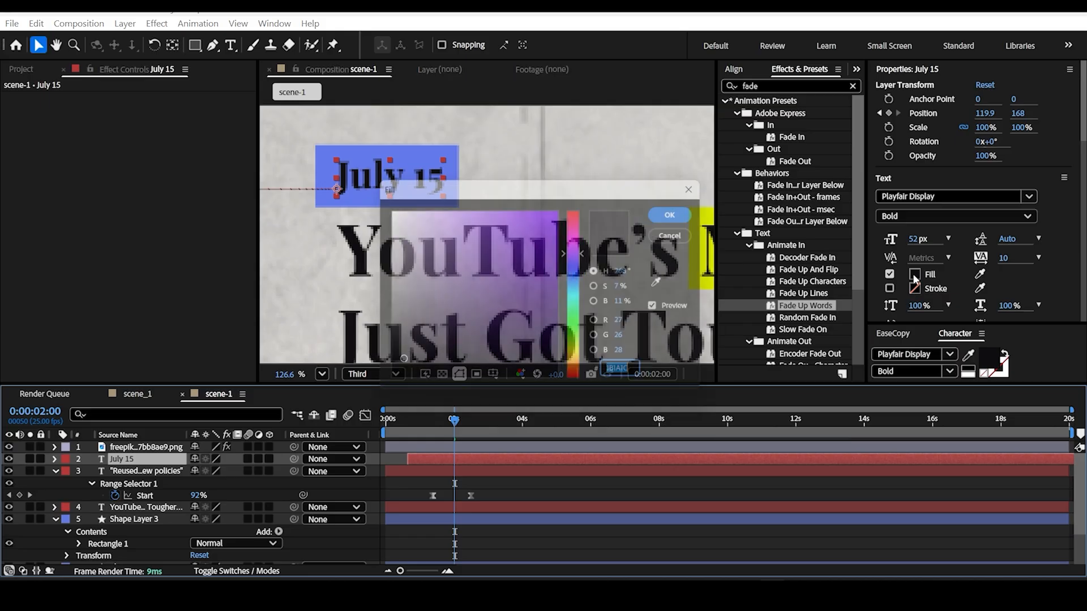
{"action": "left_click", "coordinate": [385, 208]}
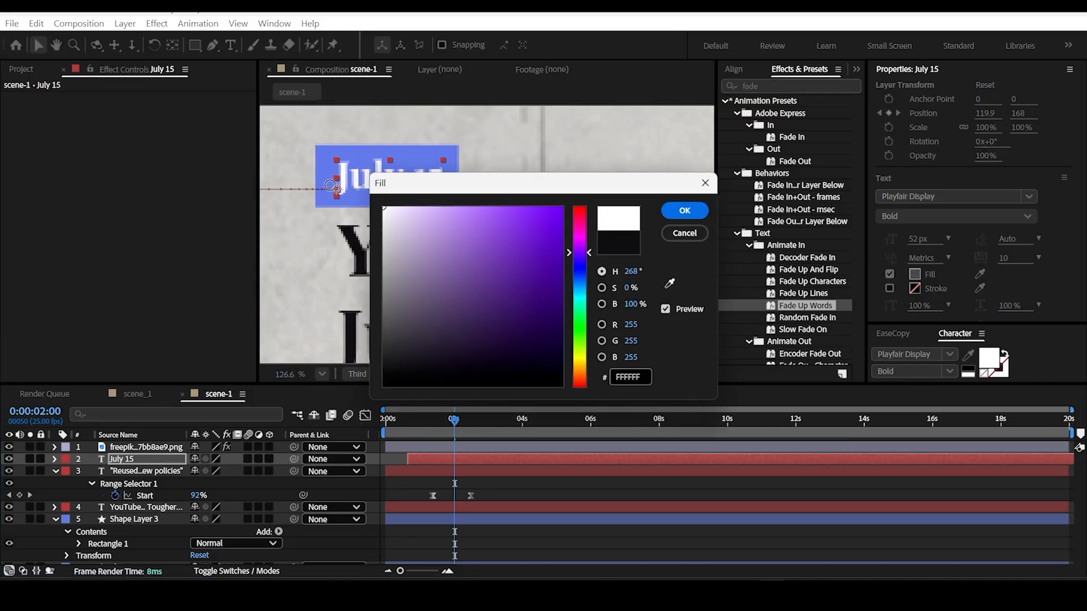
{"action": "left_click", "coordinate": [684, 210]}
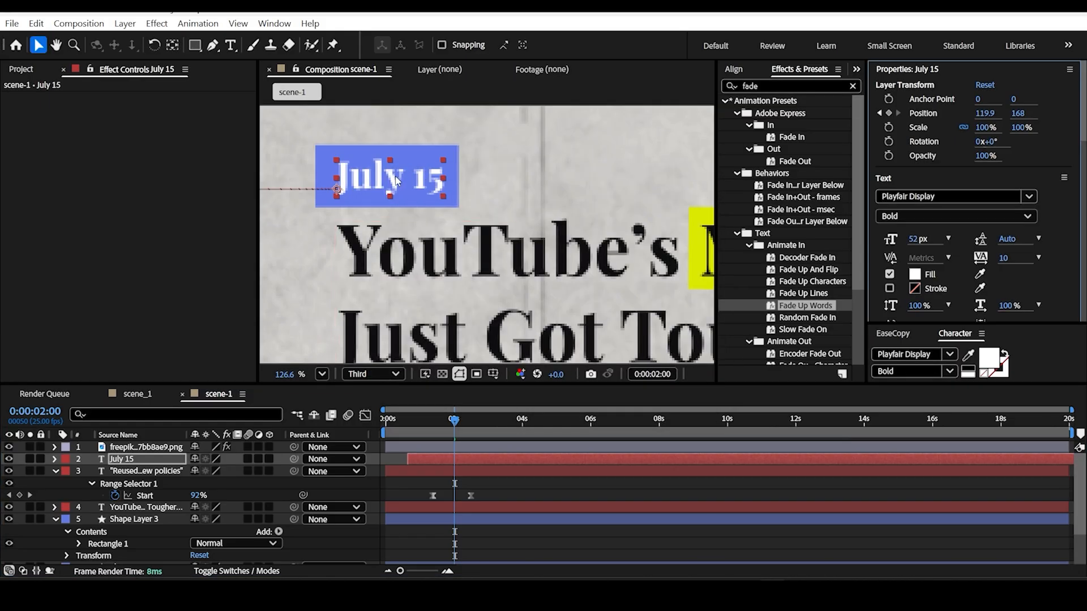
Step: Increase the "July 15" text's font size to 60 px
{"action": "left_click", "coordinate": [139, 460]}
{"action": "left_click_drag", "start_coordinate": [911, 243], "coordinate": [916, 241]}
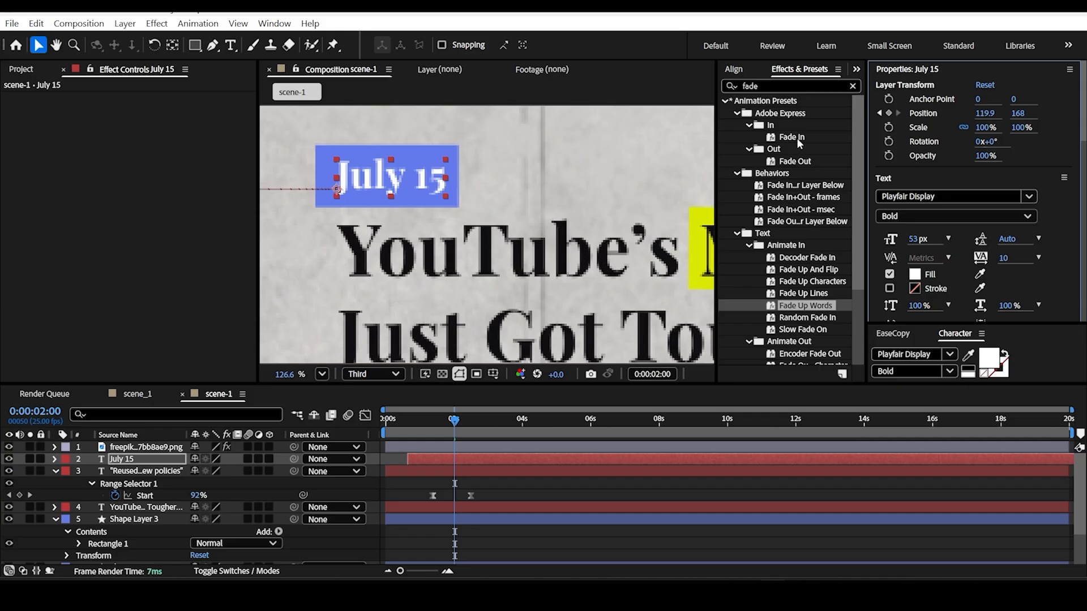
{"action": "left_click_drag", "start_coordinate": [917, 239], "coordinate": [928, 241]}
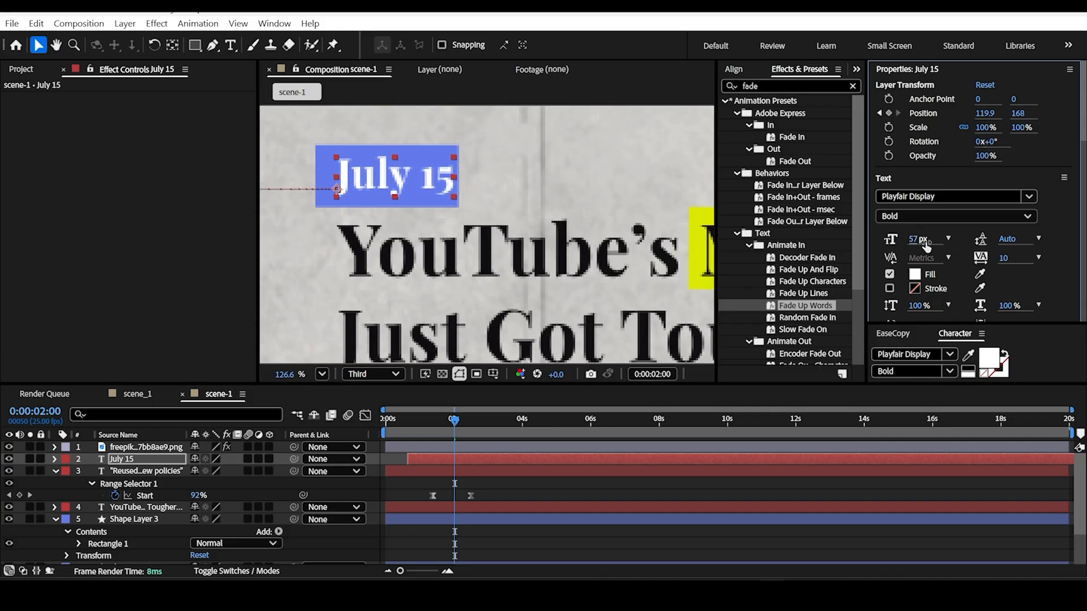
{"action": "key", "text": "space"}
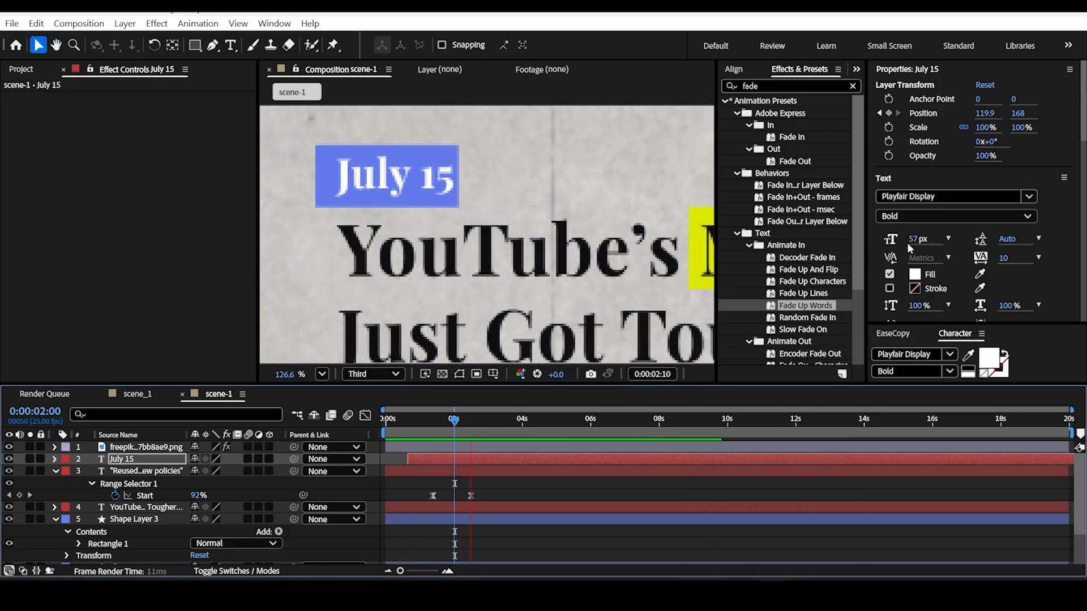
{"action": "key", "text": "space"}
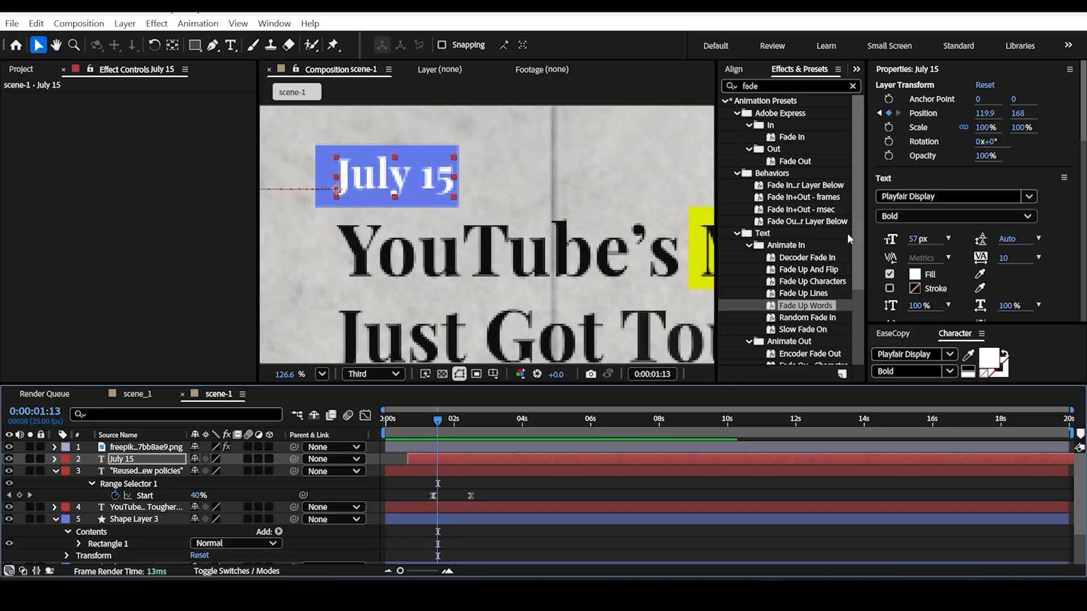
{"action": "left_click", "coordinate": [916, 239]}
{"action": "key", "text": "Return"}
{"action": "left_click", "coordinate": [917, 238]}
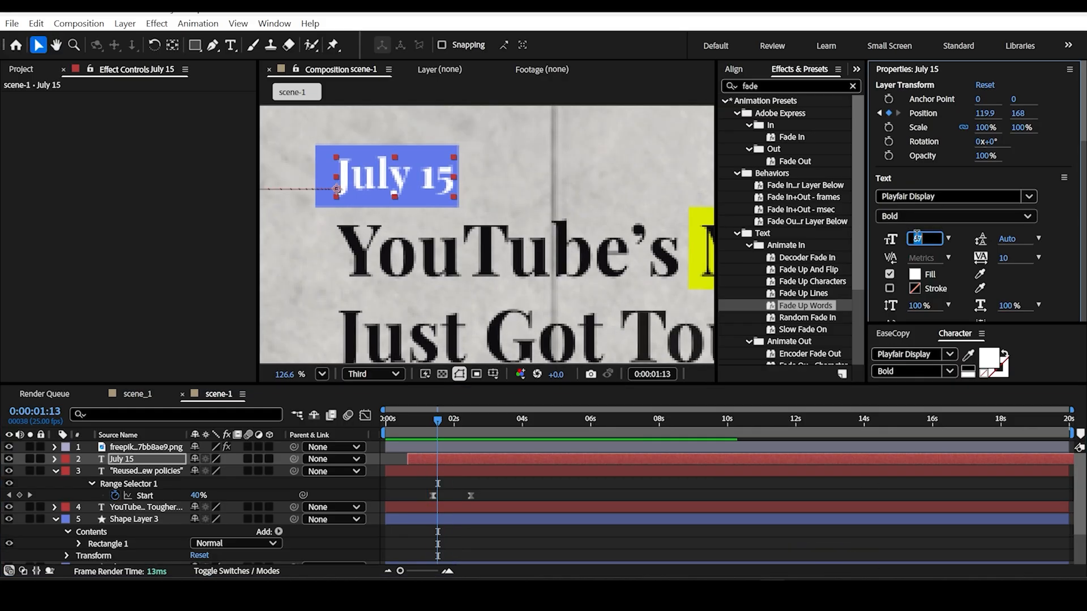
{"action": "key", "text": "Return"}
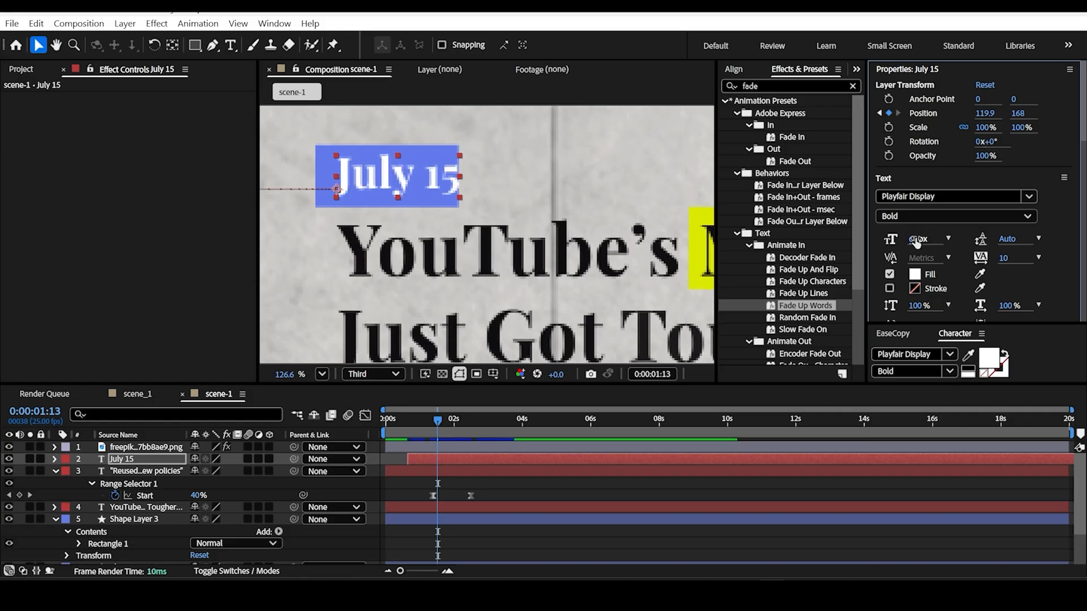
Step: Shift the date rectangle on Shape Layer 3 horizontally to position 974.2, 540 so that it frames "July 15"
{"action": "left_click", "coordinate": [419, 148]}
{"action": "left_click_drag", "start_coordinate": [428, 148], "coordinate": [429, 149]}
{"action": "scroll", "coordinate": [439, 166], "scroll_direction": "down", "scroll_amount": 5}
{"action": "scroll", "coordinate": [439, 168], "scroll_direction": "down", "scroll_amount": 3}
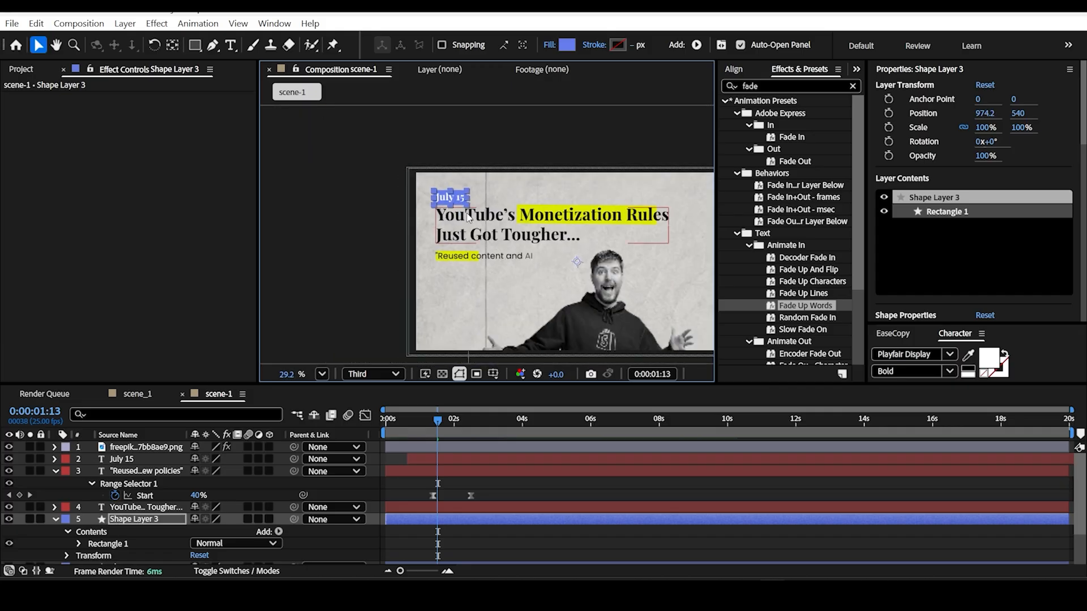
Step: Sample the headline's dark lettering as the fill color for the "July 15" text at 0:00:01:12
{"action": "left_click_drag", "start_coordinate": [439, 190], "coordinate": [391, 158]}
{"action": "scroll", "coordinate": [389, 163], "scroll_direction": "up", "scroll_amount": 4}
{"action": "scroll", "coordinate": [466, 152], "scroll_direction": "down", "scroll_amount": 1}
{"action": "left_click_drag", "start_coordinate": [441, 422], "coordinate": [472, 428]}
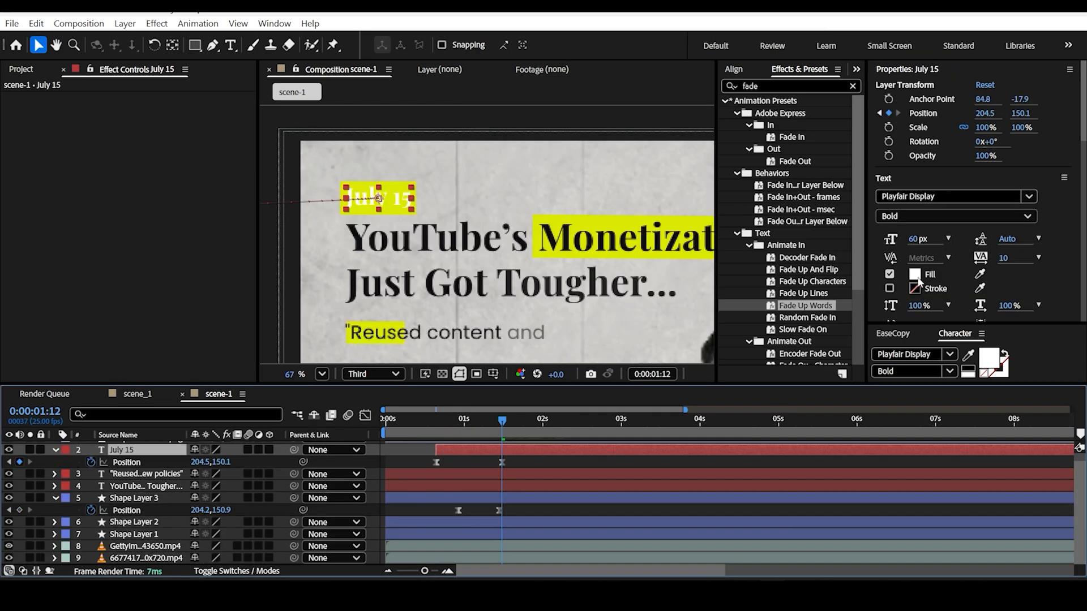
{"action": "left_click", "coordinate": [916, 276]}
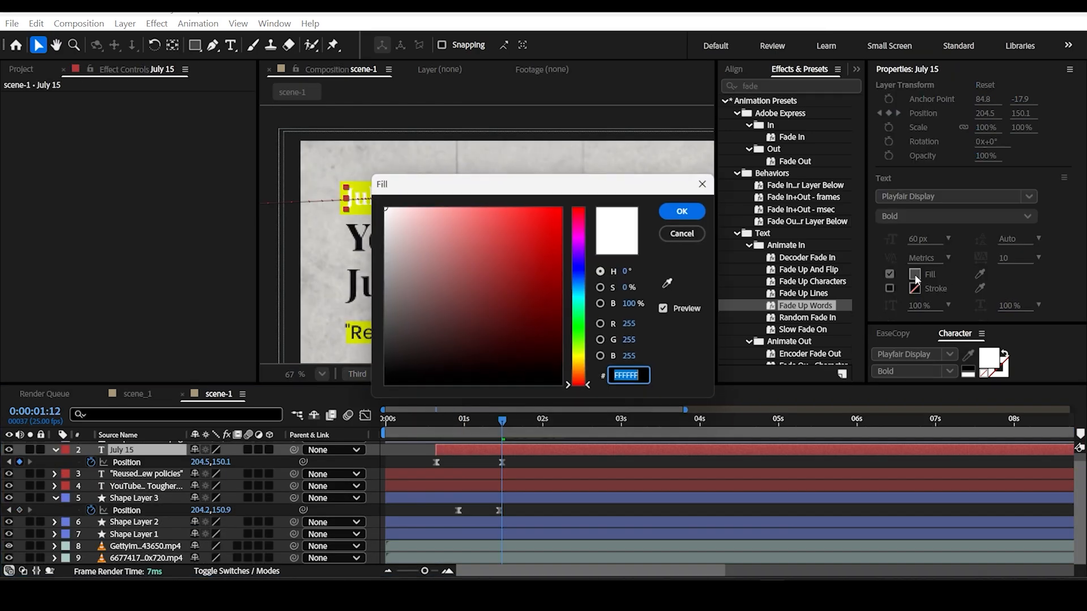
{"action": "left_click", "coordinate": [684, 238]}
{"action": "left_click", "coordinate": [980, 276]}
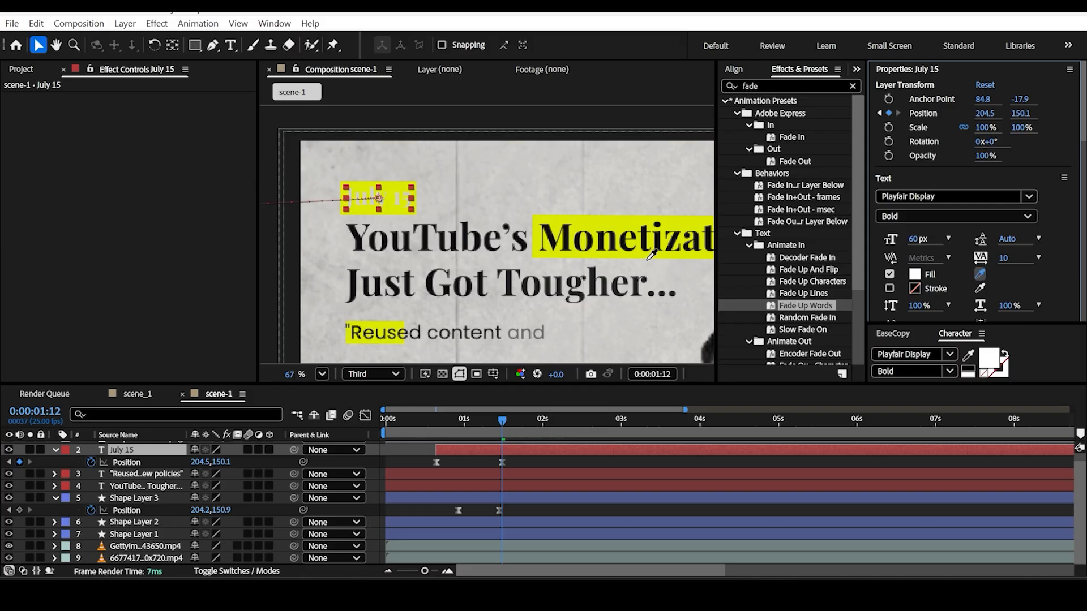
{"action": "left_click", "coordinate": [661, 233]}
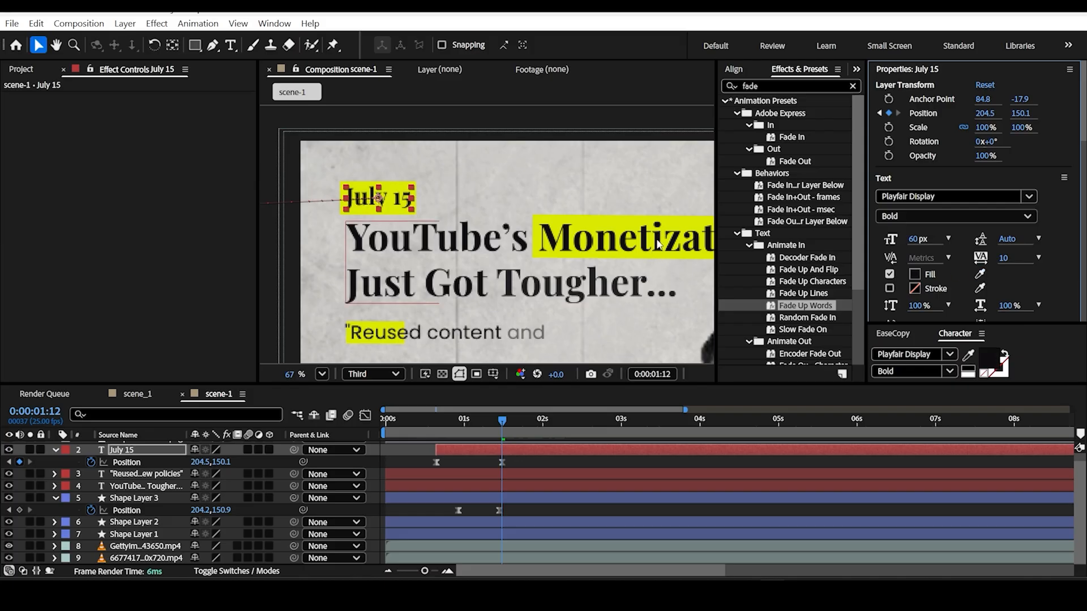
Step: Examine the whole scene with its date, headline and quote animations up to 0:00:02:06
{"action": "left_click", "coordinate": [423, 137]}
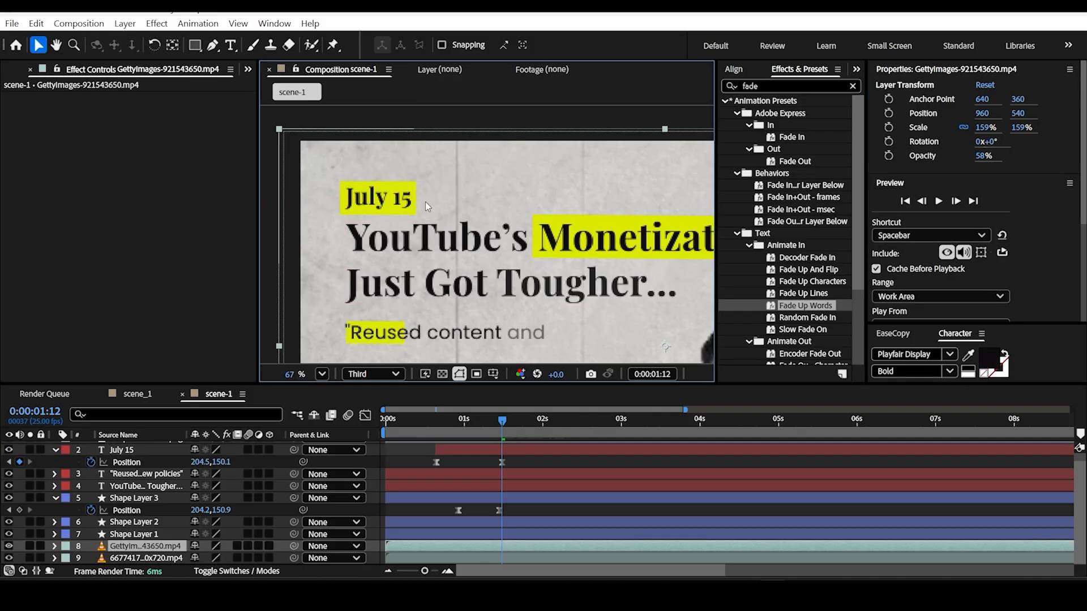
{"action": "scroll", "coordinate": [426, 198], "scroll_direction": "down", "scroll_amount": 5}
{"action": "left_click_drag", "start_coordinate": [517, 223], "coordinate": [477, 172]}
{"action": "key", "text": "v"}
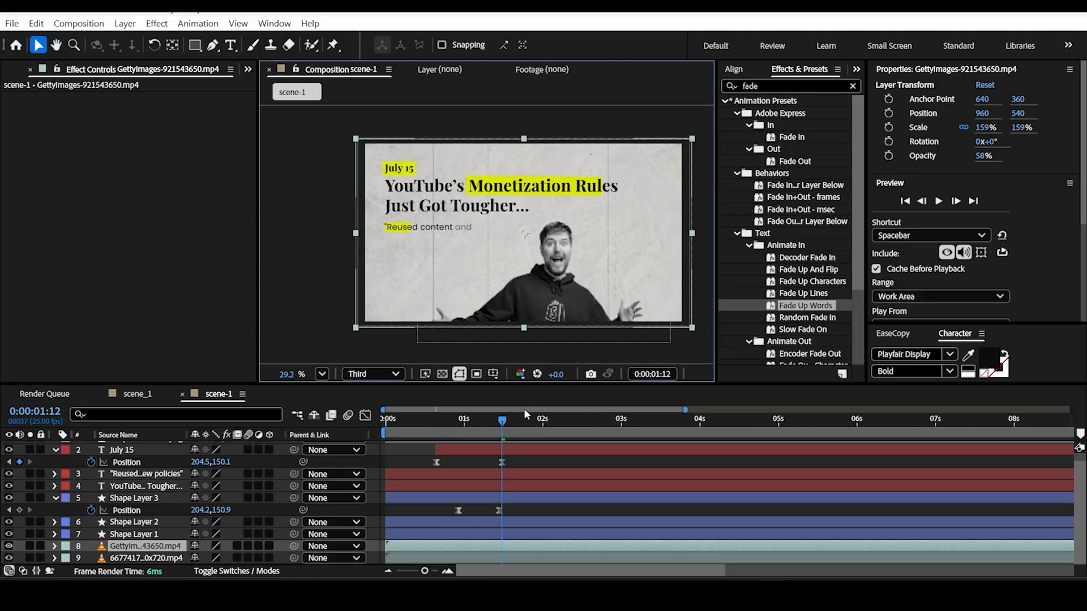
{"action": "left_click_drag", "start_coordinate": [496, 421], "coordinate": [562, 427]}
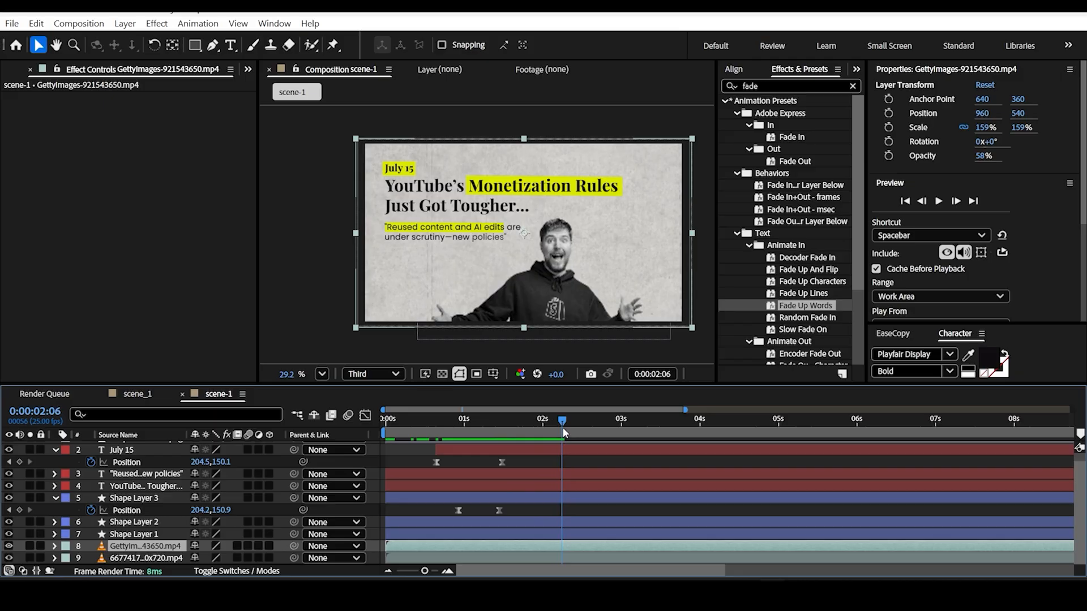
{"action": "double_click", "coordinate": [535, 549]}
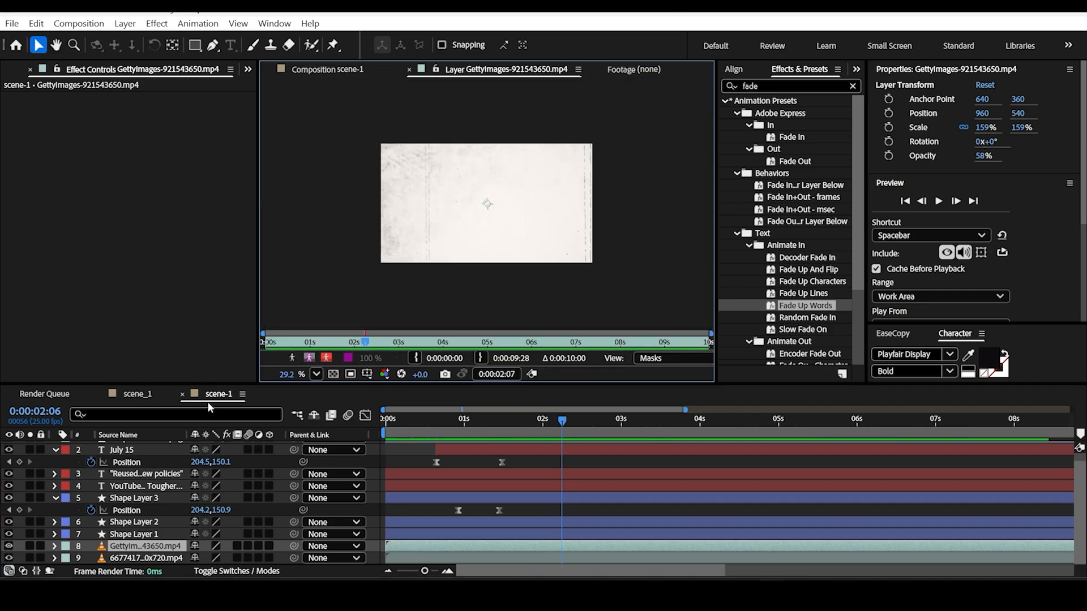
{"action": "left_click", "coordinate": [339, 69]}
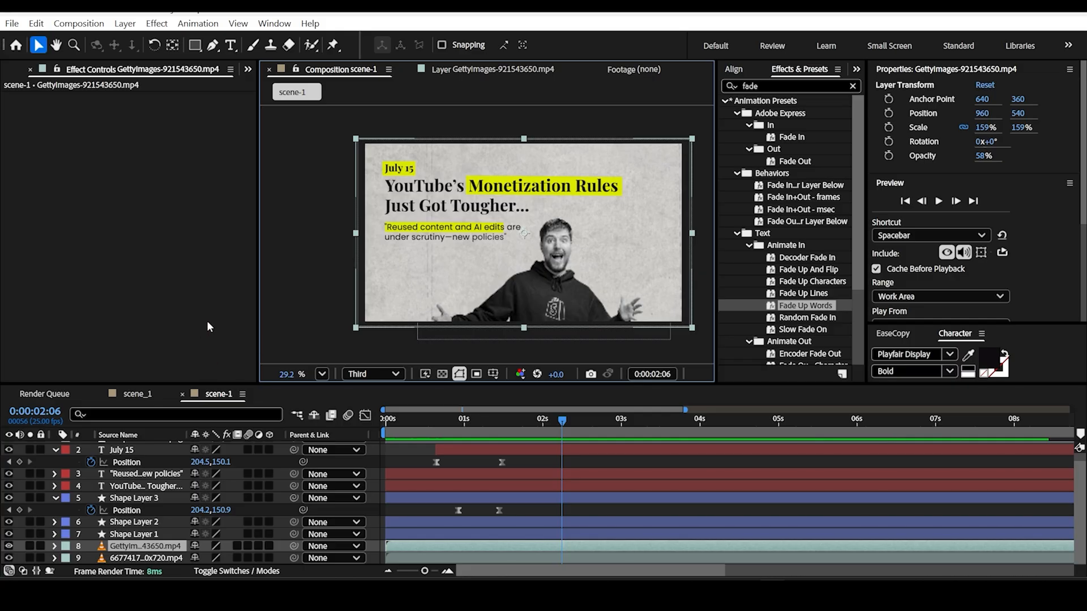
Step: Pre-compose all nine layers into a new composition named Scene-1, moving all attributes into it
{"action": "left_click", "coordinate": [134, 474]}
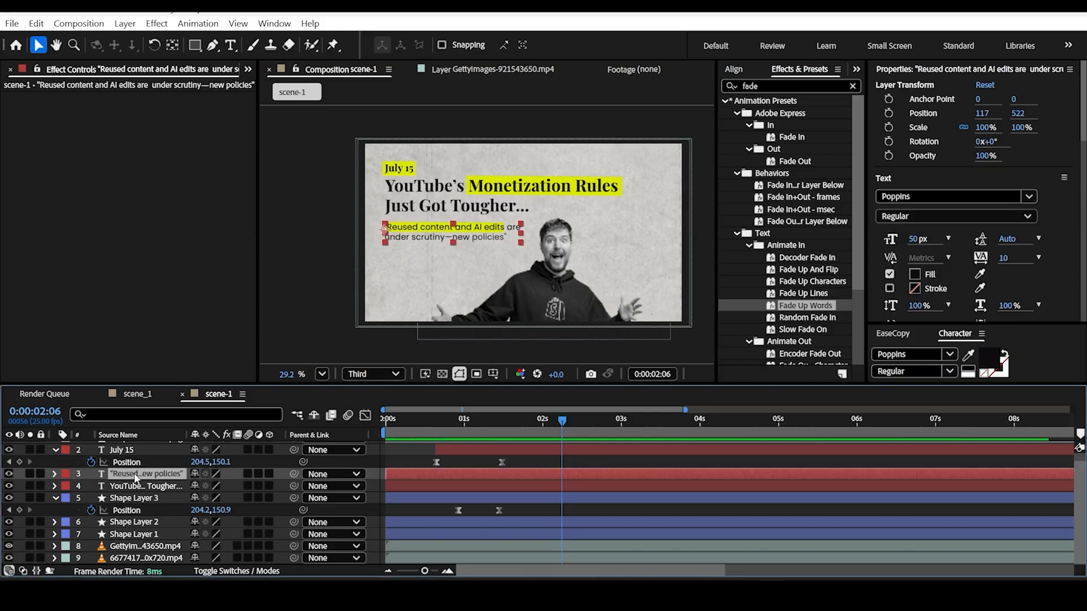
{"action": "key", "text": "ctrl+a"}
{"action": "right_click", "coordinate": [134, 481]}
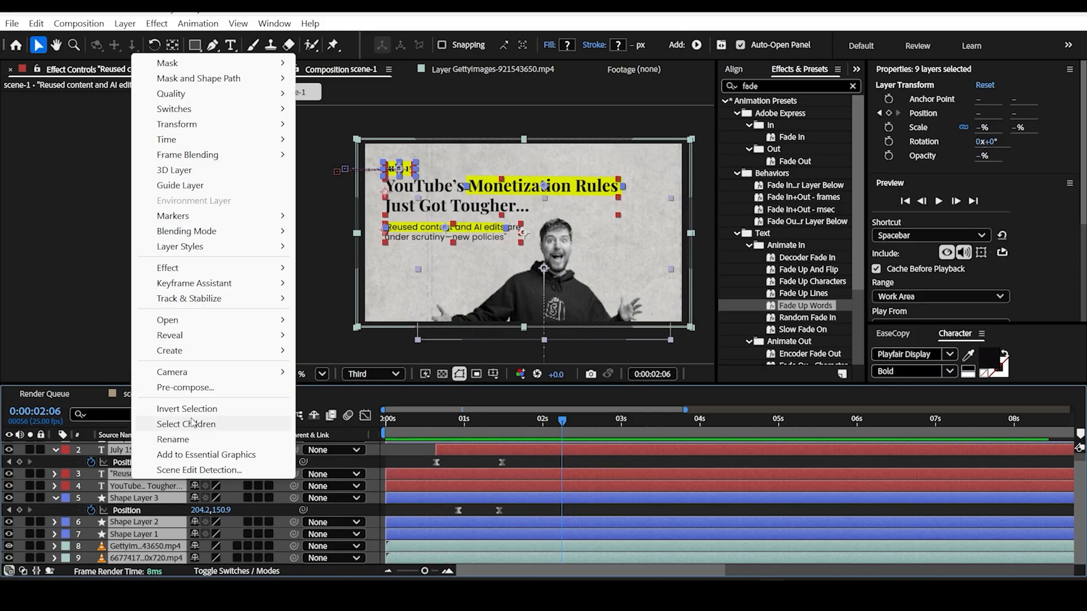
{"action": "left_click", "coordinate": [190, 389]}
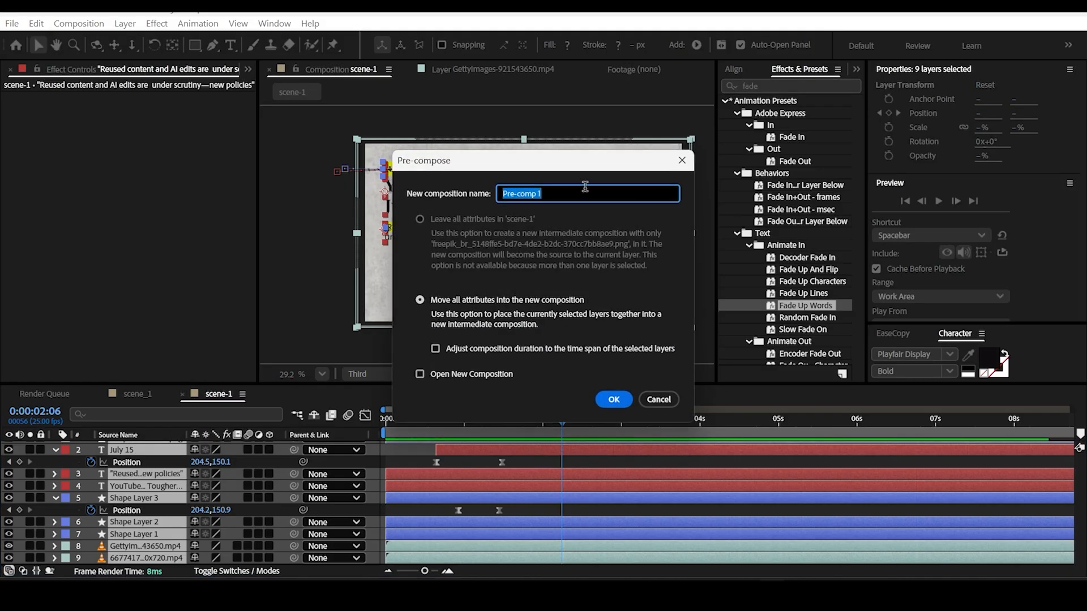
{"action": "type", "text": "Scene-1"}
{"action": "key", "text": "Return"}
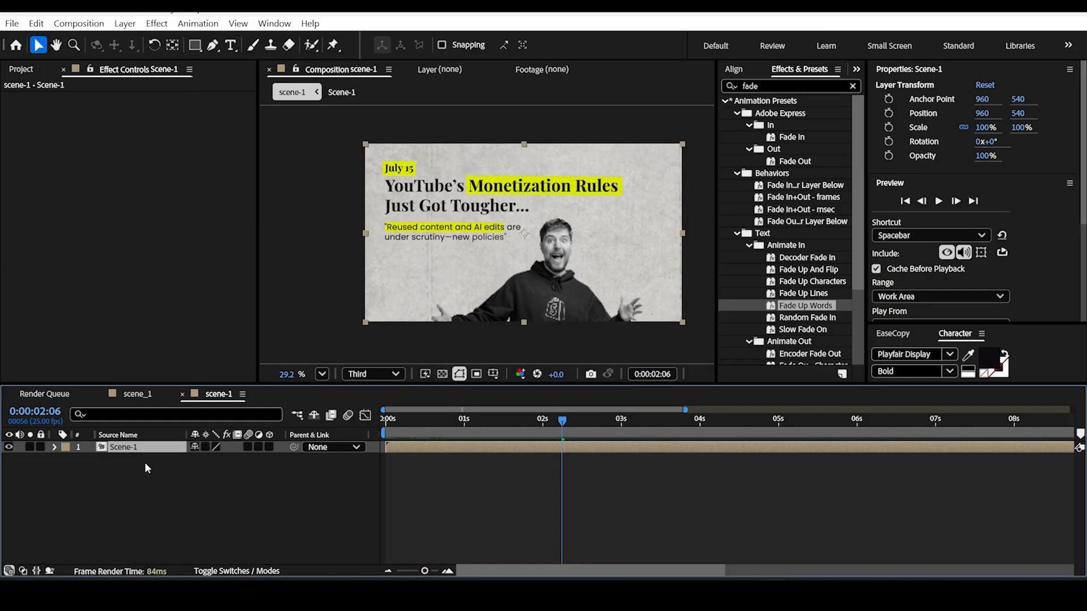
Step: Split the Scene-1 layer at 0:00:01:10
{"action": "left_click_drag", "start_coordinate": [566, 422], "coordinate": [496, 468]}
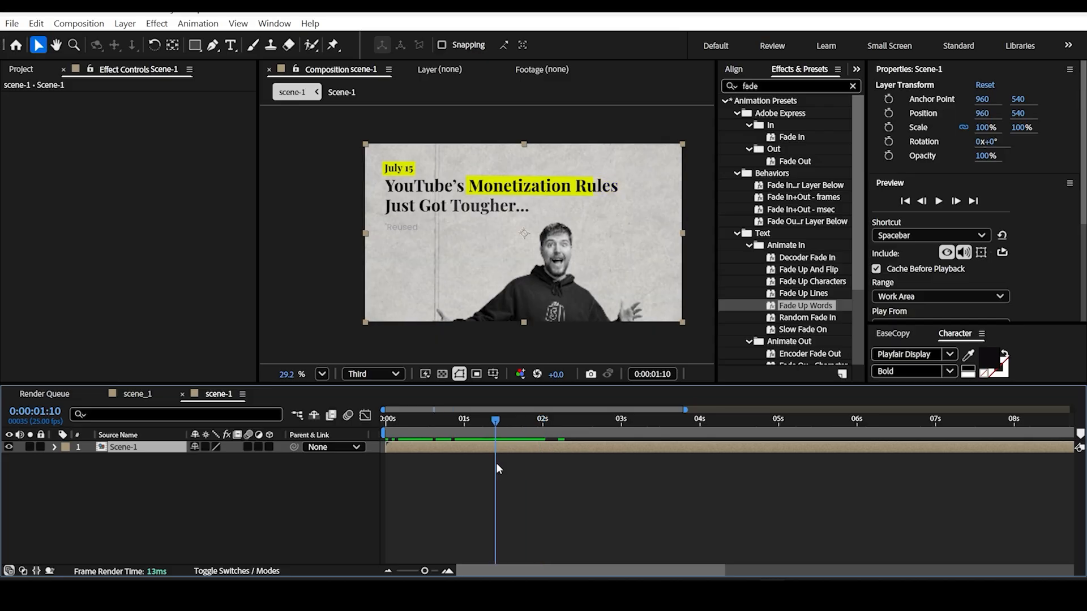
{"action": "key", "text": "ctrl+shift+d"}
{"action": "mouse_move", "coordinate": [511, 449]}
{"action": "left_mouse_down"}
{"action": "mouse_move", "coordinate": [502, 431]}
{"action": "mouse_move", "coordinate": [511, 429]}
{"action": "left_mouse_up"}
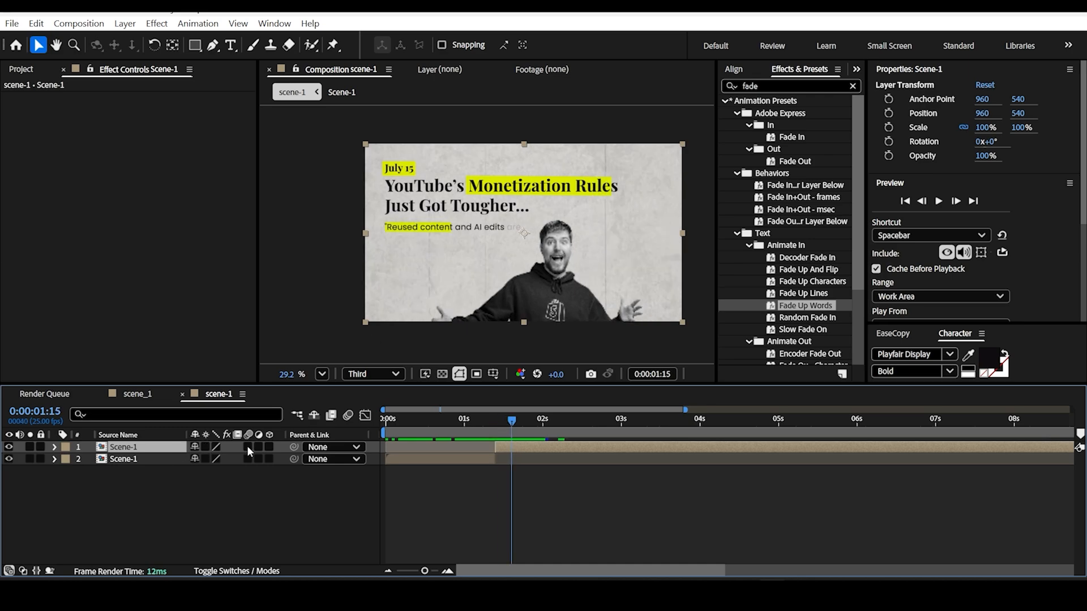
Step: Apply the Basic 3D effect to the second part of the split Scene-1 layer and set its Tilt to -9°
{"action": "left_click_drag", "start_coordinate": [520, 429], "coordinate": [499, 428]}
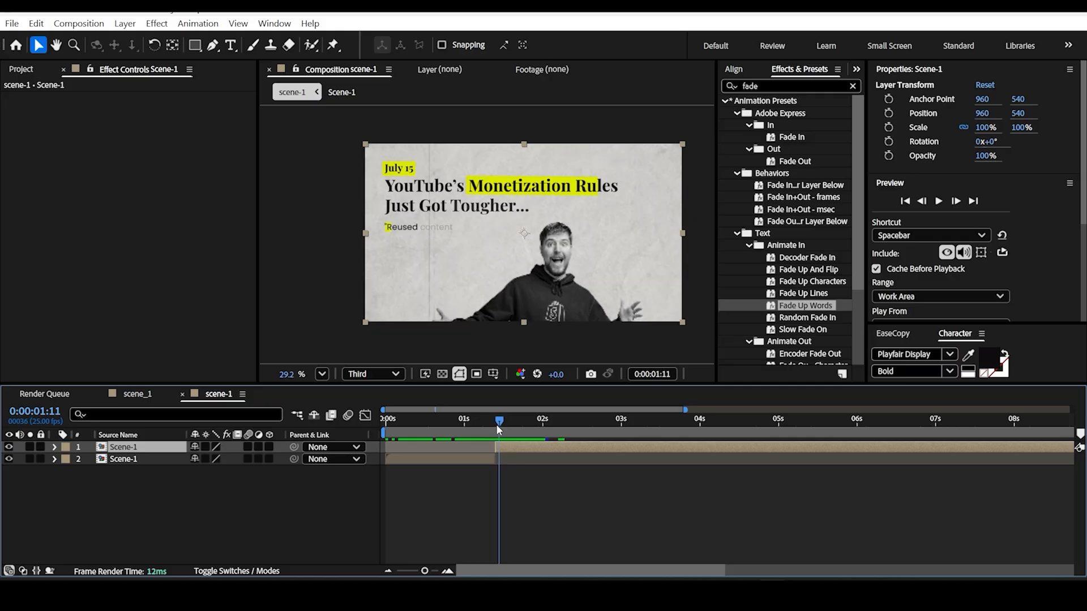
{"action": "left_click", "coordinate": [724, 86]}
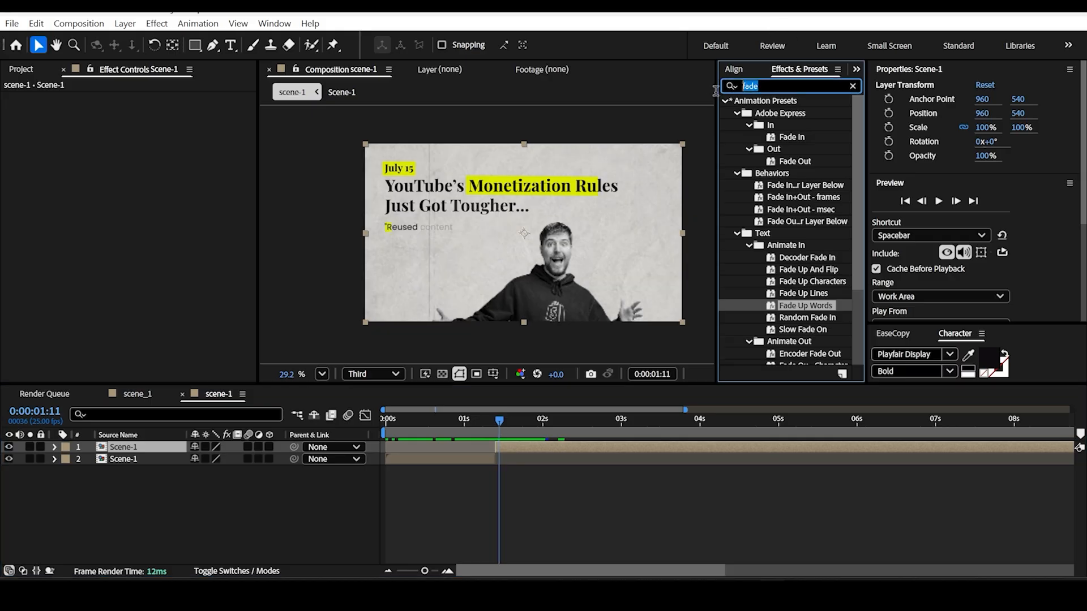
{"action": "type", "text": "basic"}
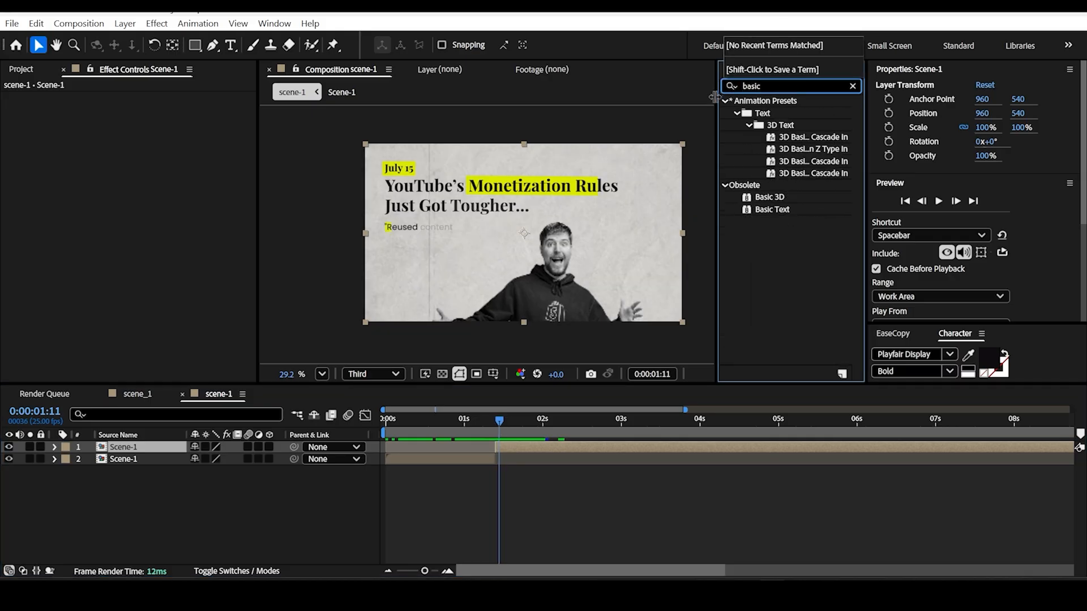
{"action": "left_click_drag", "start_coordinate": [779, 199], "coordinate": [595, 223]}
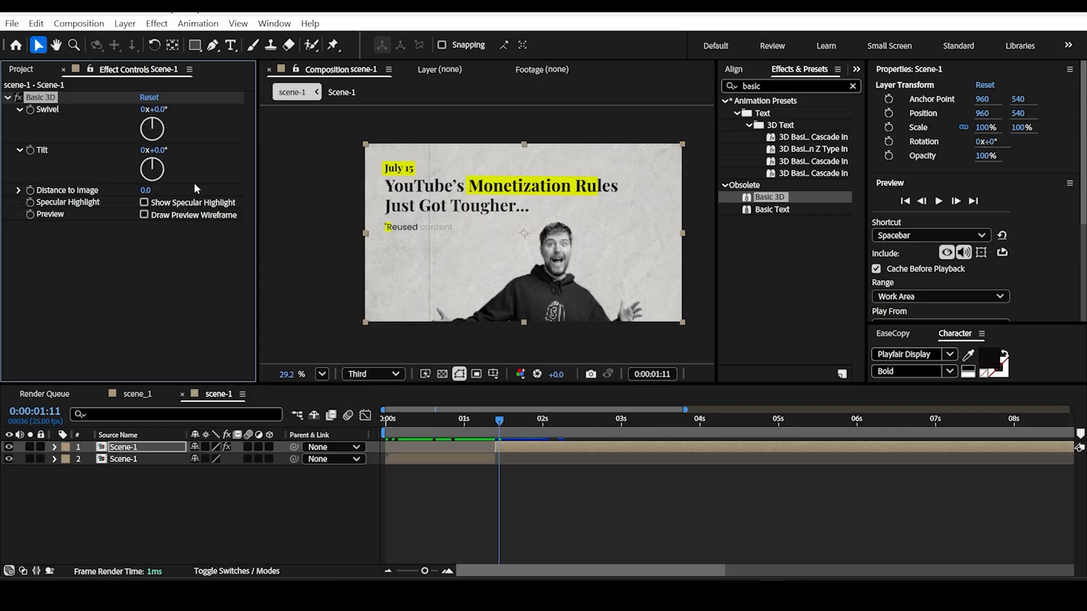
{"action": "left_click_drag", "start_coordinate": [160, 150], "coordinate": [154, 149]}
Step: Scale the tilted Scene-1 layer to 177% and move it to 1577.1, 697.7 to frame the headline closely
{"action": "left_click", "coordinate": [164, 448]}
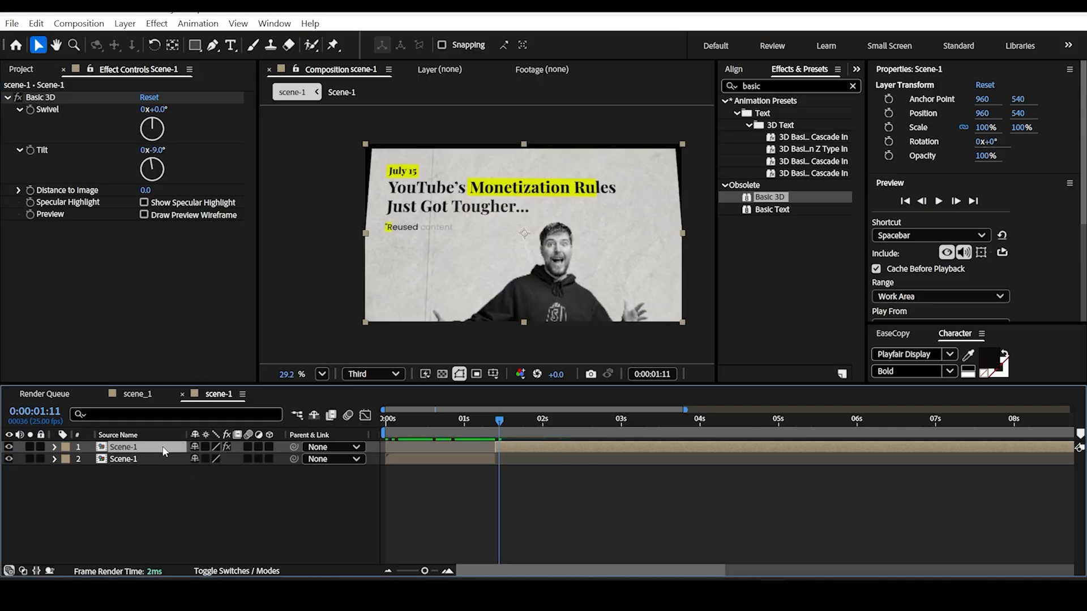
{"action": "key", "text": "s"}
{"action": "left_click_drag", "start_coordinate": [213, 459], "coordinate": [277, 459]}
{"action": "left_click_drag", "start_coordinate": [444, 201], "coordinate": [541, 222]}
Step: Keyframe the enlarged layer's position at 1577.1, 697.7 on 0:00:01:11 and at 814.1, 697.7 on 0:00:03:00
{"action": "mouse_move", "coordinate": [499, 424]}
{"action": "left_mouse_down"}
{"action": "mouse_move", "coordinate": [370, 422]}
{"action": "mouse_move", "coordinate": [508, 425]}
{"action": "mouse_move", "coordinate": [498, 426]}
{"action": "left_mouse_up"}
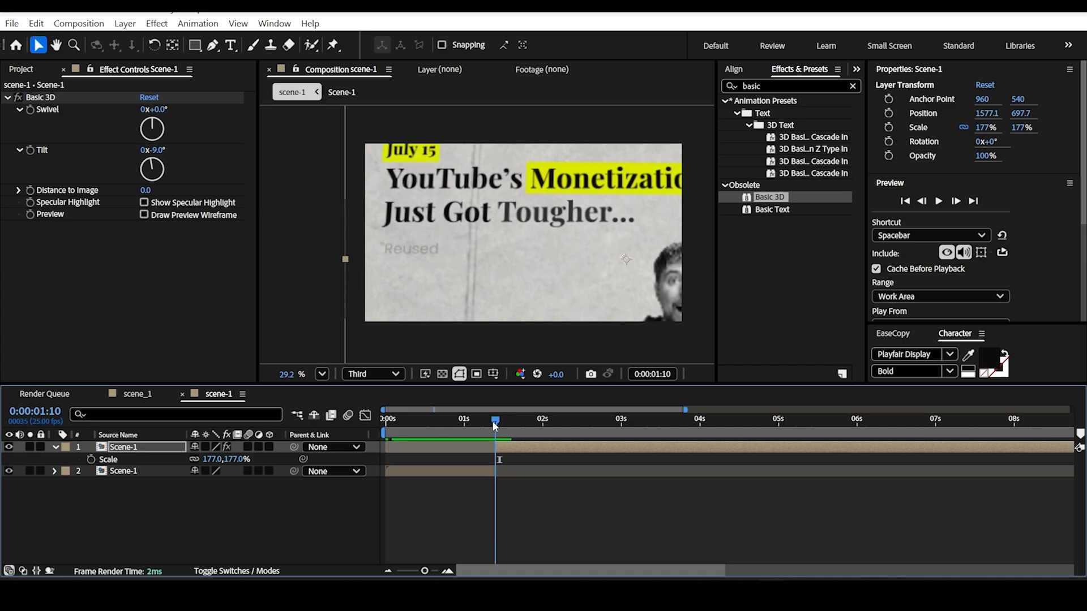
{"action": "key", "text": "p"}
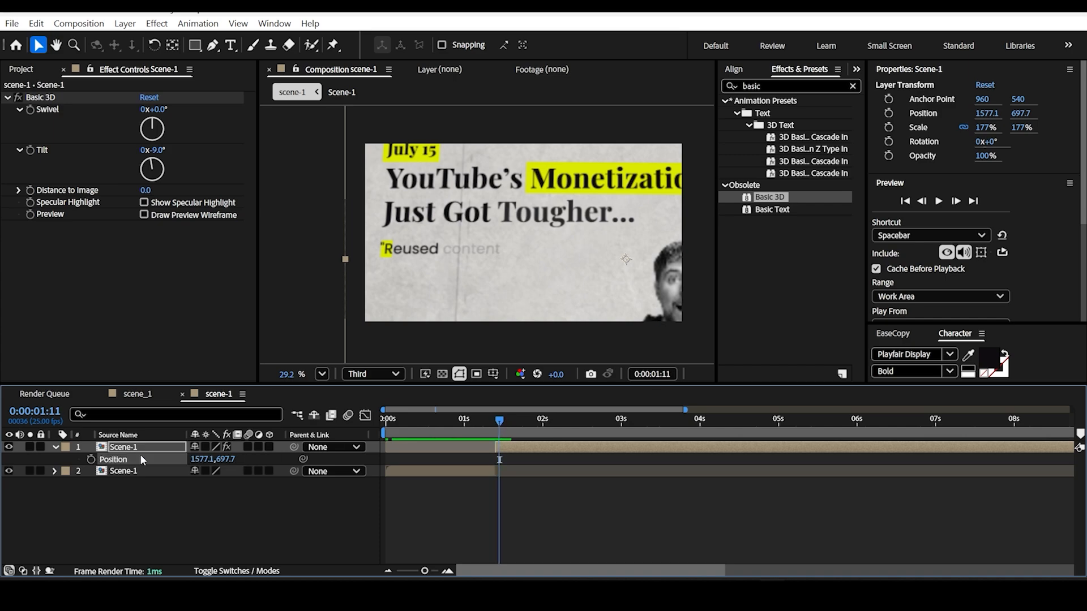
{"action": "left_click", "coordinate": [91, 459]}
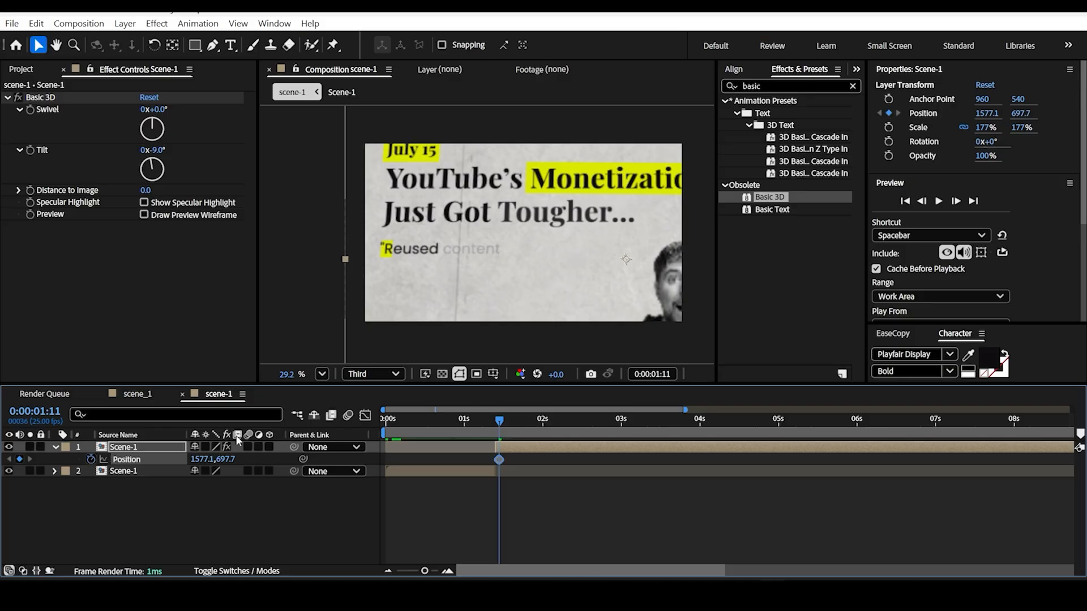
{"action": "left_click_drag", "start_coordinate": [500, 422], "coordinate": [625, 439]}
{"action": "left_click_drag", "start_coordinate": [205, 461], "coordinate": [45, 459]}
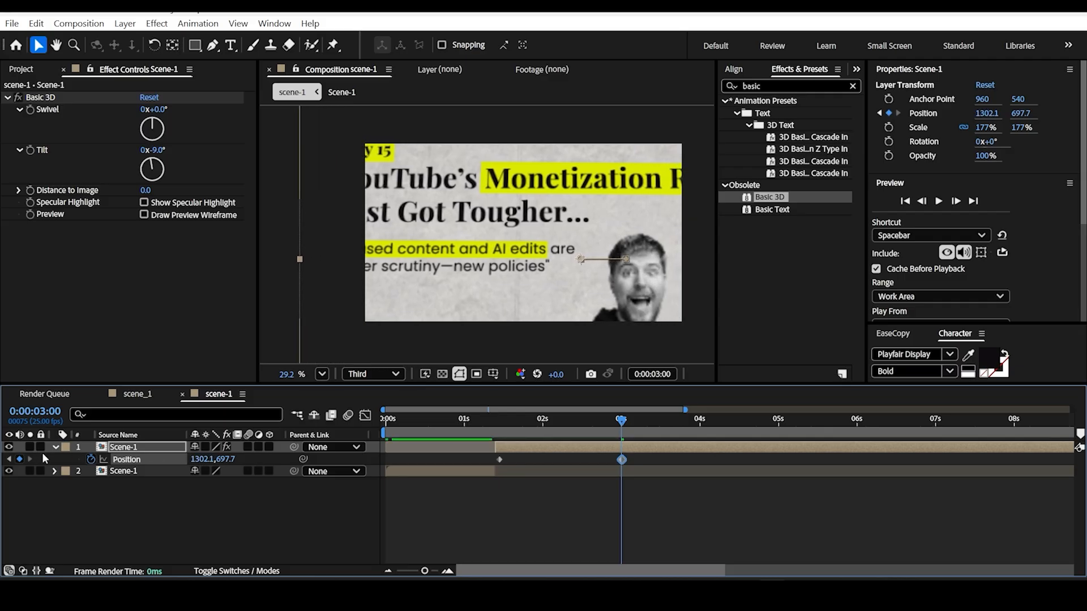
{"action": "left_click_drag", "start_coordinate": [195, 456], "coordinate": [3, 461]}
{"action": "left_click_drag", "start_coordinate": [204, 460], "coordinate": [61, 457]}
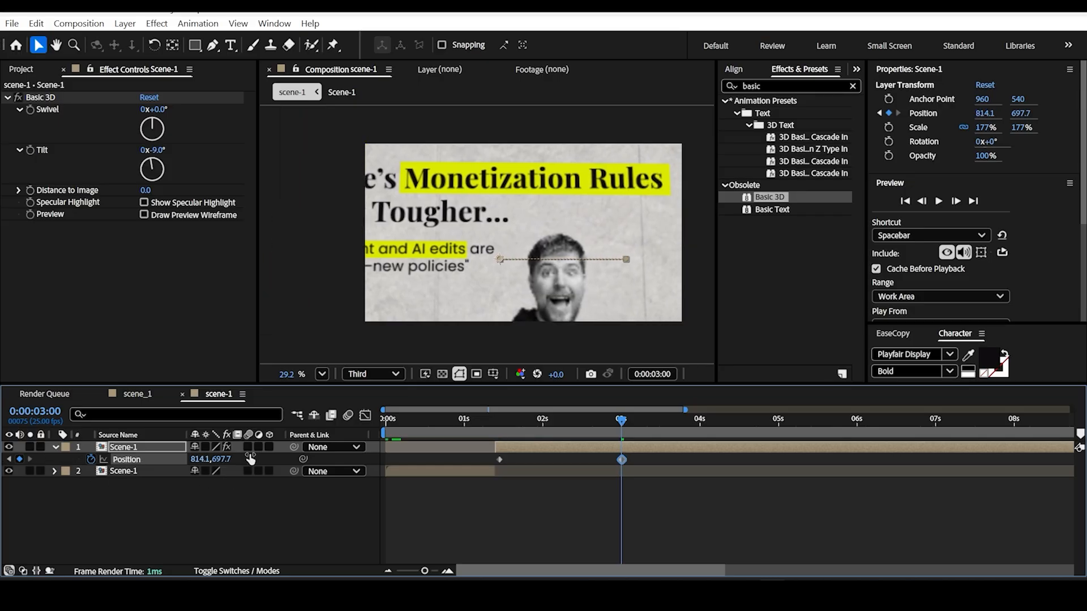
Step: Apply Easy Ease to both position keyframes, reshape the speed curve to peak early, and preview from the start
{"action": "left_click_drag", "start_coordinate": [635, 459], "coordinate": [459, 463]}
{"action": "key", "text": "F9"}
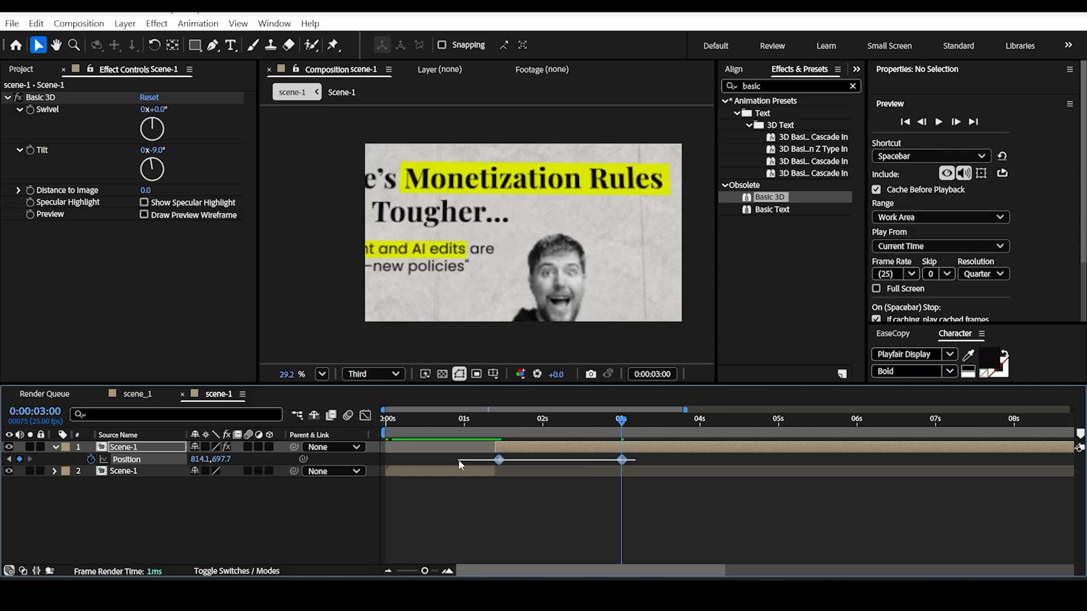
{"action": "left_click", "coordinate": [365, 416]}
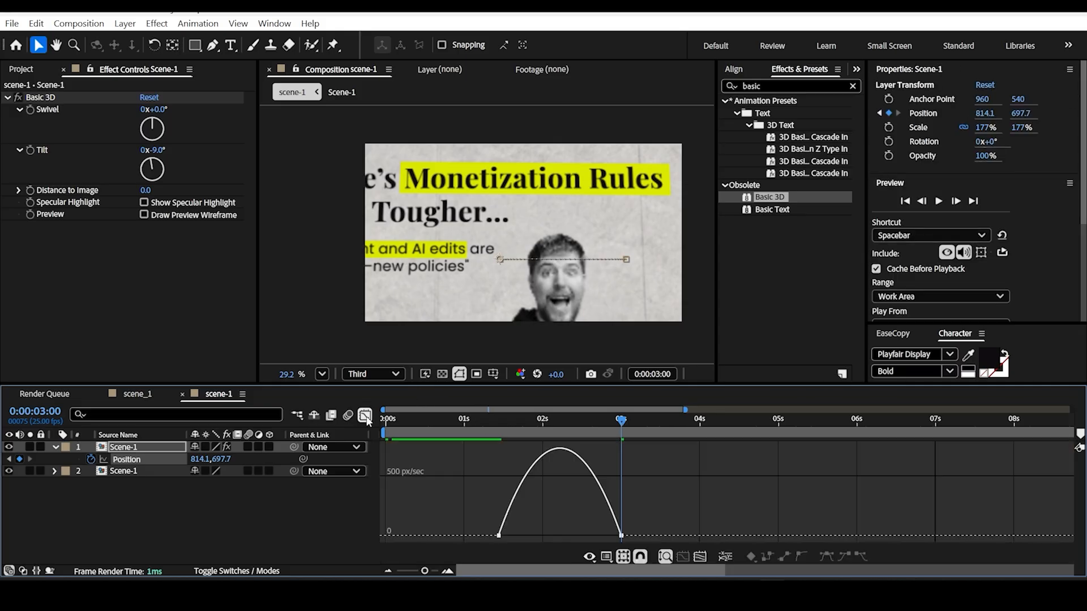
{"action": "left_click_drag", "start_coordinate": [518, 530], "coordinate": [511, 531]}
{"action": "left_click_drag", "start_coordinate": [602, 531], "coordinate": [541, 533]}
{"action": "left_click_drag", "start_coordinate": [619, 424], "coordinate": [386, 430]}
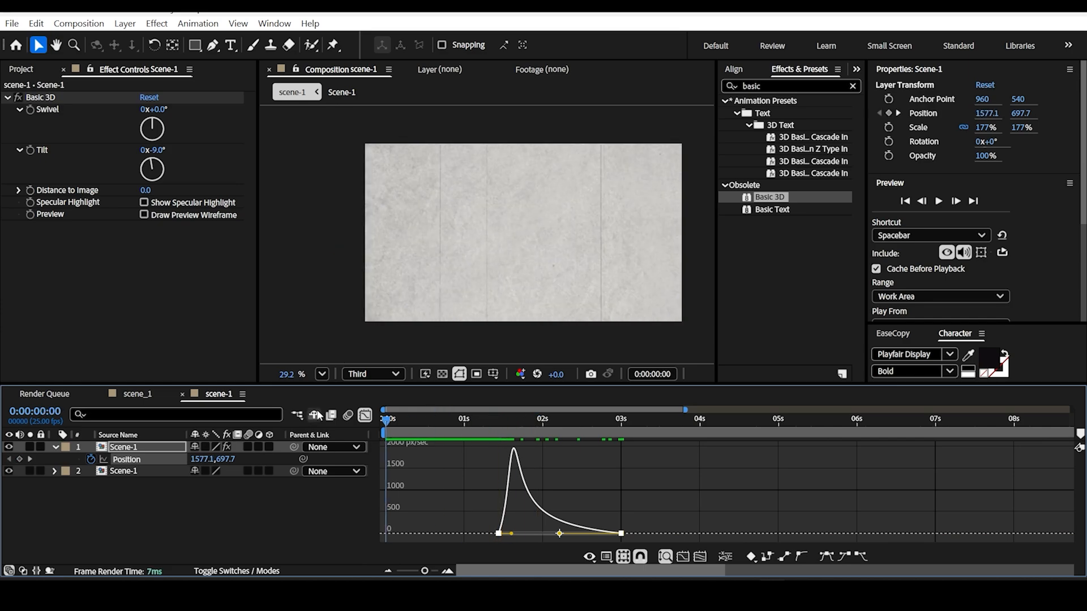
{"action": "key", "text": "space"}
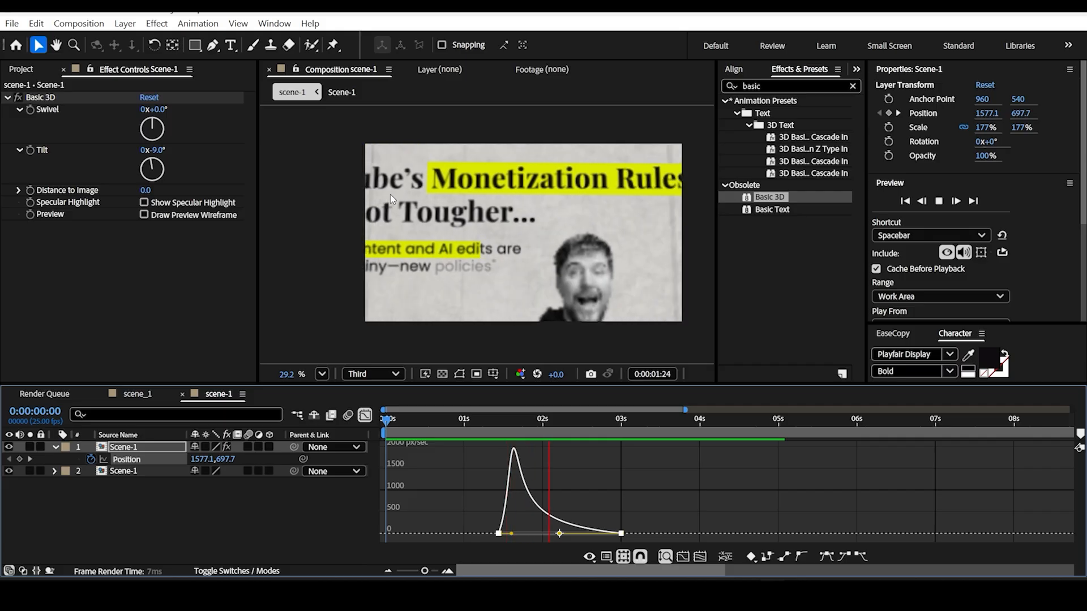
Step: Slow the close-up's sideways pan by moving its final position keyframe to about 8 seconds, and preview the motion
{"action": "left_click", "coordinate": [365, 415]}
{"action": "scroll", "coordinate": [568, 450], "scroll_direction": "down", "scroll_amount": 4}
{"action": "key", "text": "space"}
{"action": "left_click_drag", "start_coordinate": [489, 459], "coordinate": [728, 465]}
{"action": "left_click", "coordinate": [508, 459]}
{"action": "left_click_drag", "start_coordinate": [590, 423], "coordinate": [345, 429]}
{"action": "key", "text": "space"}
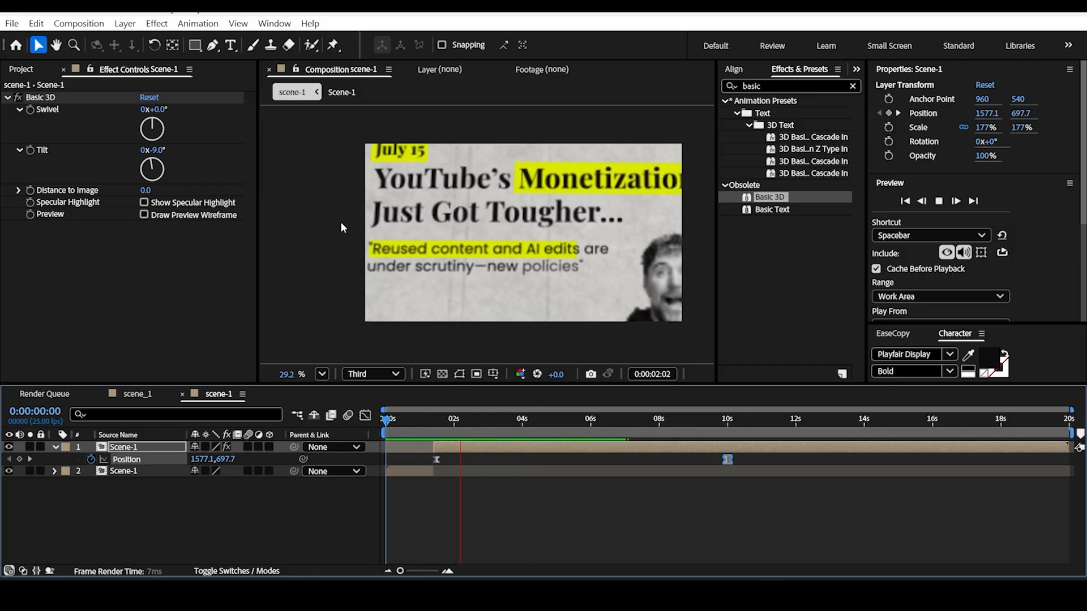
{"action": "key", "text": "space"}
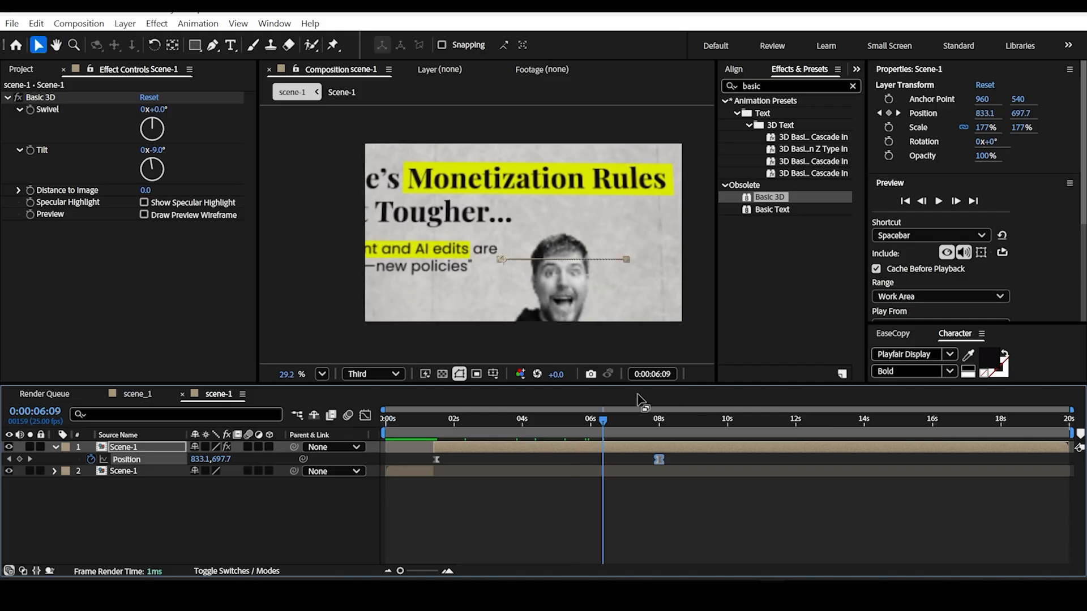
{"action": "left_click_drag", "start_coordinate": [603, 421], "coordinate": [454, 501]}
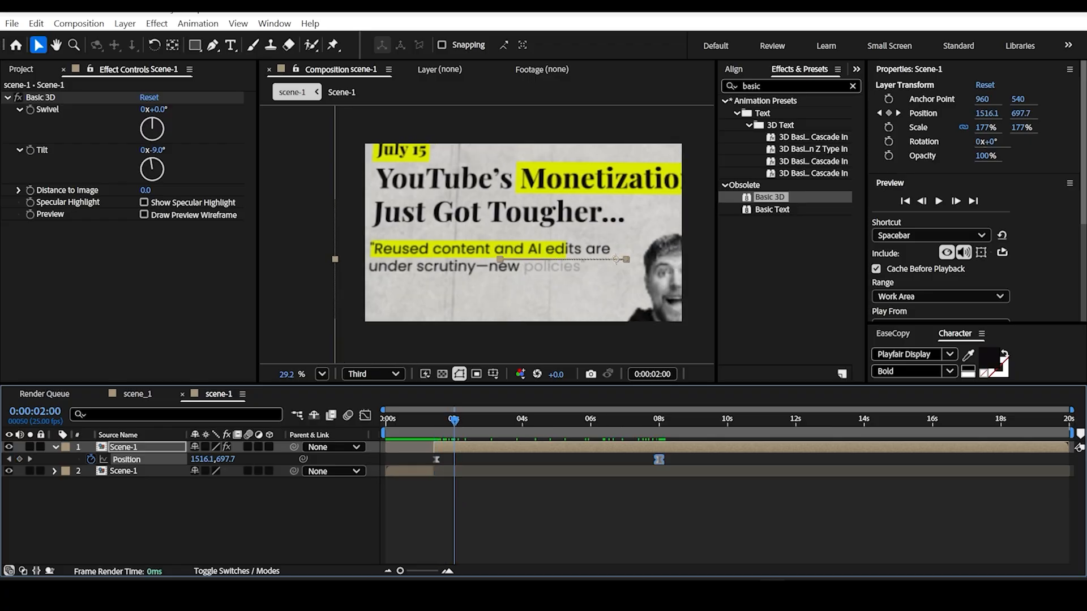